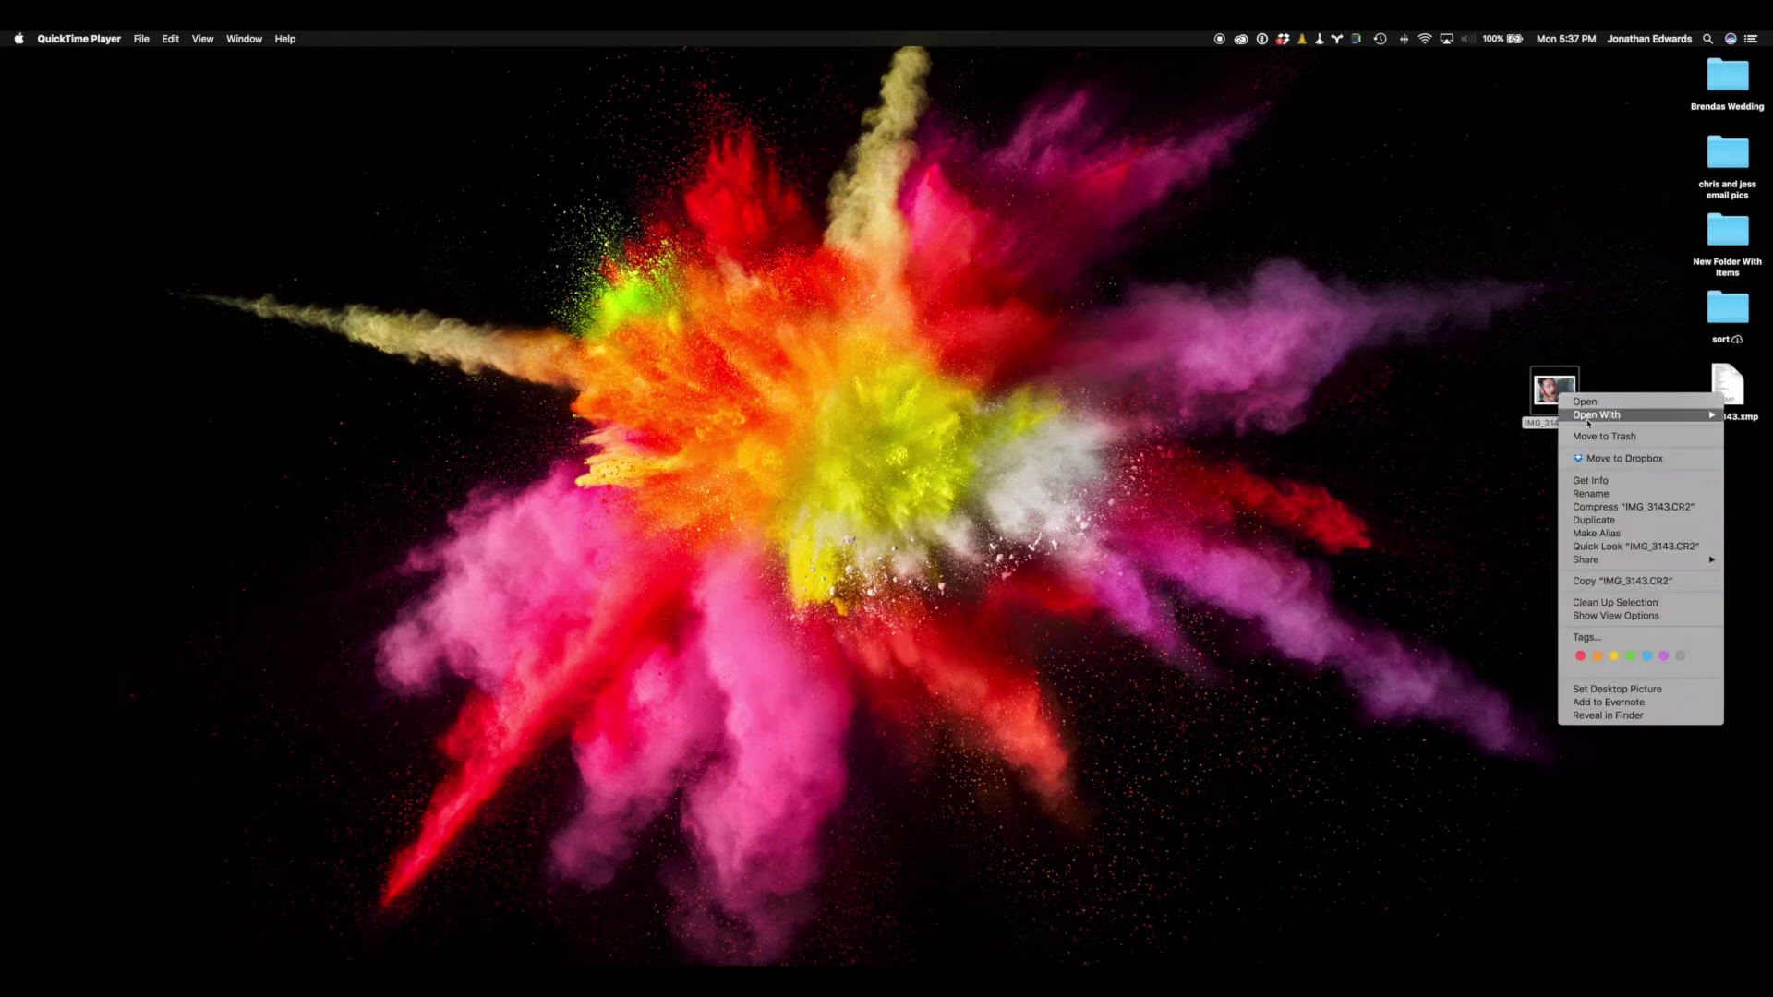
Step: Open IMG_3143.CR2 from the desktop in Photoshop and reposition the Camera Raw window
{"action": "left_click", "coordinate": [1492, 453]}
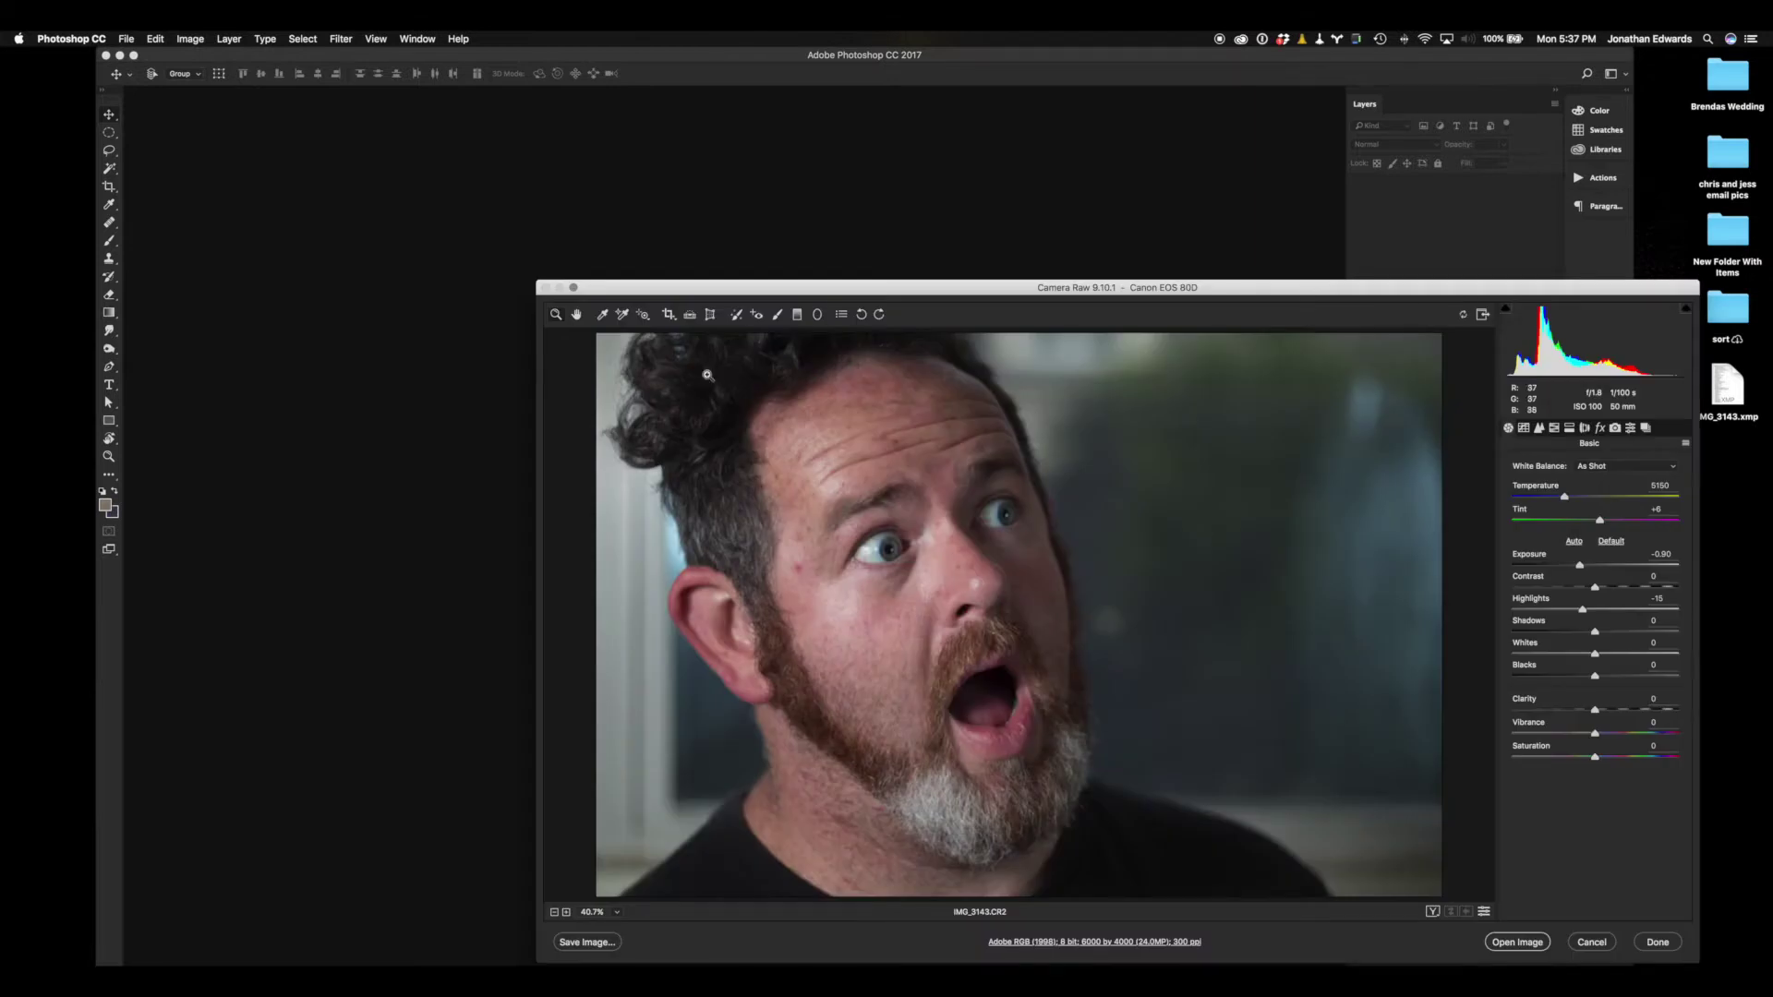
{"action": "left_click_drag", "start_coordinate": [831, 295], "coordinate": [499, 158]}
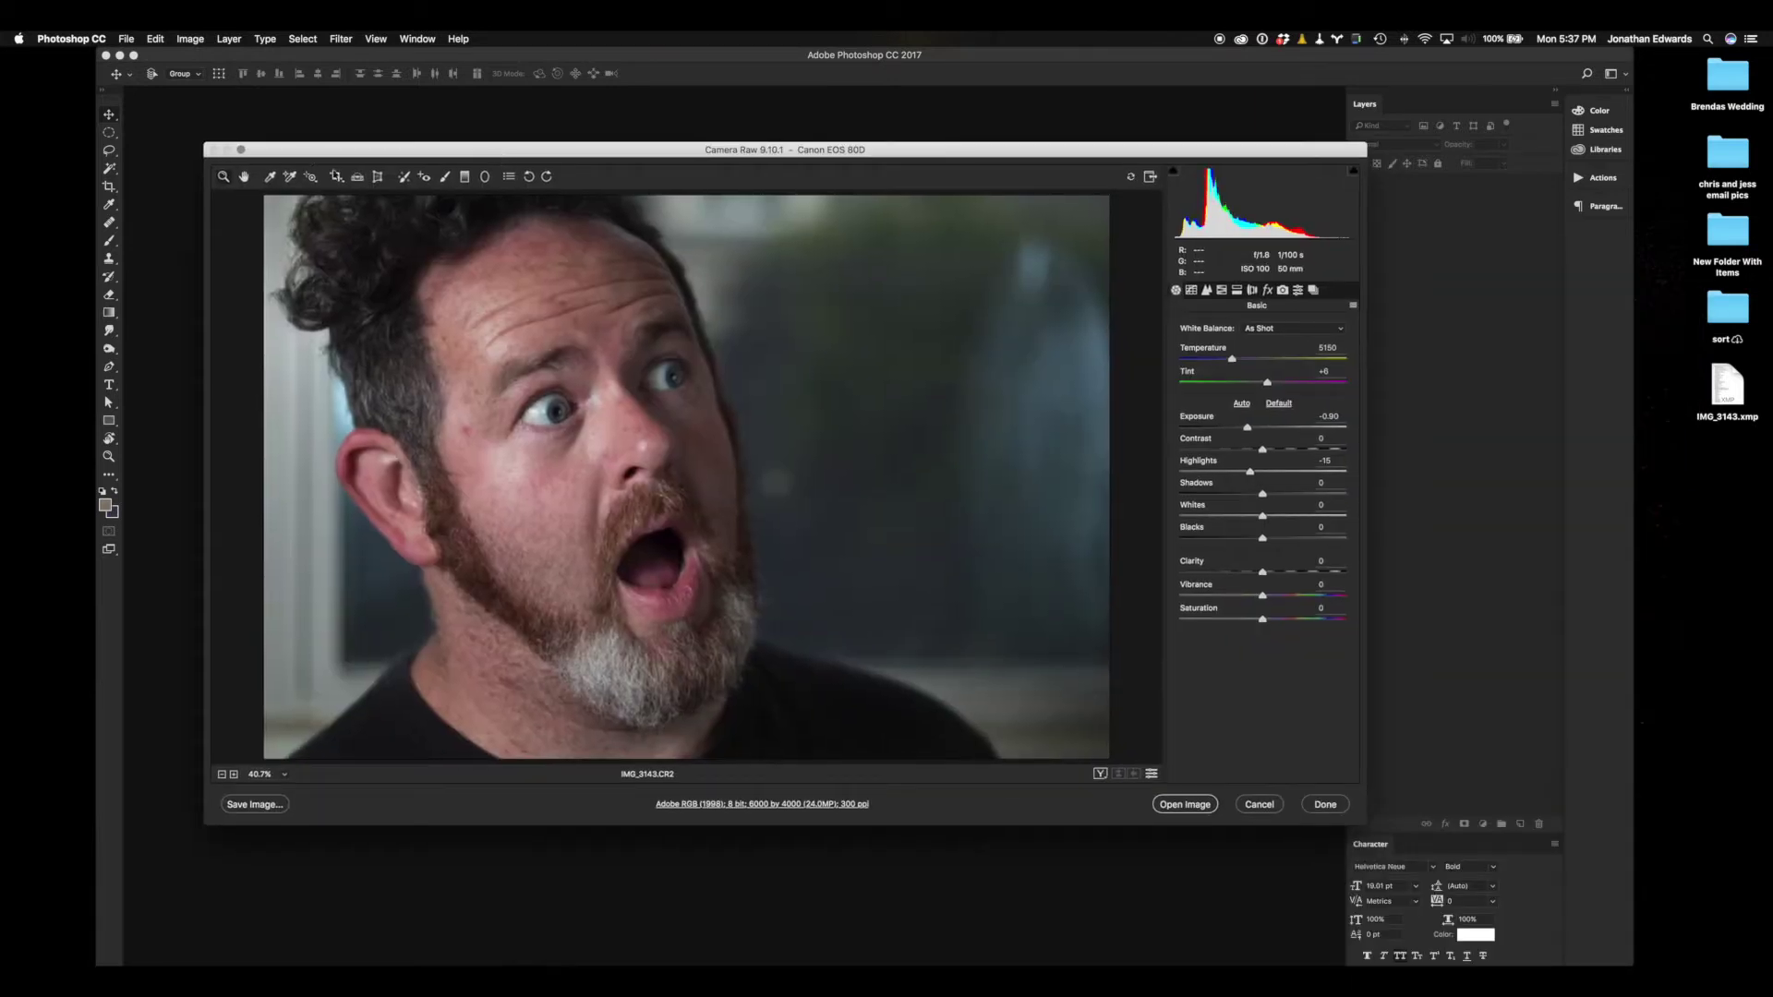
Step: Try a 9 to 16 crop around the man's face in Camera Raw
{"action": "left_click", "coordinate": [340, 178]}
{"action": "left_click_drag", "start_coordinate": [545, 484], "coordinate": [726, 664]}
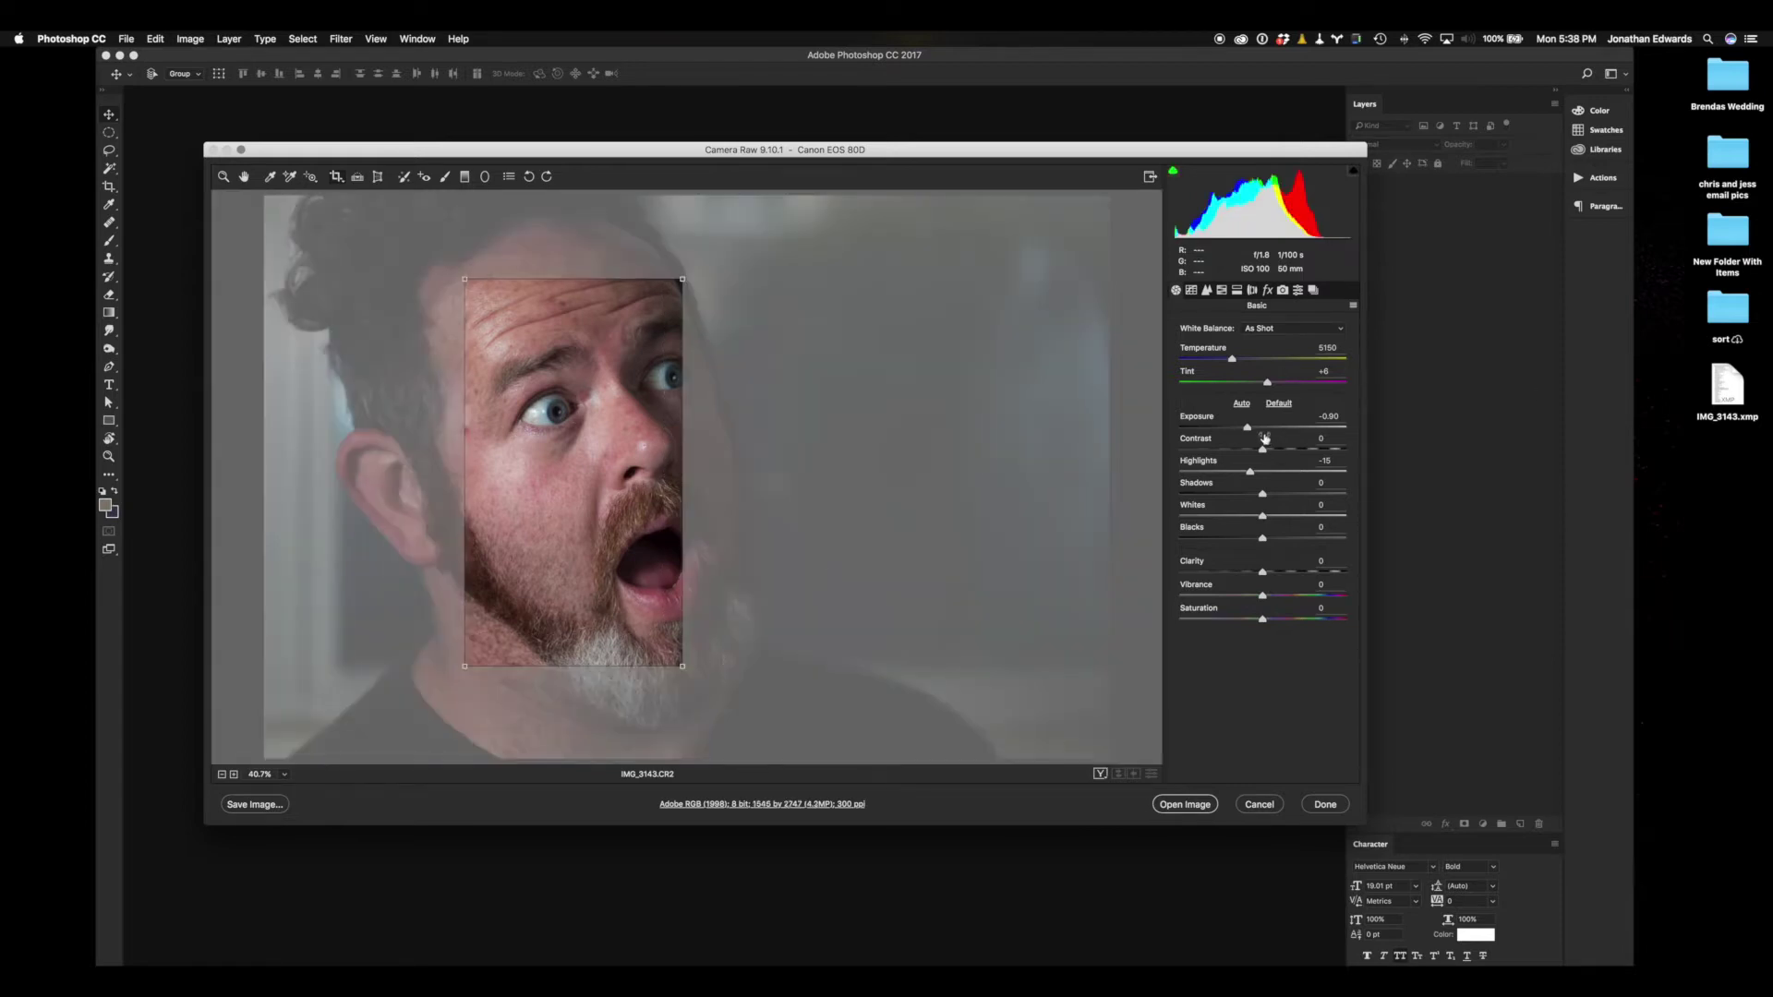
{"action": "left_click_drag", "start_coordinate": [681, 665], "coordinate": [693, 685]}
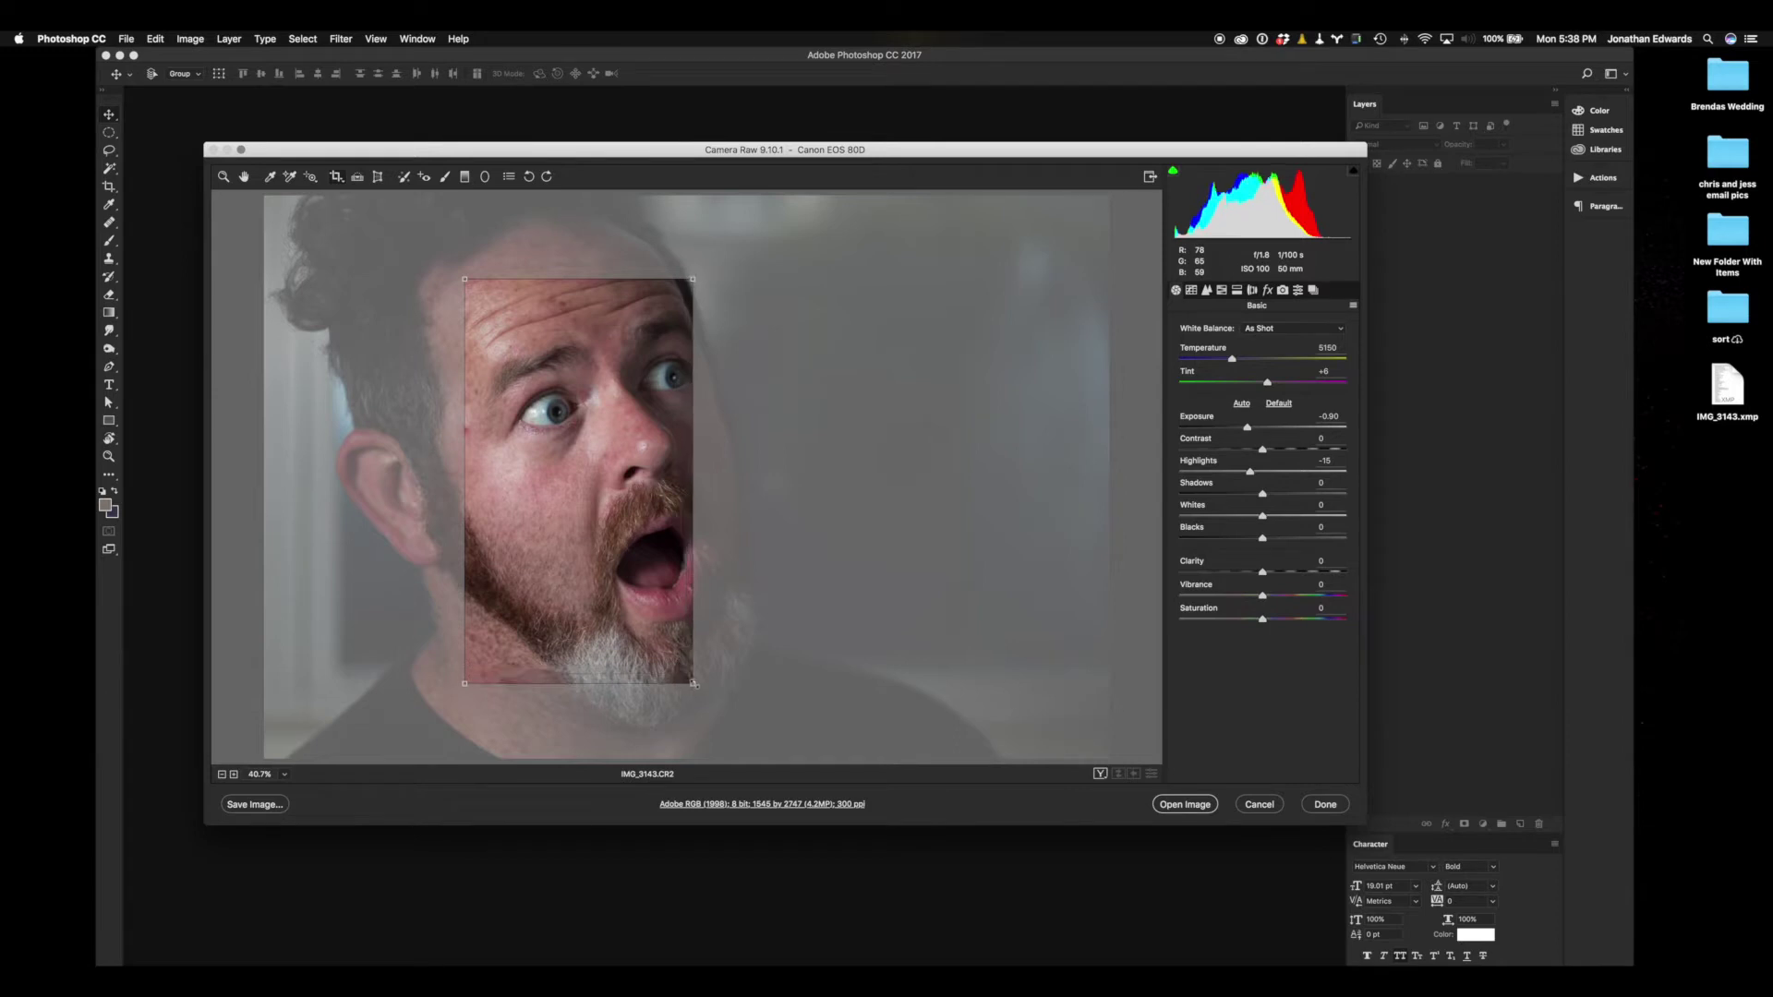
{"action": "mouse_move", "coordinate": [651, 591]}
{"action": "left_mouse_down"}
{"action": "mouse_move", "coordinate": [626, 588]}
{"action": "mouse_move", "coordinate": [633, 601]}
{"action": "left_mouse_up"}
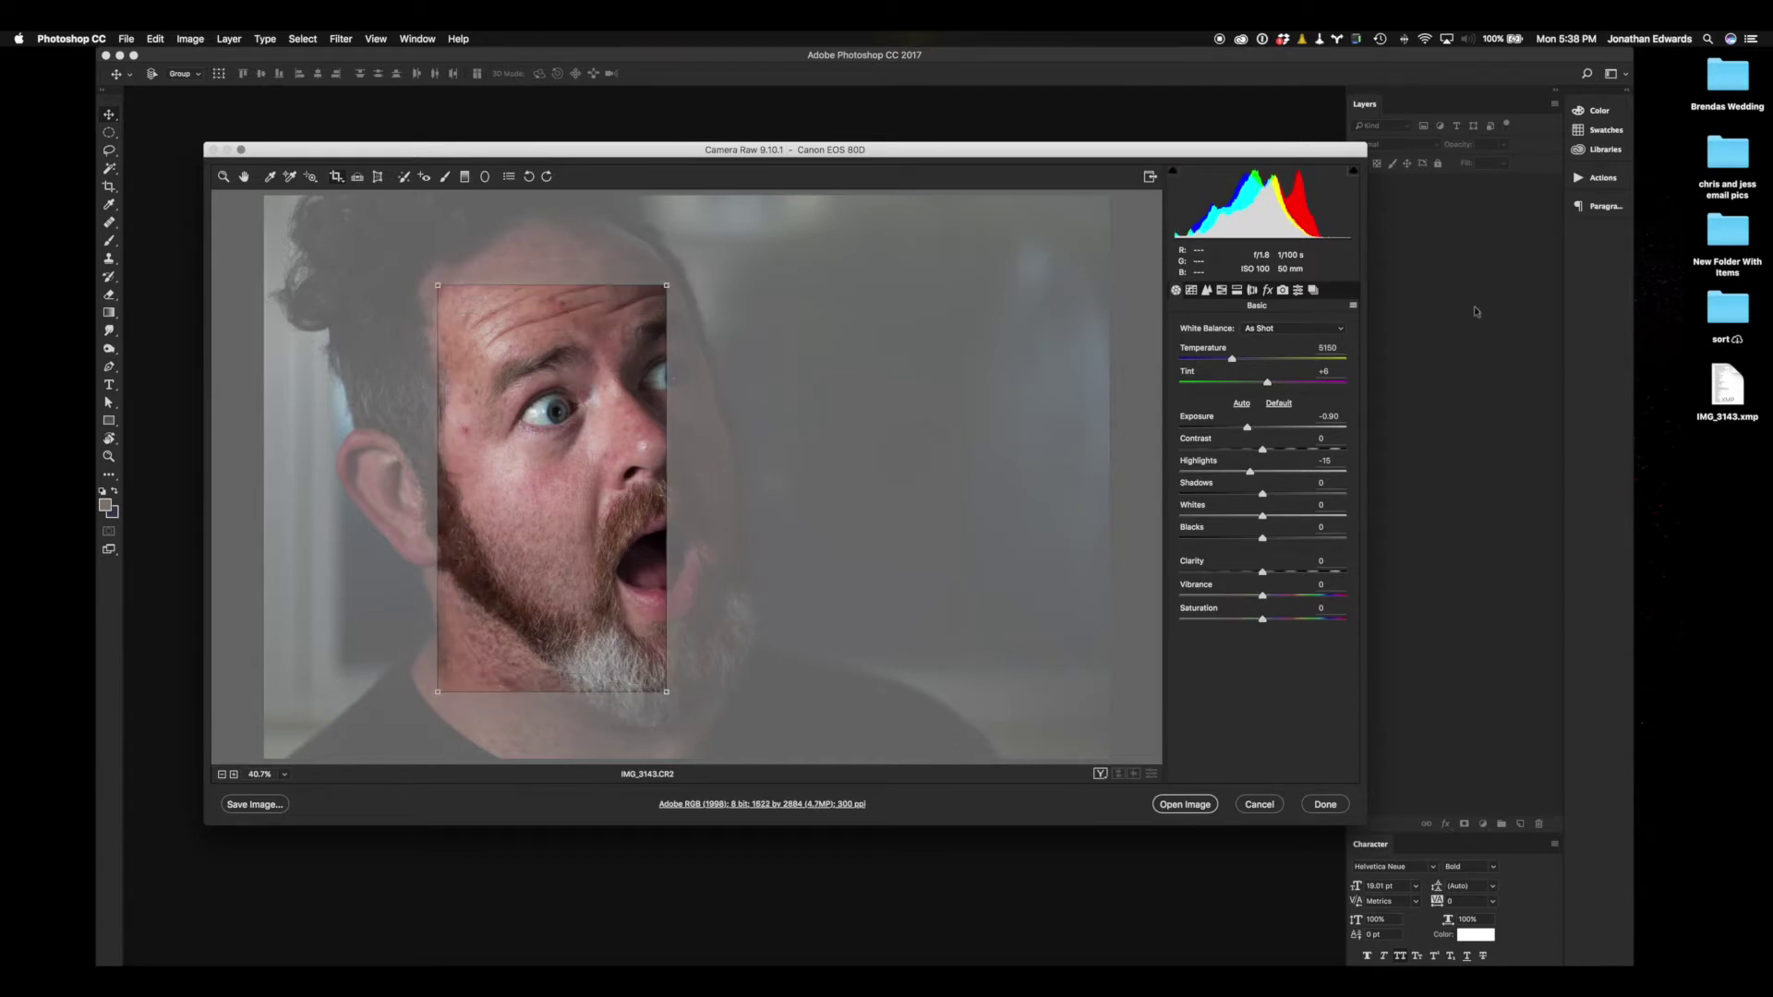
Step: Set the raw photo's exposure to -0.75 and its highlights to -21
{"action": "left_click_drag", "start_coordinate": [1250, 431], "coordinate": [1254, 431]}
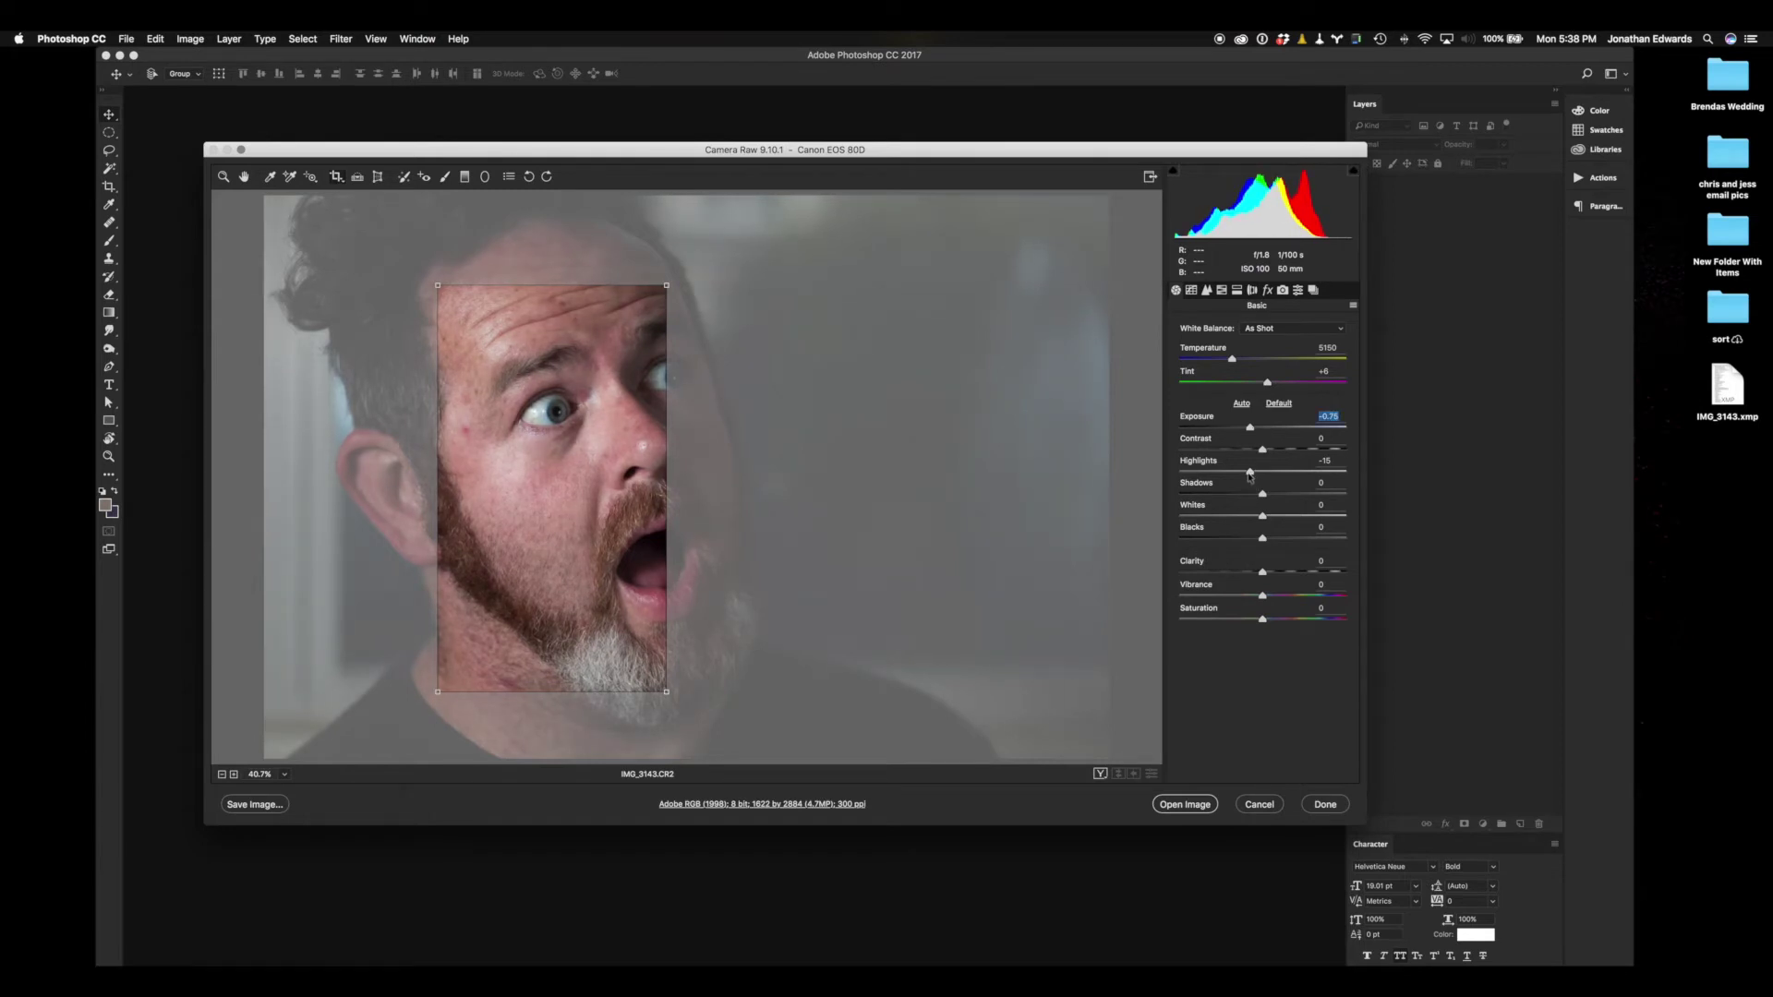
{"action": "left_click_drag", "start_coordinate": [1249, 477], "coordinate": [1244, 476]}
Step: Reset the crop to the original frame and open the adjusted raw photo for editing
{"action": "left_click", "coordinate": [339, 179]}
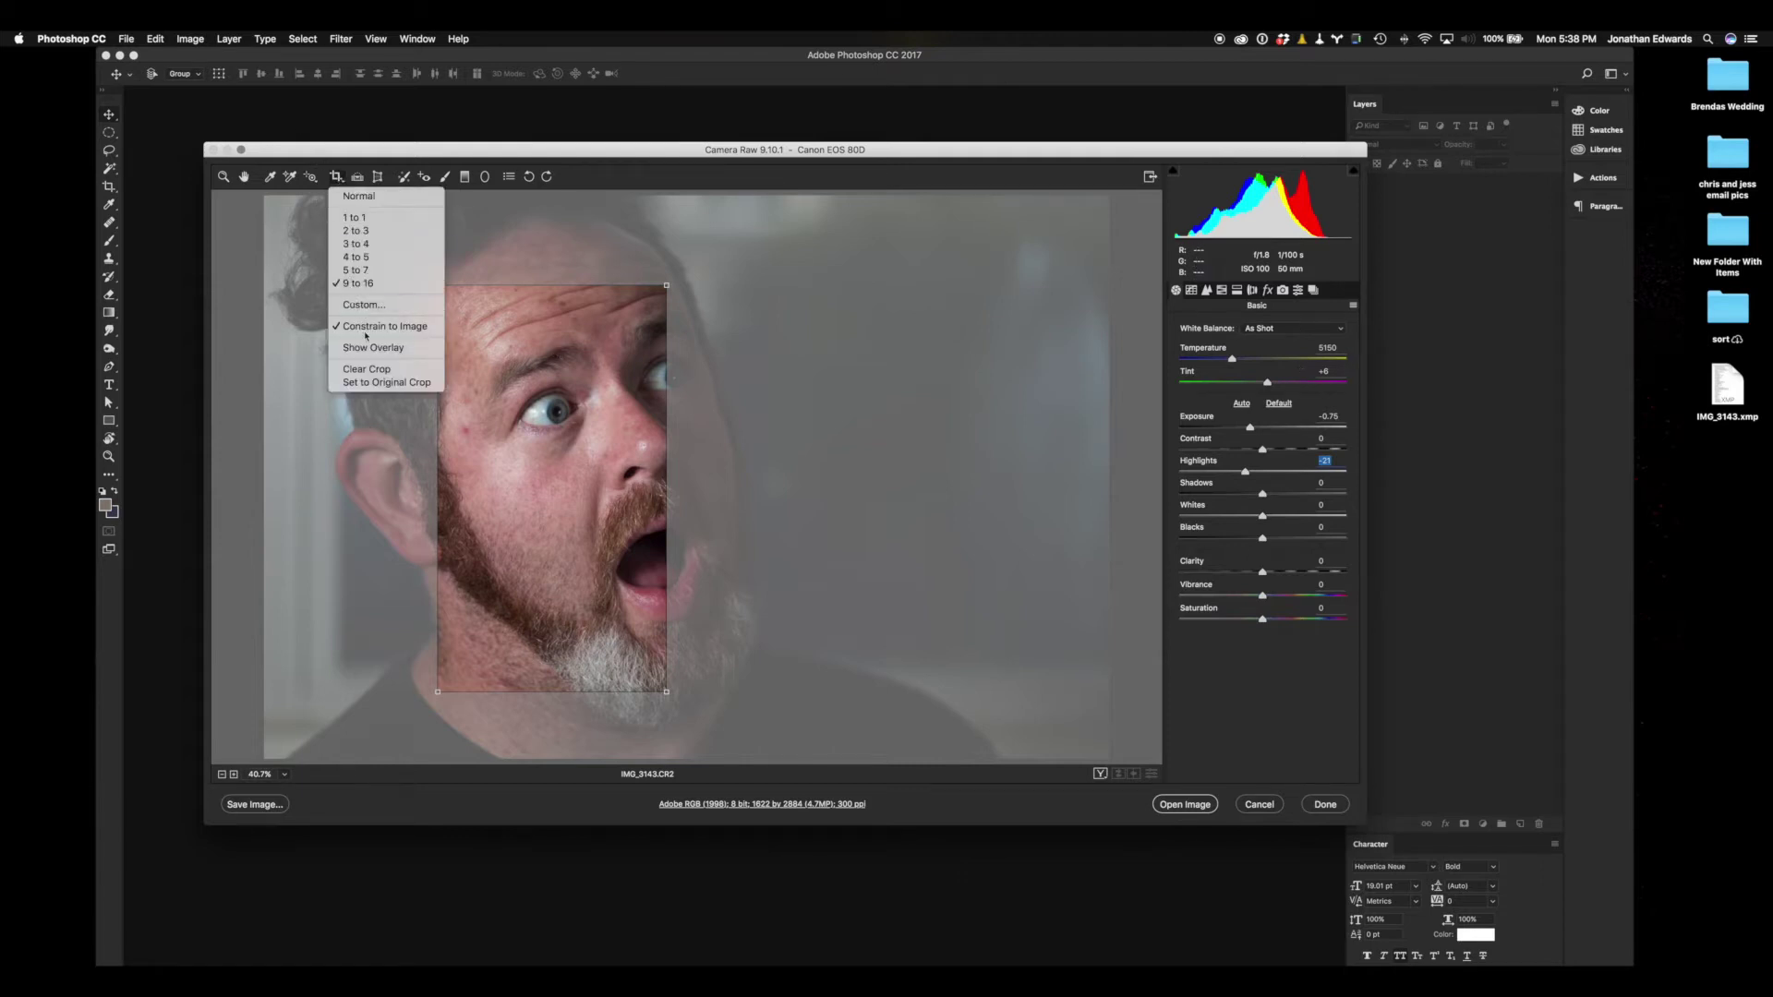
{"action": "left_click", "coordinate": [374, 384]}
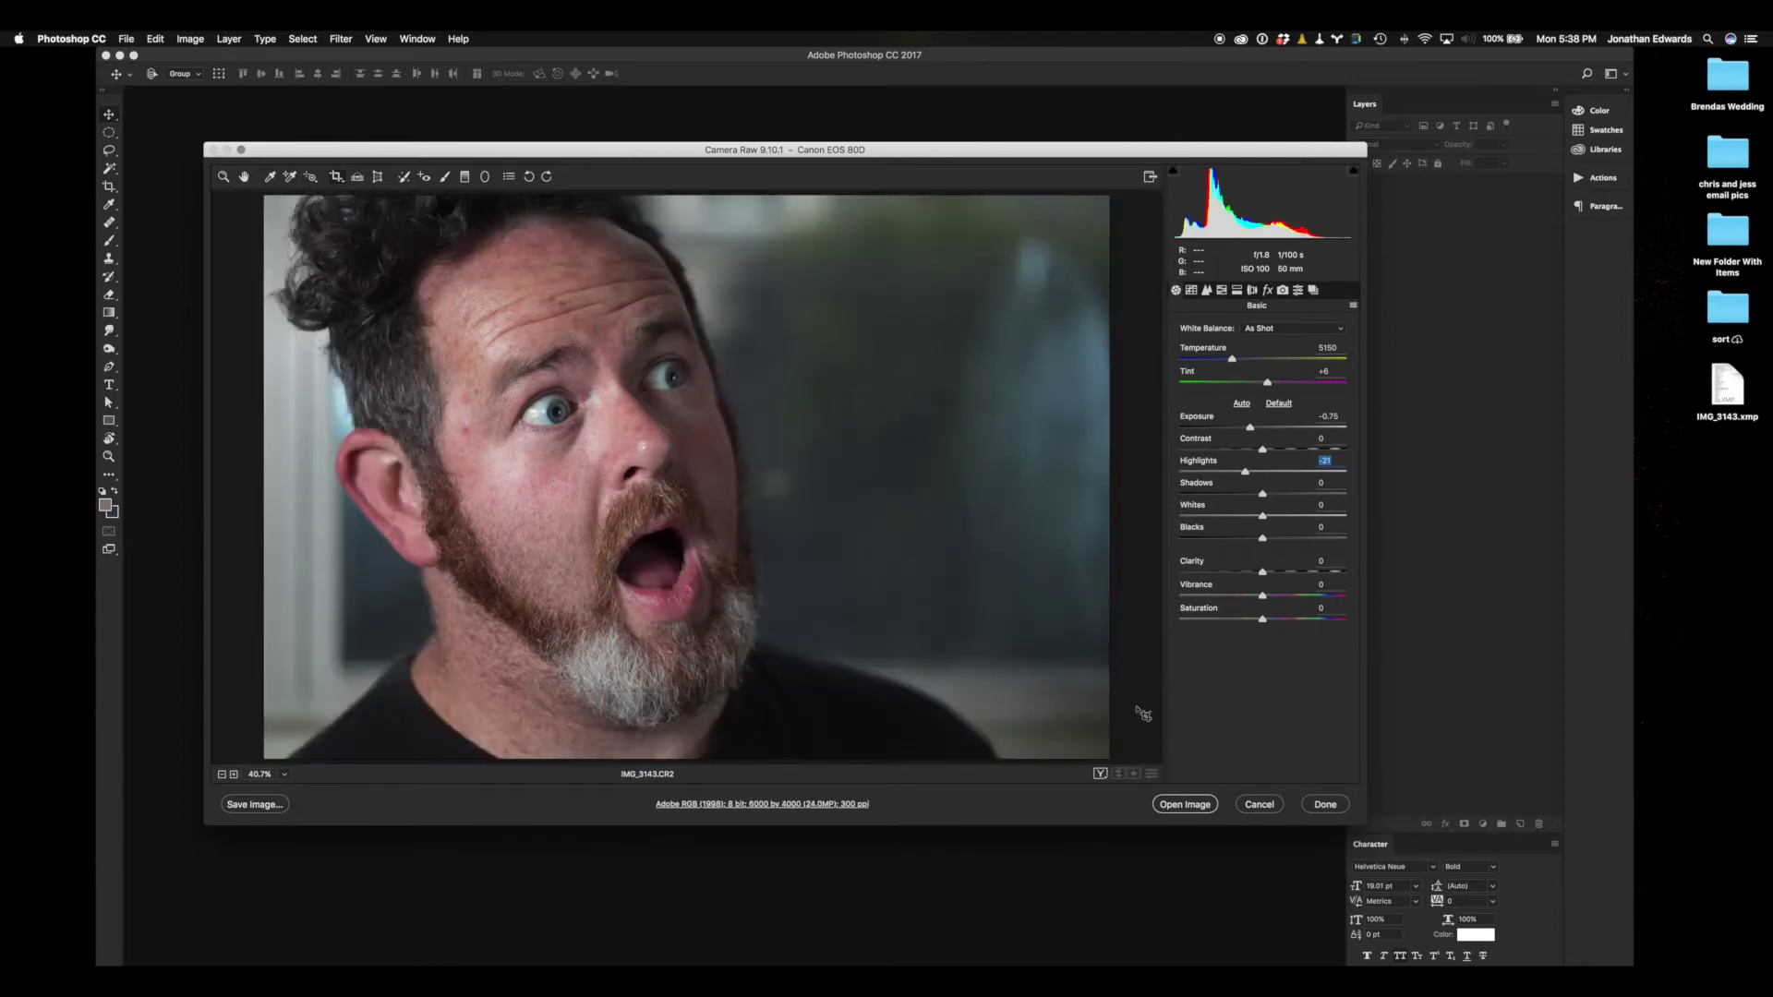
{"action": "left_click", "coordinate": [1191, 807]}
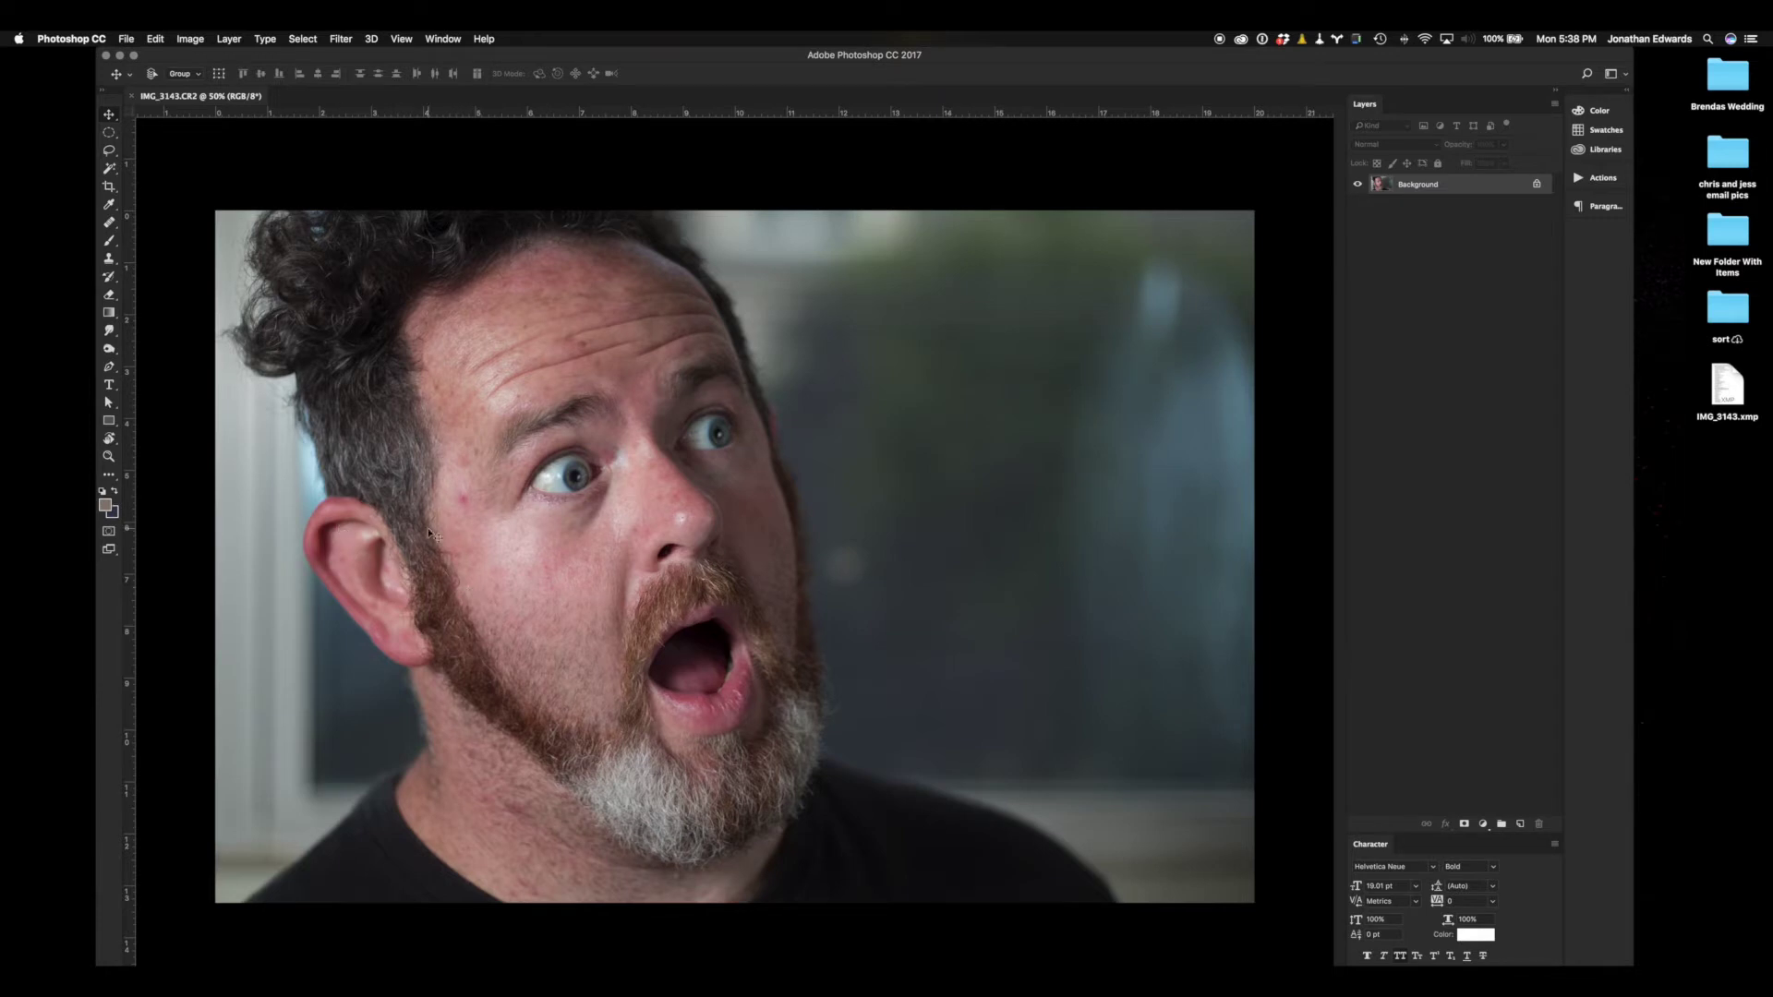
Step: Remove the red blemish on the man's temple beside his eye with the Healing Brush Tool
{"action": "scroll", "coordinate": [474, 502], "scroll_direction": "up", "scroll_amount": 8}
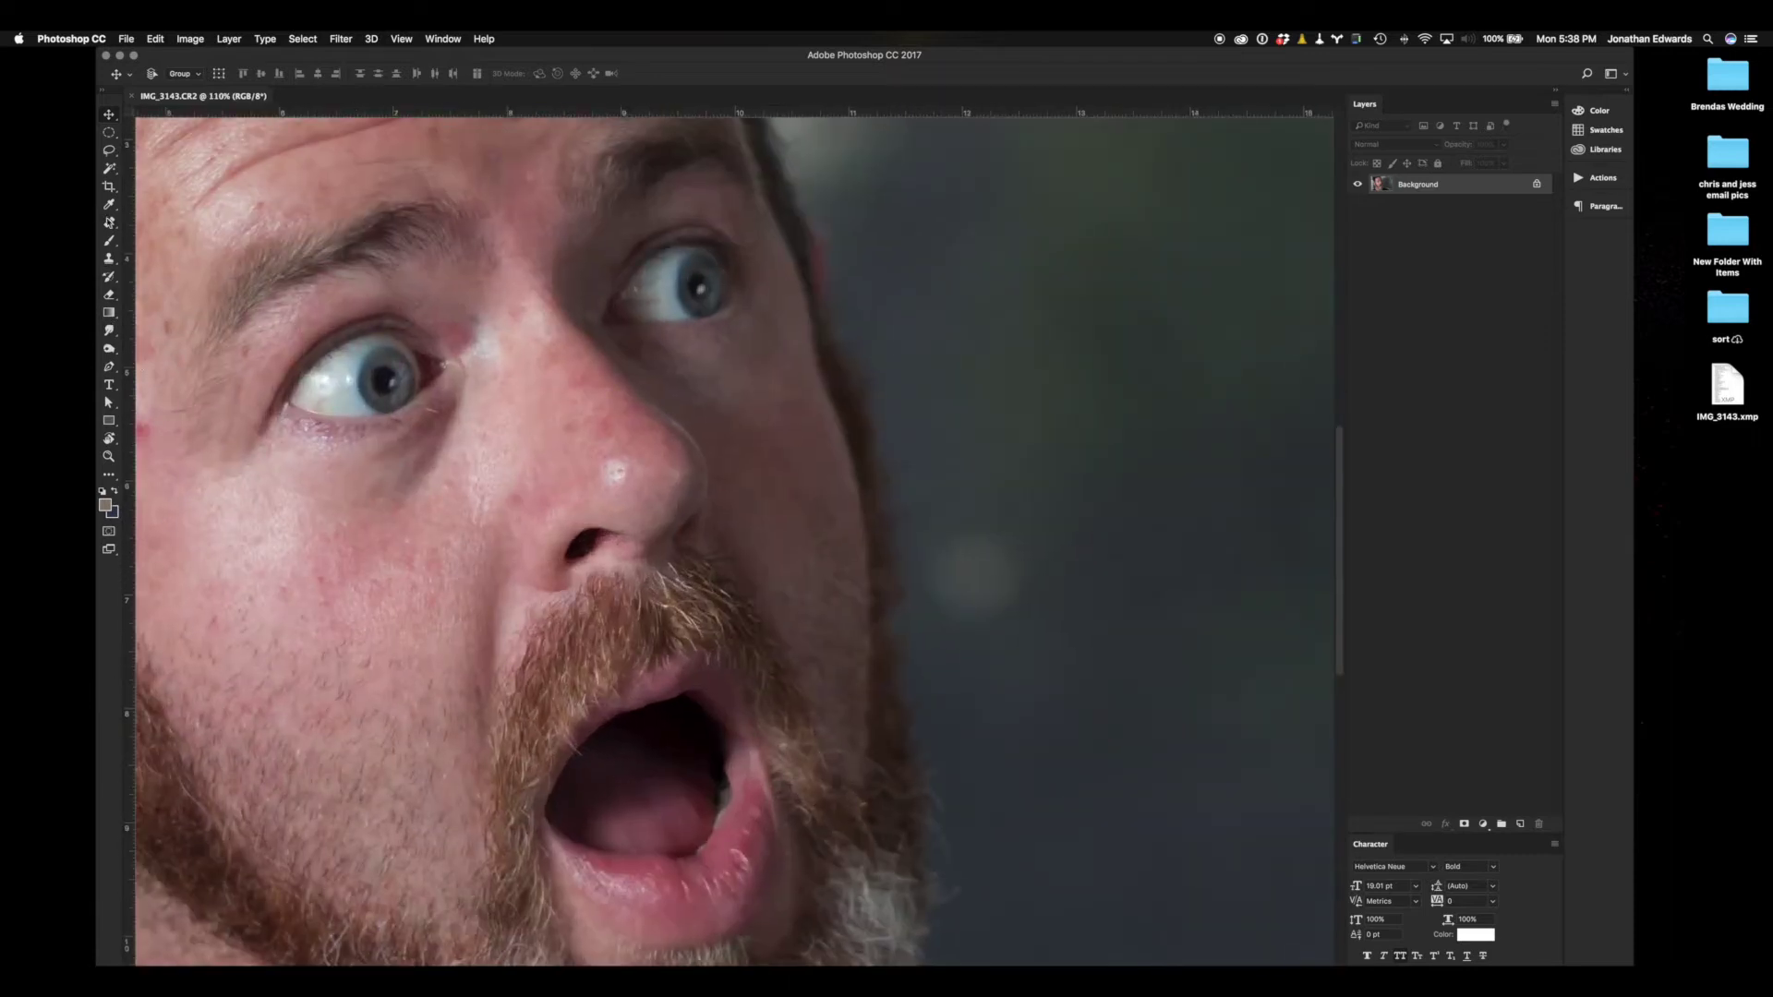
{"action": "left_click", "coordinate": [109, 222]}
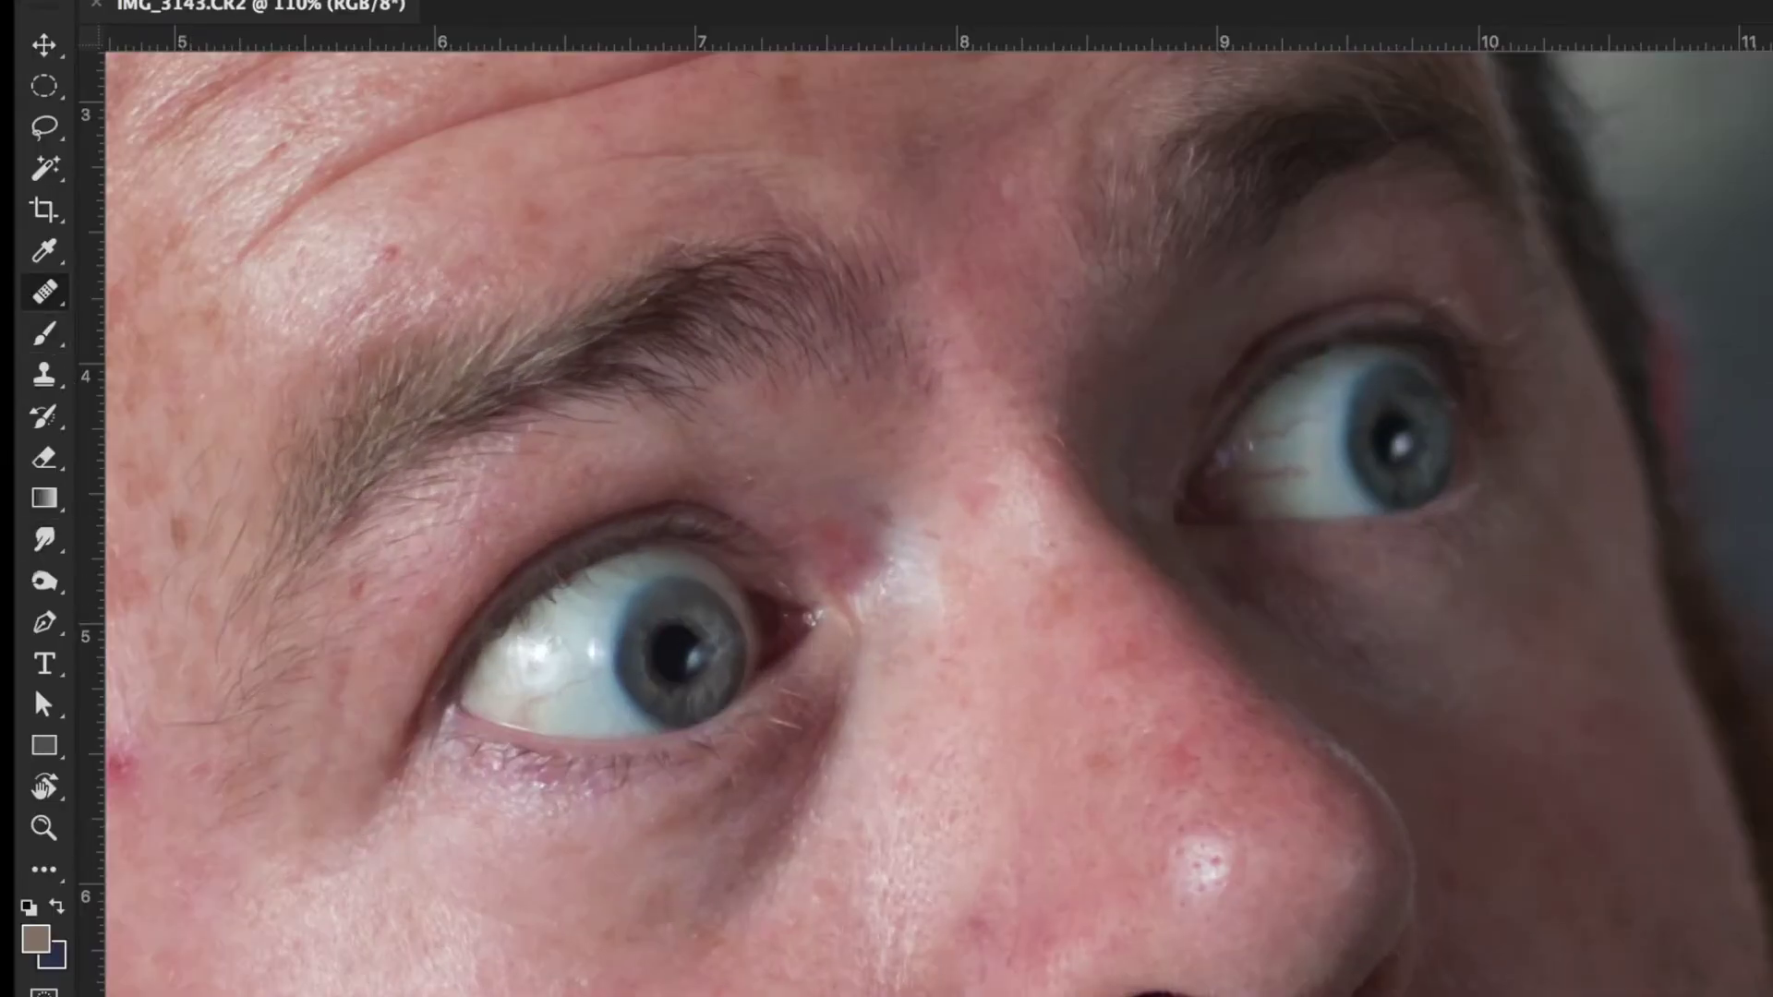
{"action": "right_click", "coordinate": [44, 292]}
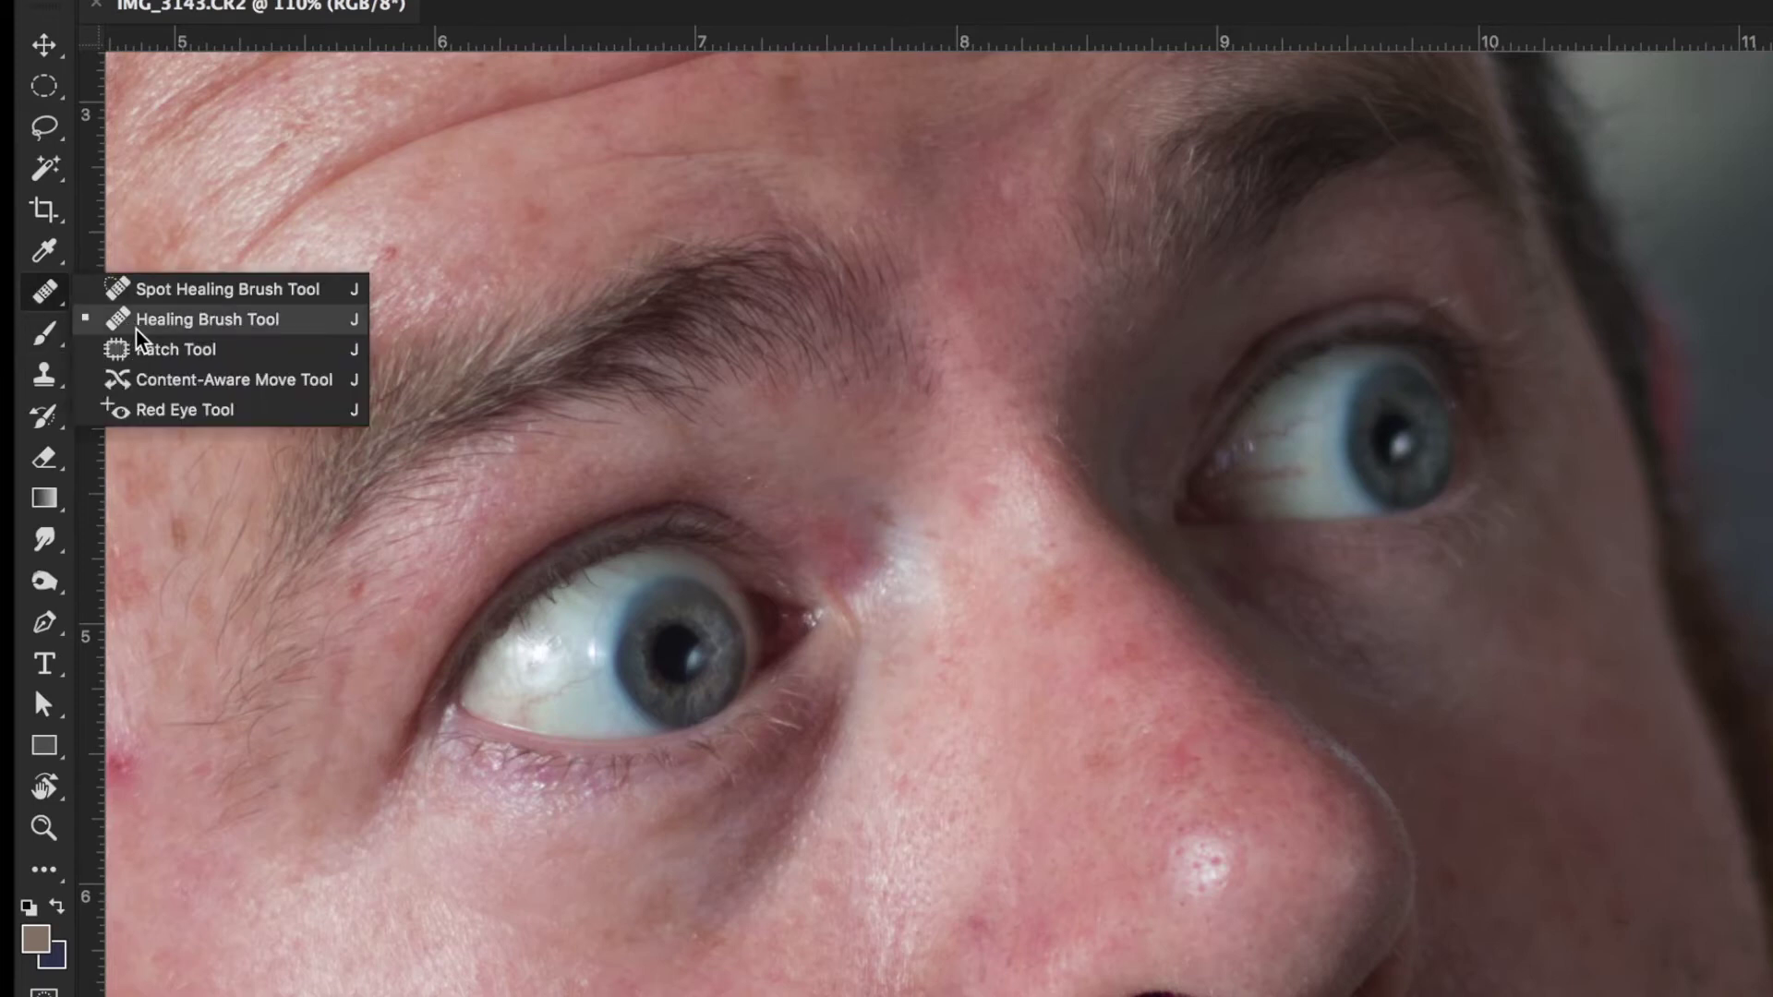
{"action": "left_click", "coordinate": [135, 329]}
{"action": "scroll", "coordinate": [305, 388], "scroll_direction": "left", "scroll_amount": 10}
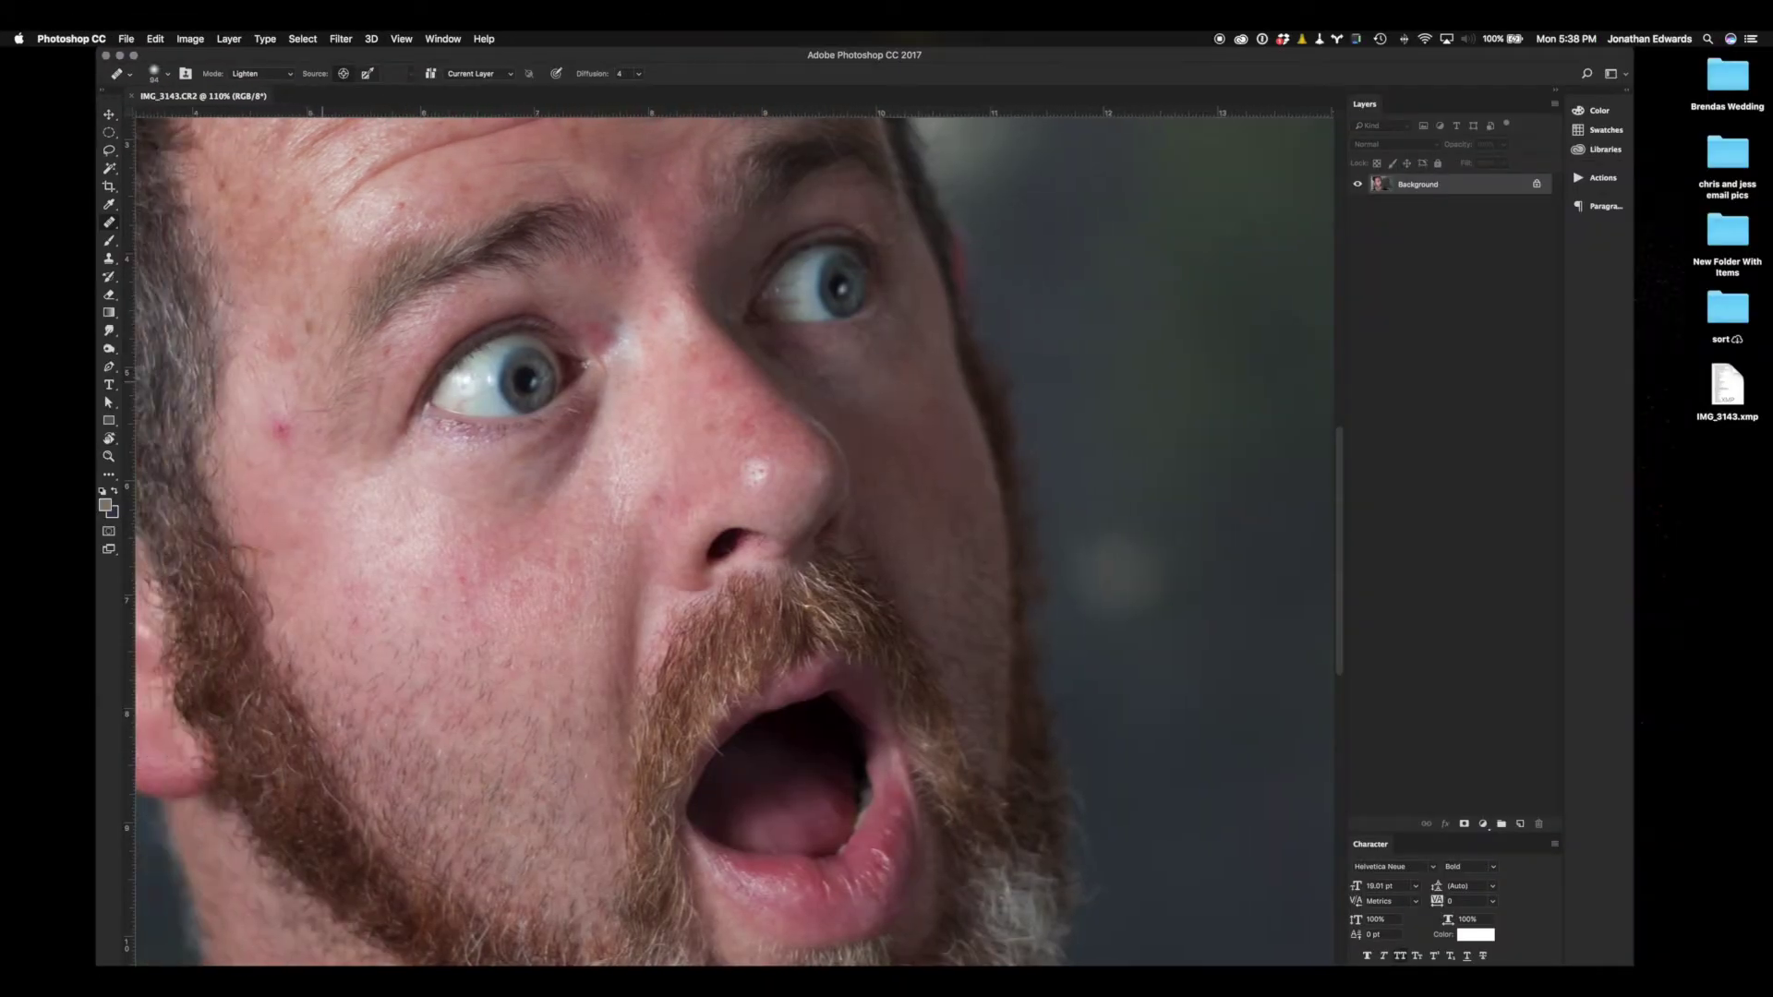
{"action": "scroll", "coordinate": [316, 404], "scroll_direction": "right", "scroll_amount": 1}
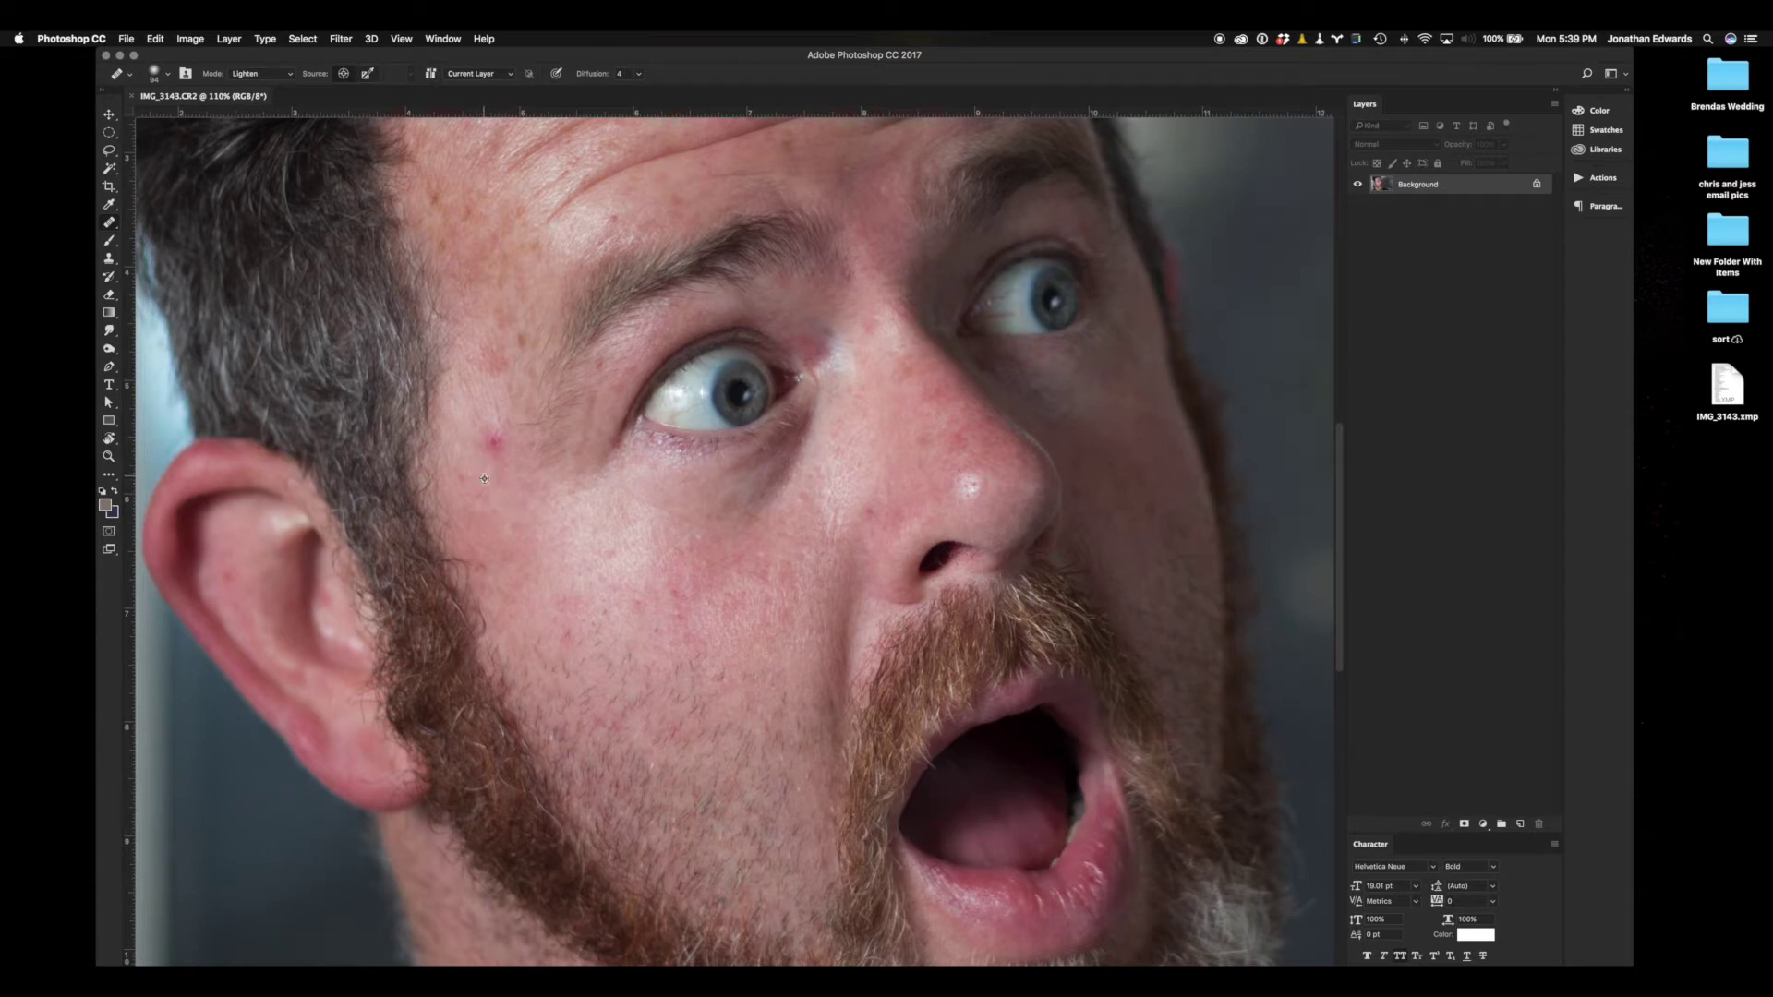
{"action": "left_click", "coordinate": [496, 445]}
Step: Heal the reddish mark on the man's neck below the beard with the Healing Brush
{"action": "scroll", "coordinate": [590, 515], "scroll_direction": "up", "scroll_amount": 5}
{"action": "scroll", "coordinate": [591, 515], "scroll_direction": "down", "scroll_amount": 14}
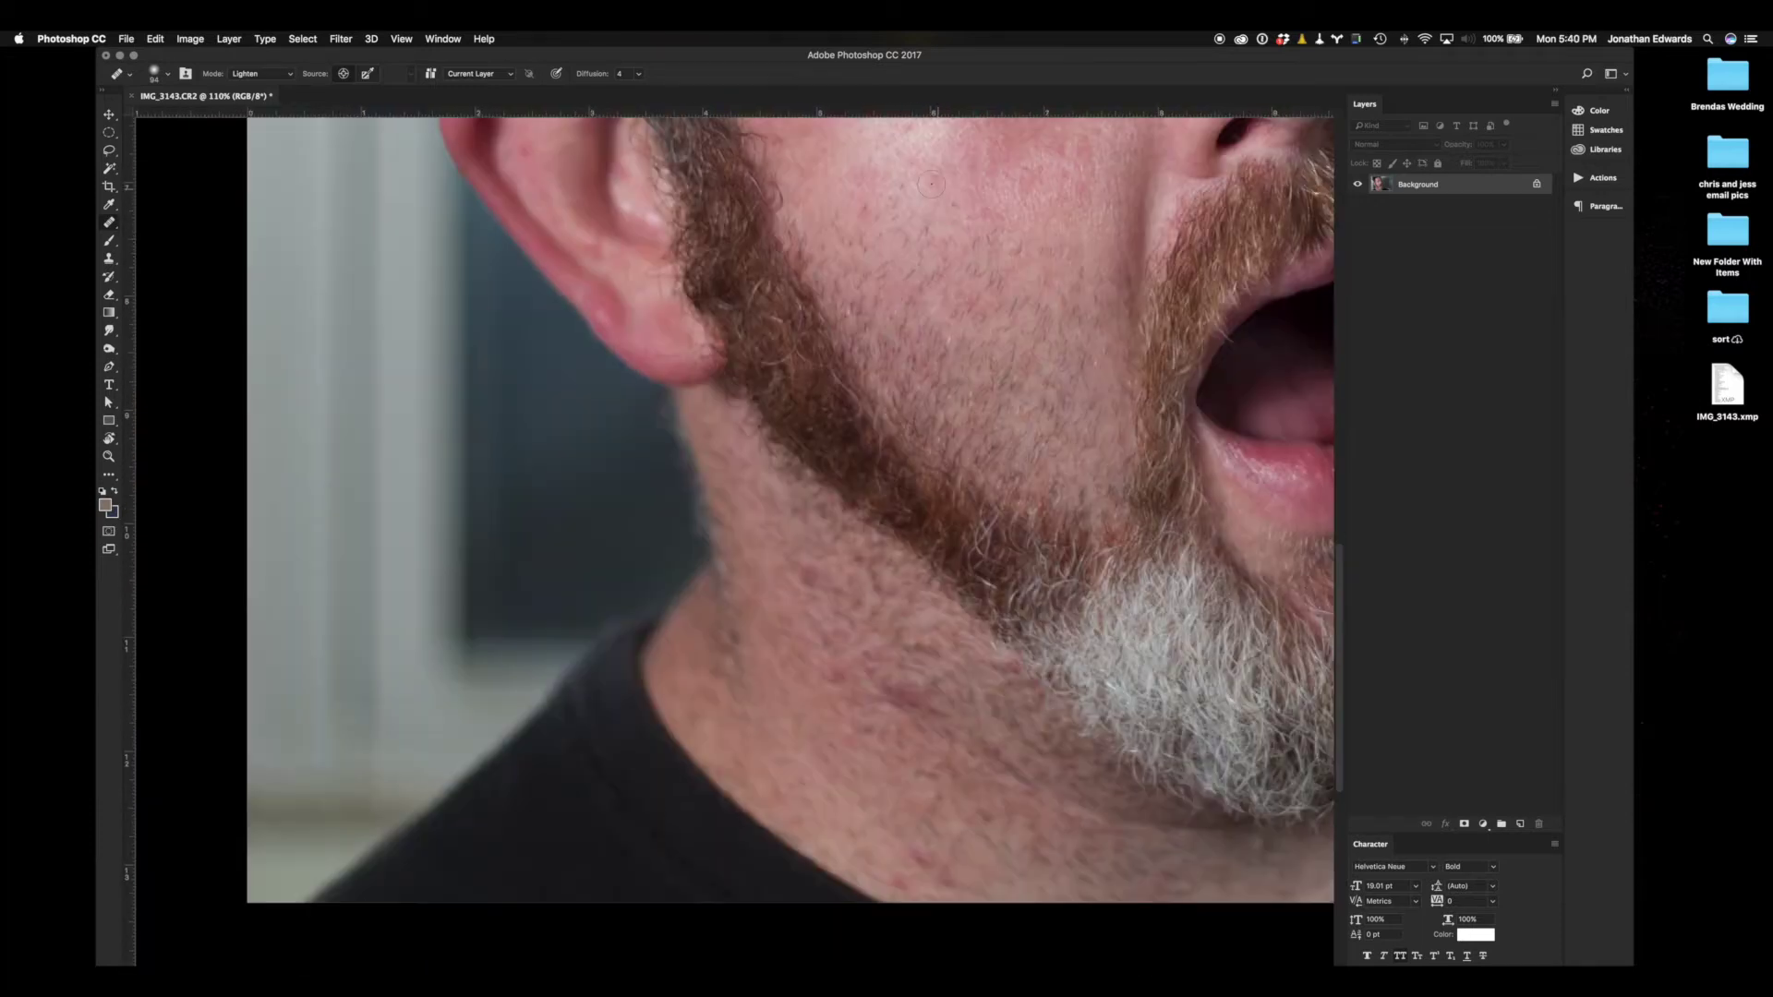
{"action": "left_click", "coordinate": [899, 696]}
{"action": "left_click", "coordinate": [919, 707]}
{"action": "scroll", "coordinate": [897, 701], "scroll_direction": "down", "scroll_amount": 5}
{"action": "scroll", "coordinate": [897, 700], "scroll_direction": "right", "scroll_amount": 3}
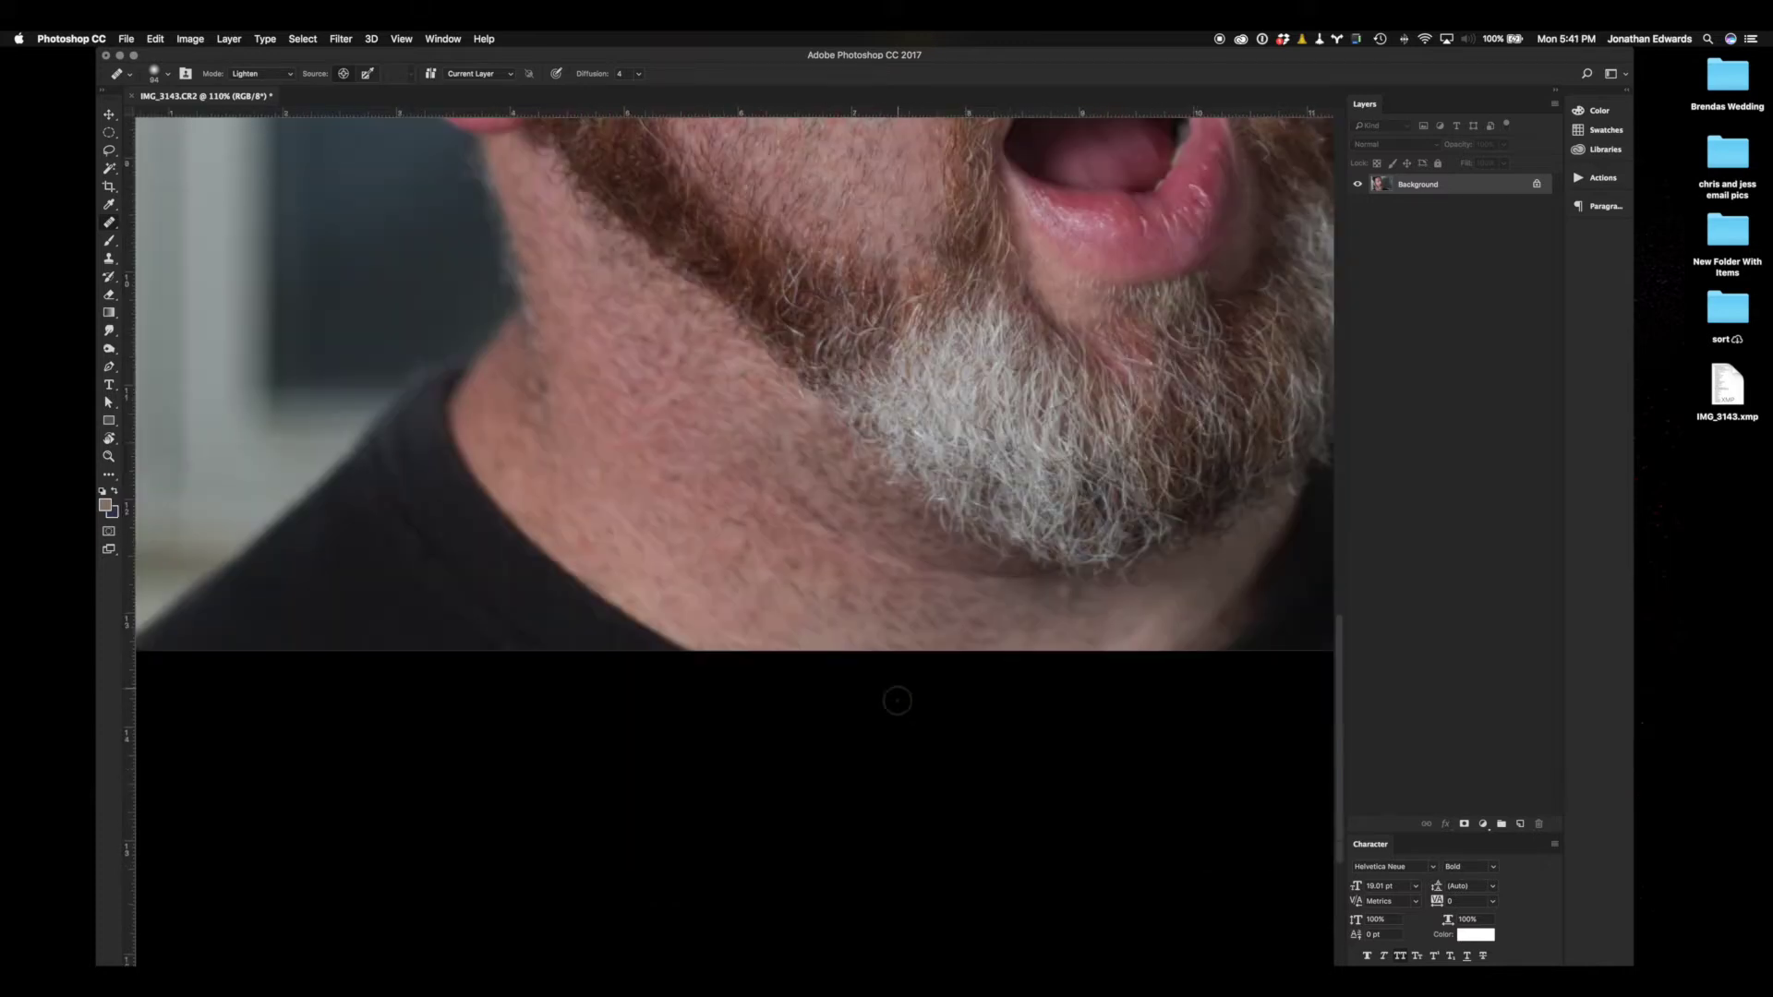
{"action": "scroll", "coordinate": [897, 701], "scroll_direction": "up", "scroll_amount": 1}
Step: Fit the whole photo in view and duplicate the Background layer
{"action": "key", "text": "super+0"}
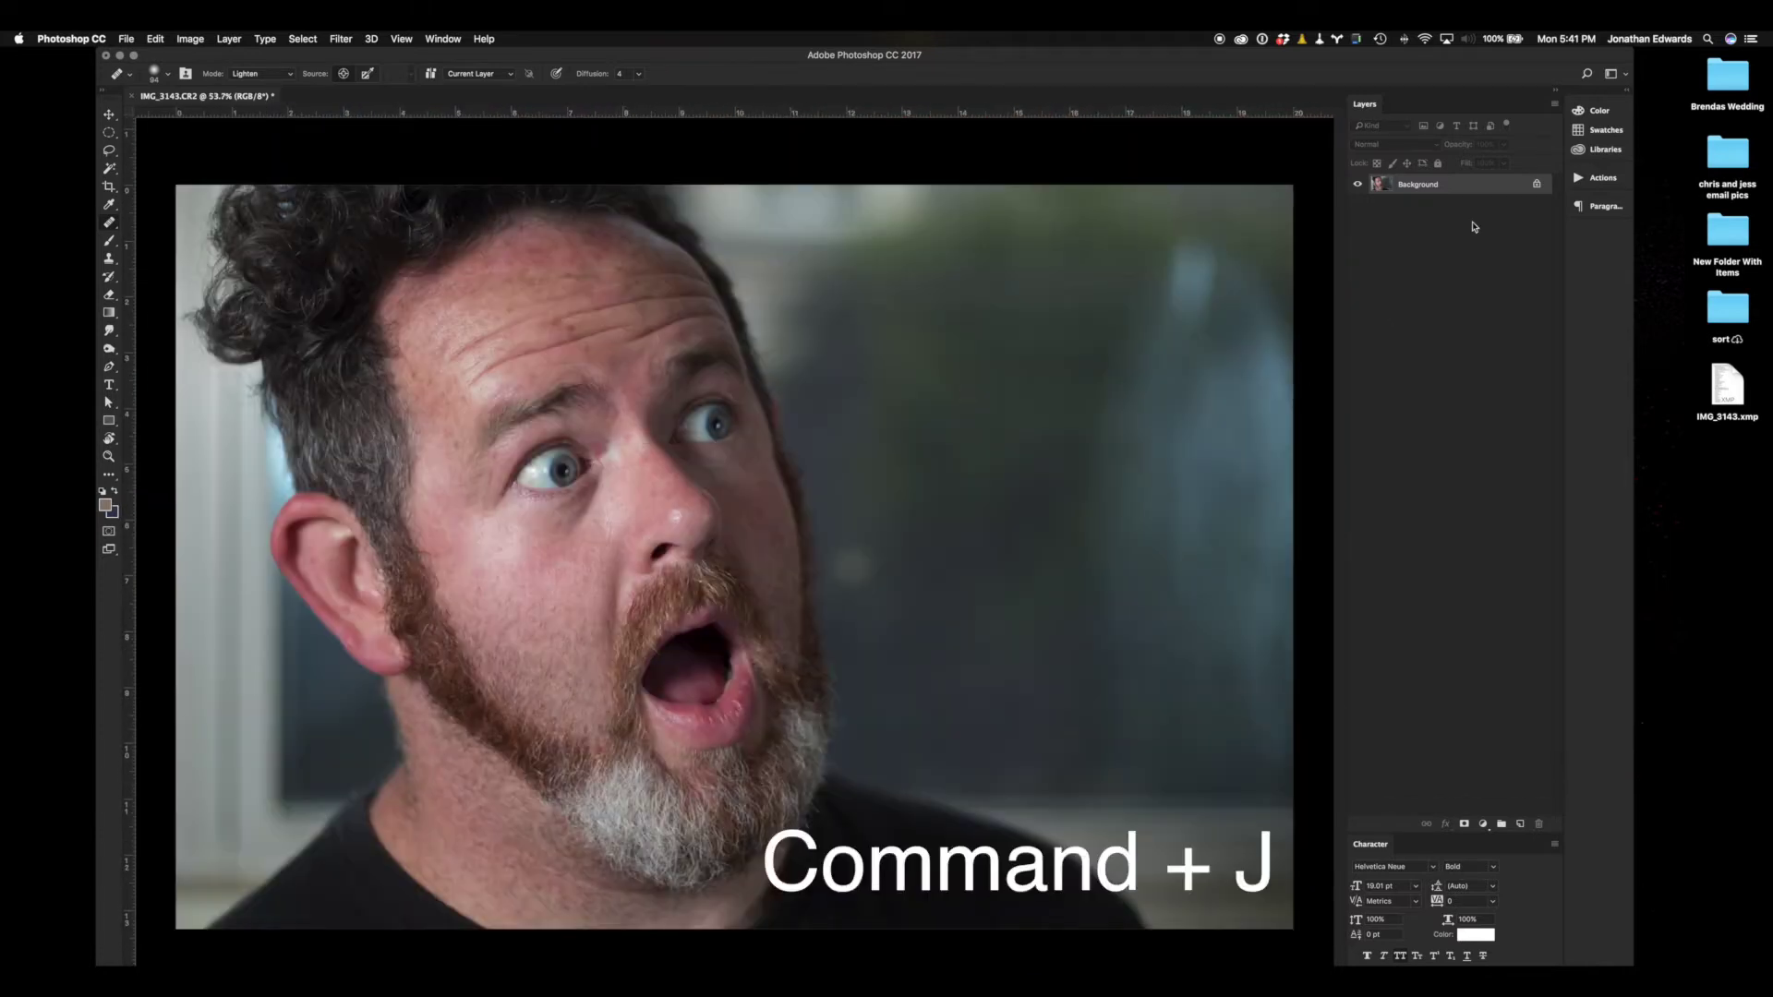
{"action": "key", "text": "super+j"}
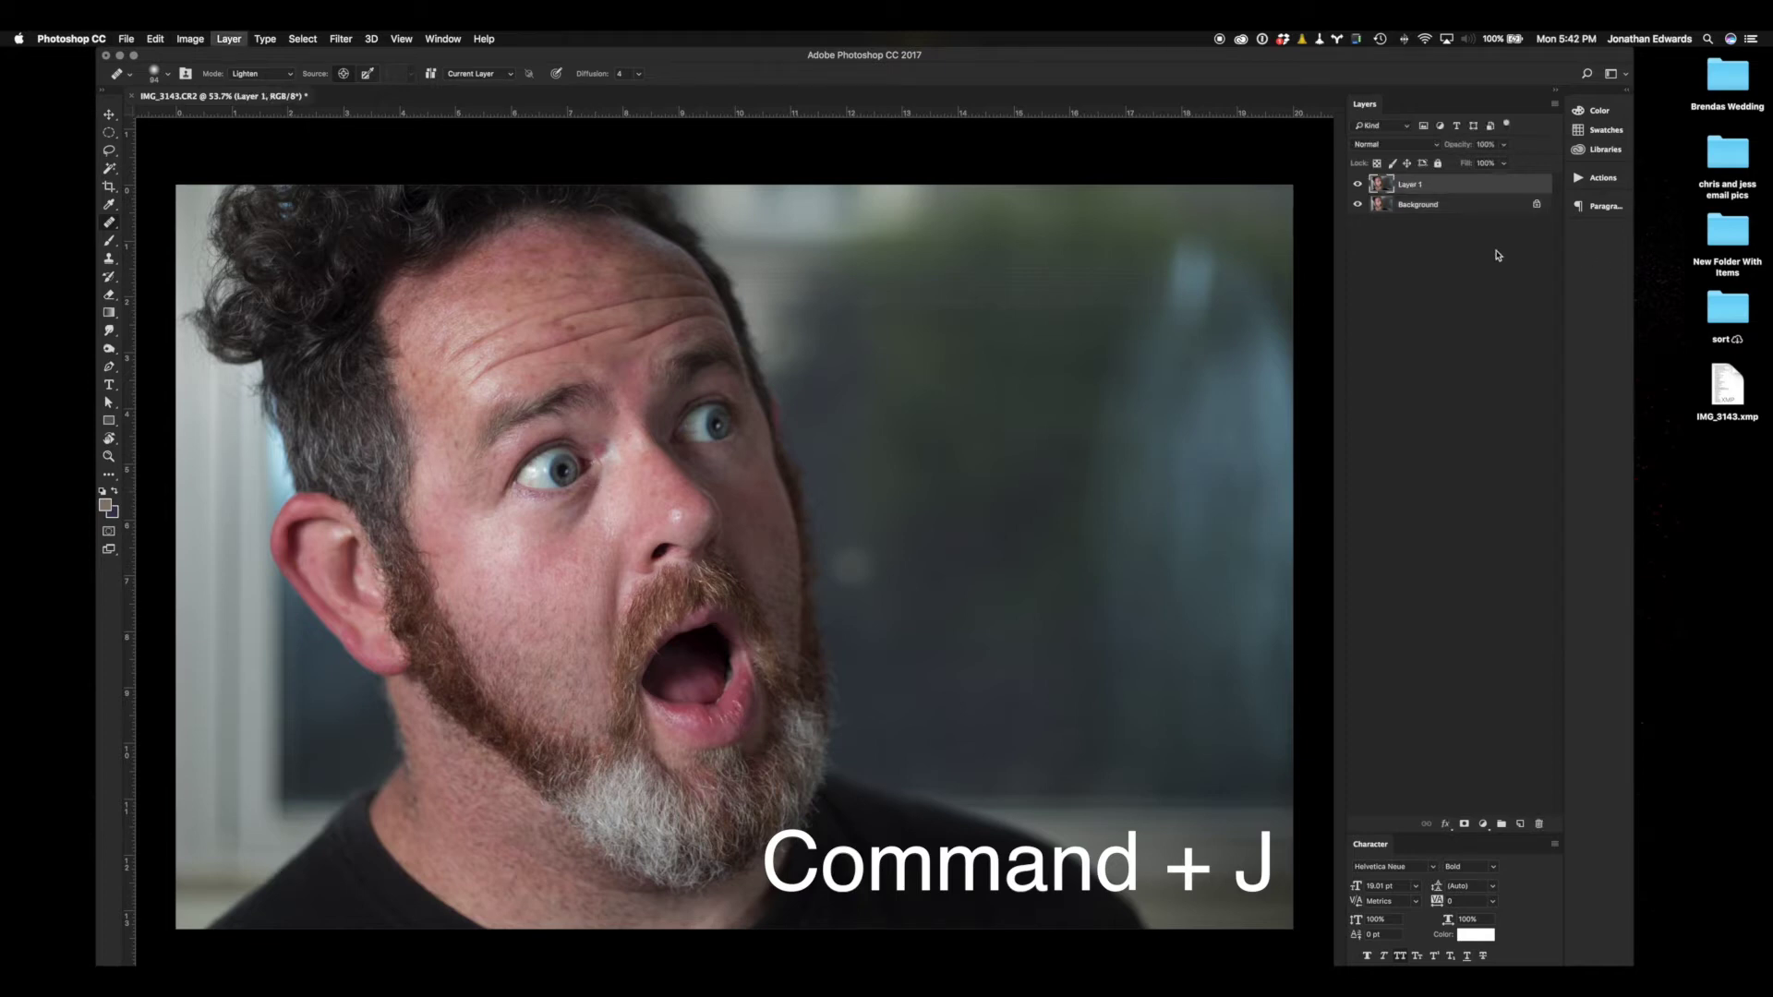
Step: Add a Curves adjustment layer above the copied layer and darken the midtones with a point at input 133, output 121
{"action": "left_click", "coordinate": [1483, 825]}
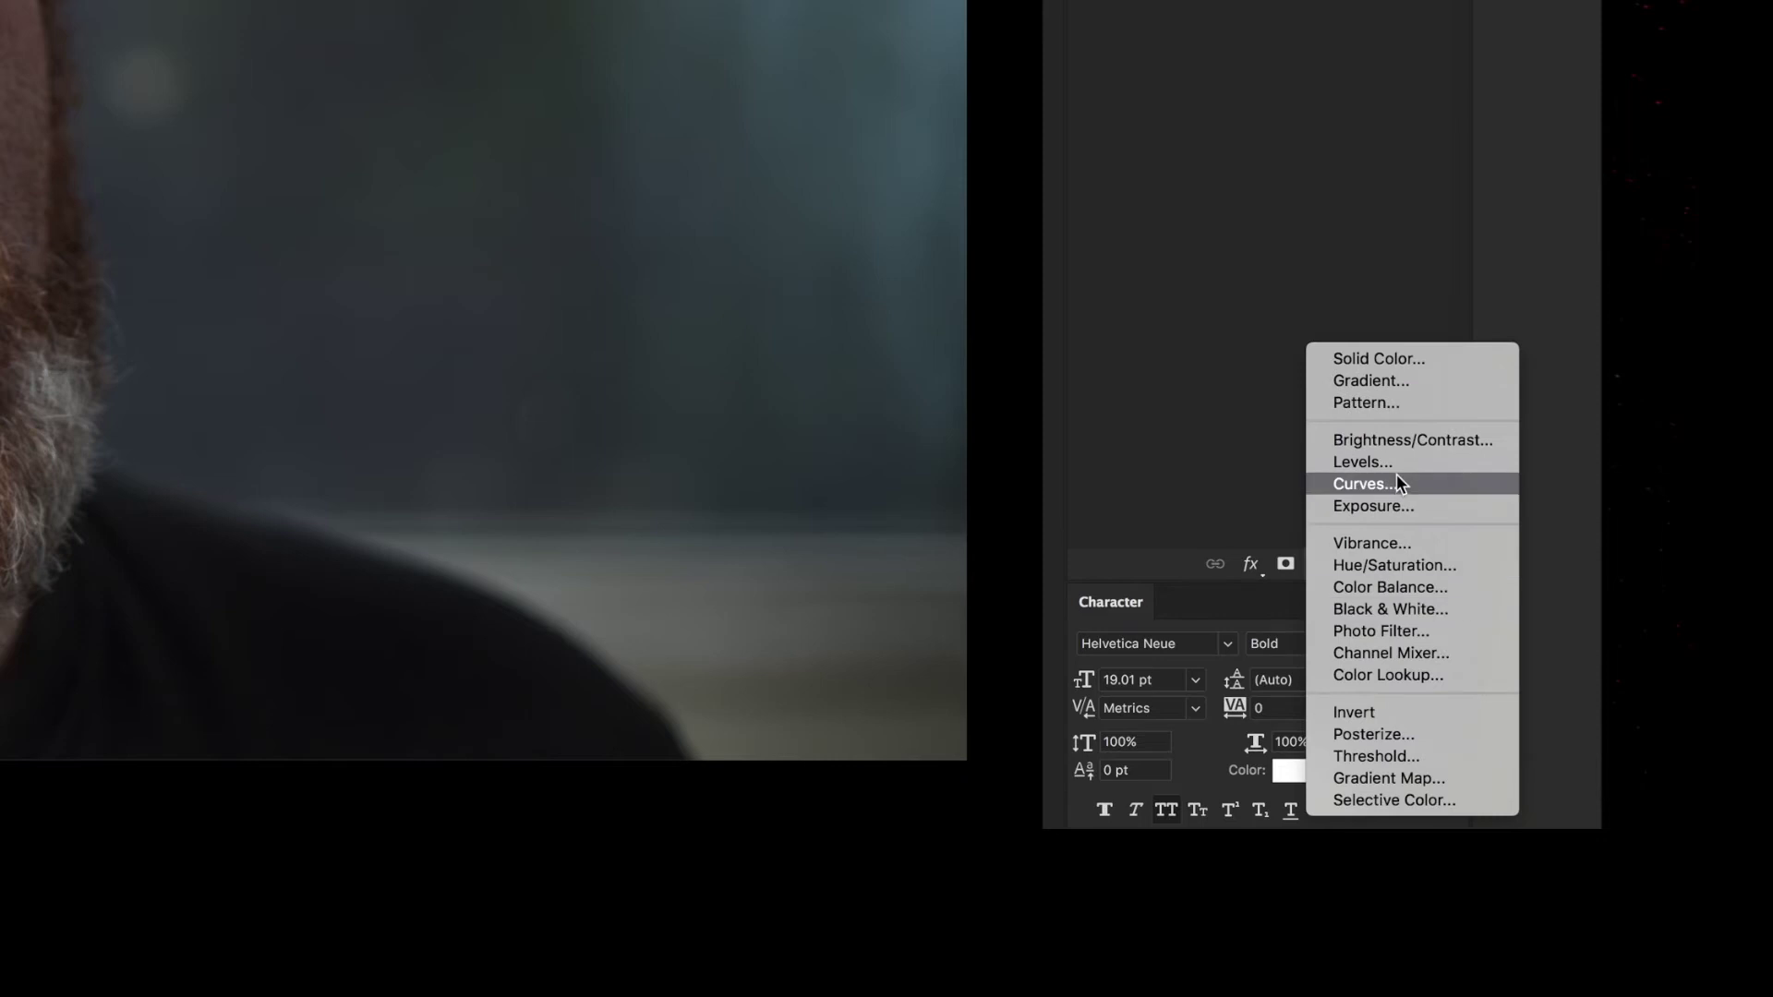
{"action": "left_click", "coordinate": [1392, 482]}
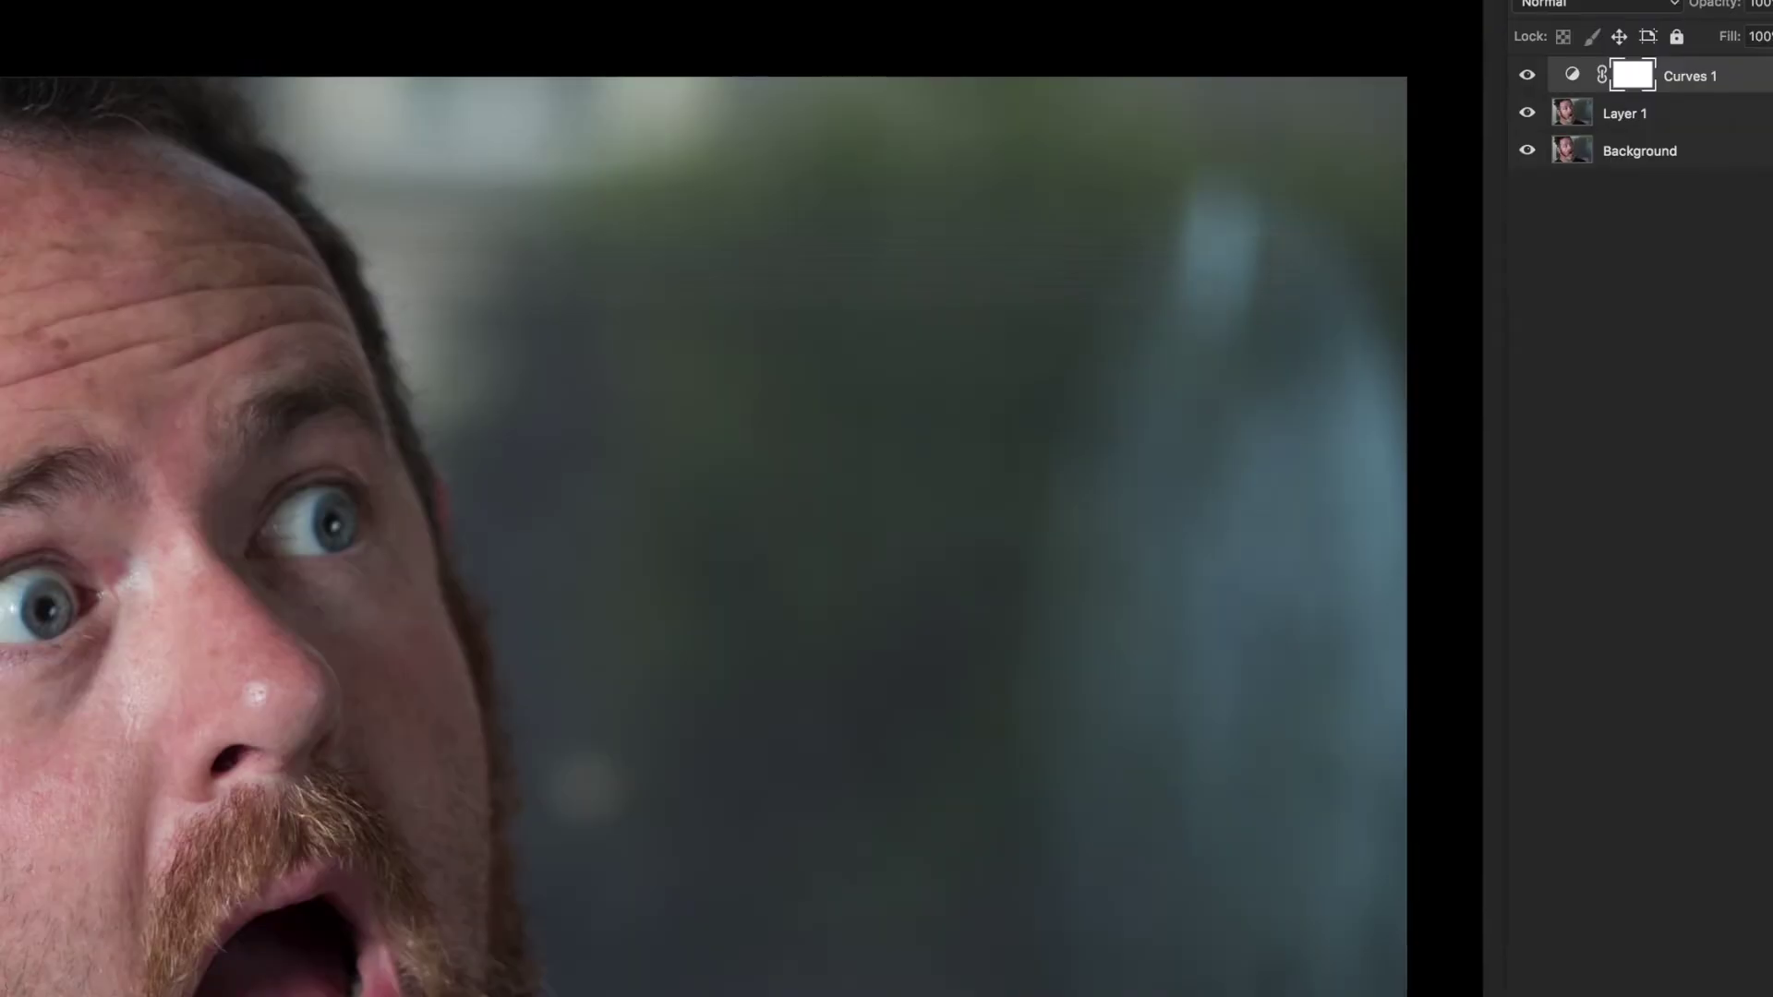
{"action": "left_click_drag", "start_coordinate": [1768, 306], "coordinate": [698, 191]}
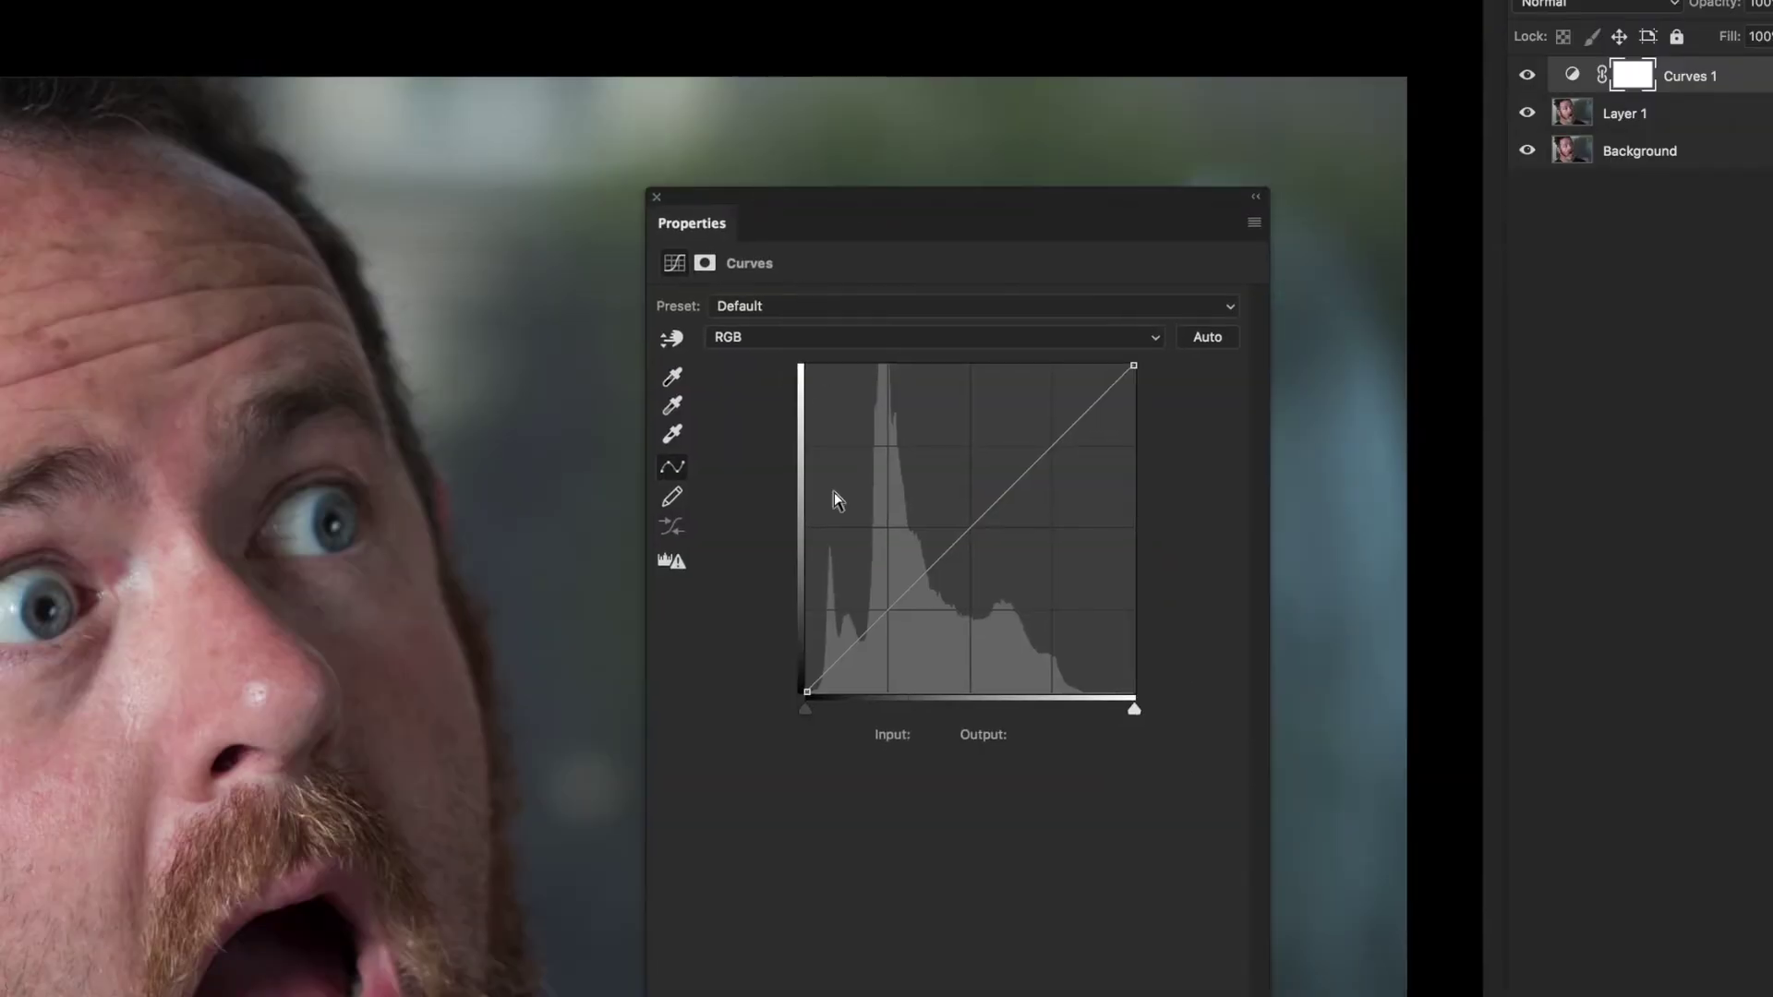
{"action": "left_click_drag", "start_coordinate": [970, 522], "coordinate": [978, 537]}
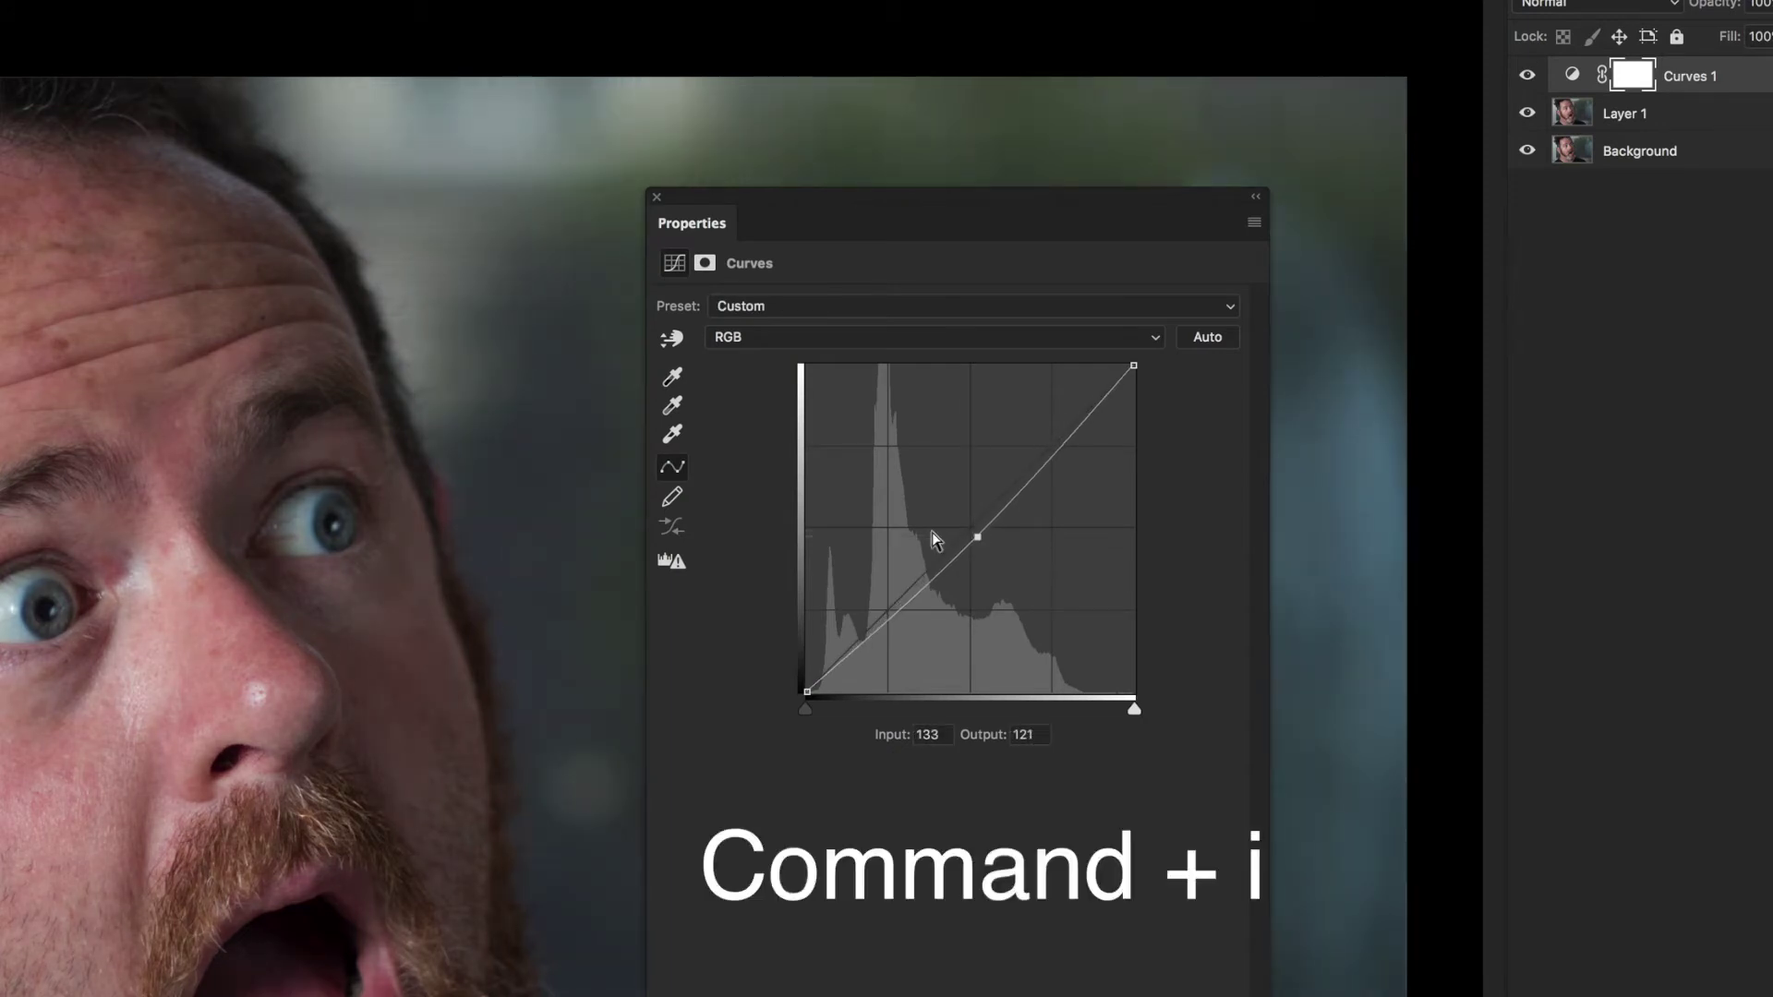
{"action": "left_click", "coordinate": [656, 197]}
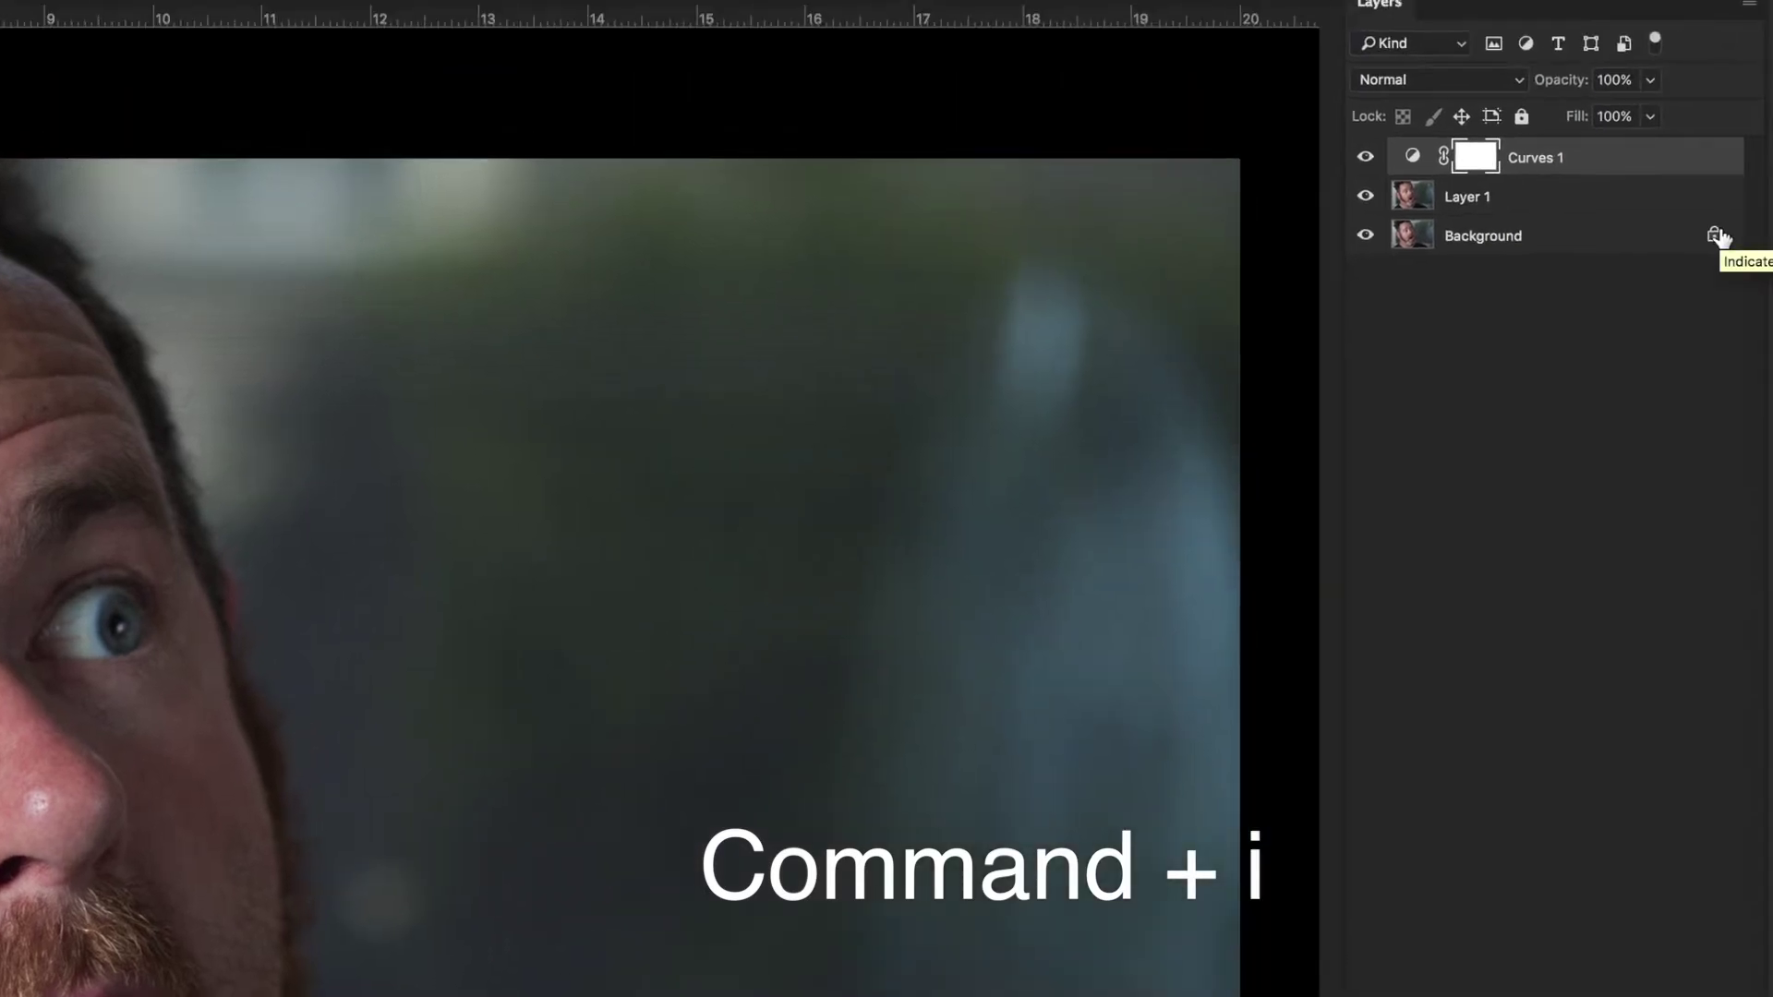
Step: Invert the darkening Curves layer's mask to black and rename the layer "burn"
{"action": "key", "text": "super+i"}
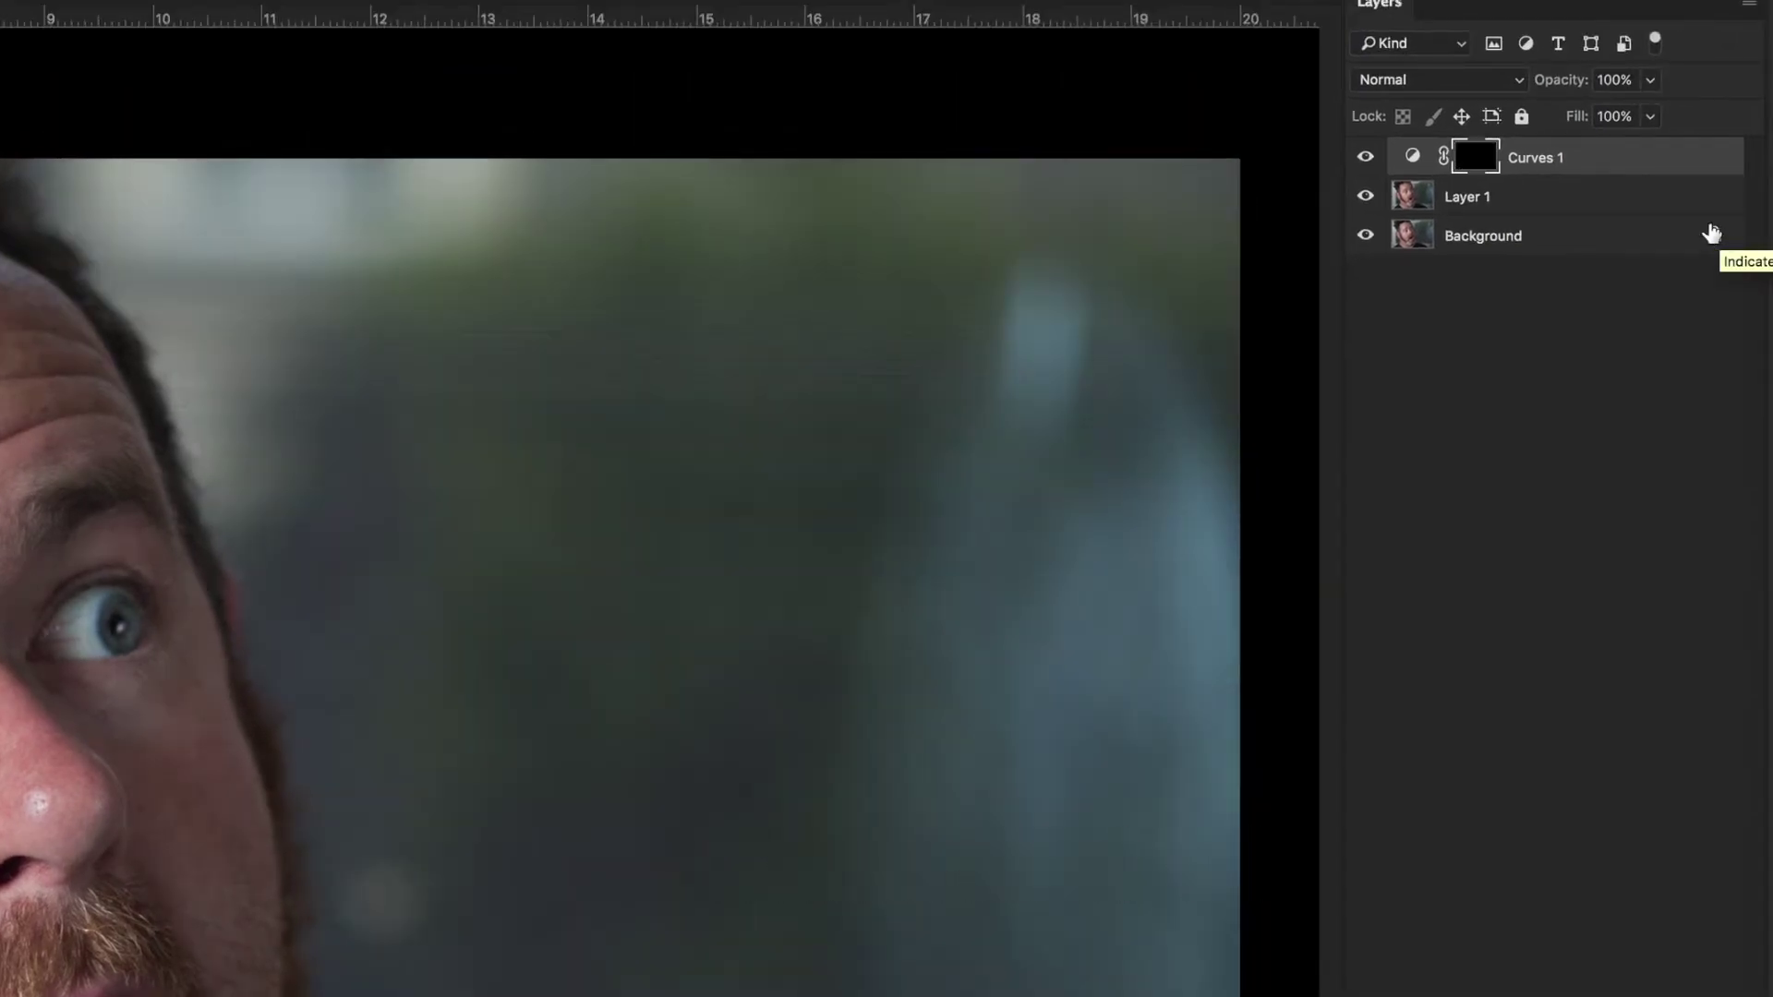
{"action": "double_click", "coordinate": [1524, 158]}
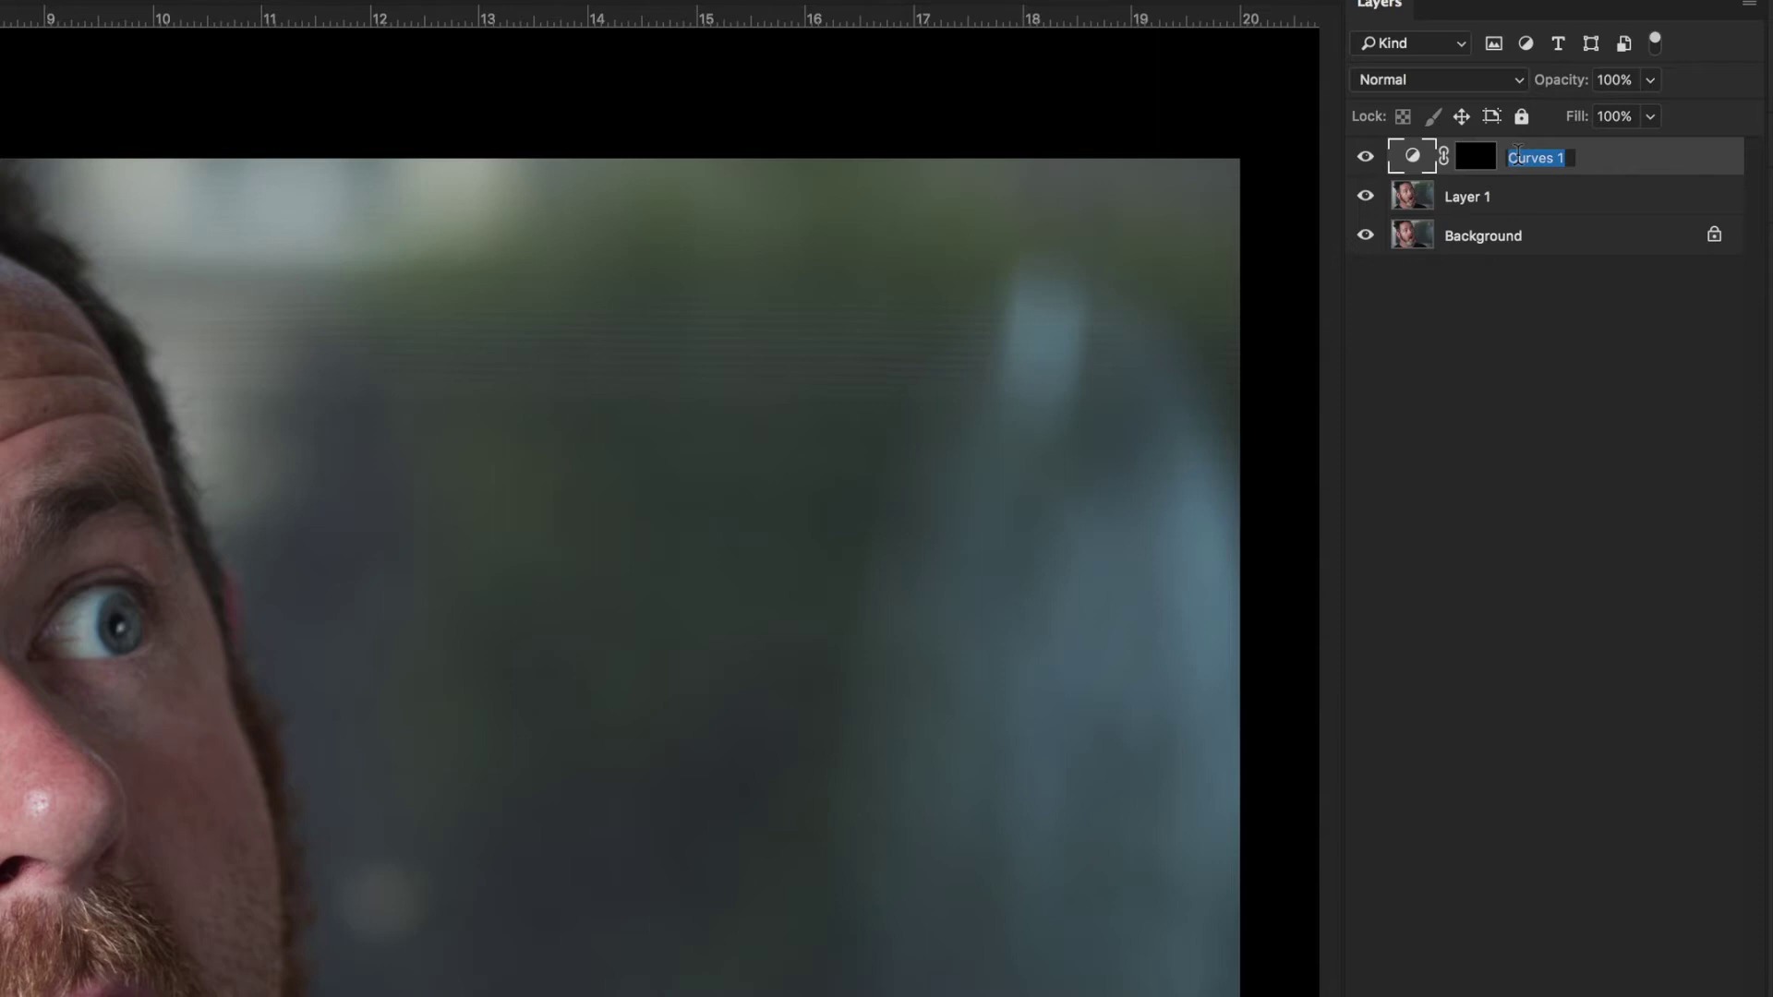
{"action": "type", "text": "burn"}
{"action": "key", "text": "Return"}
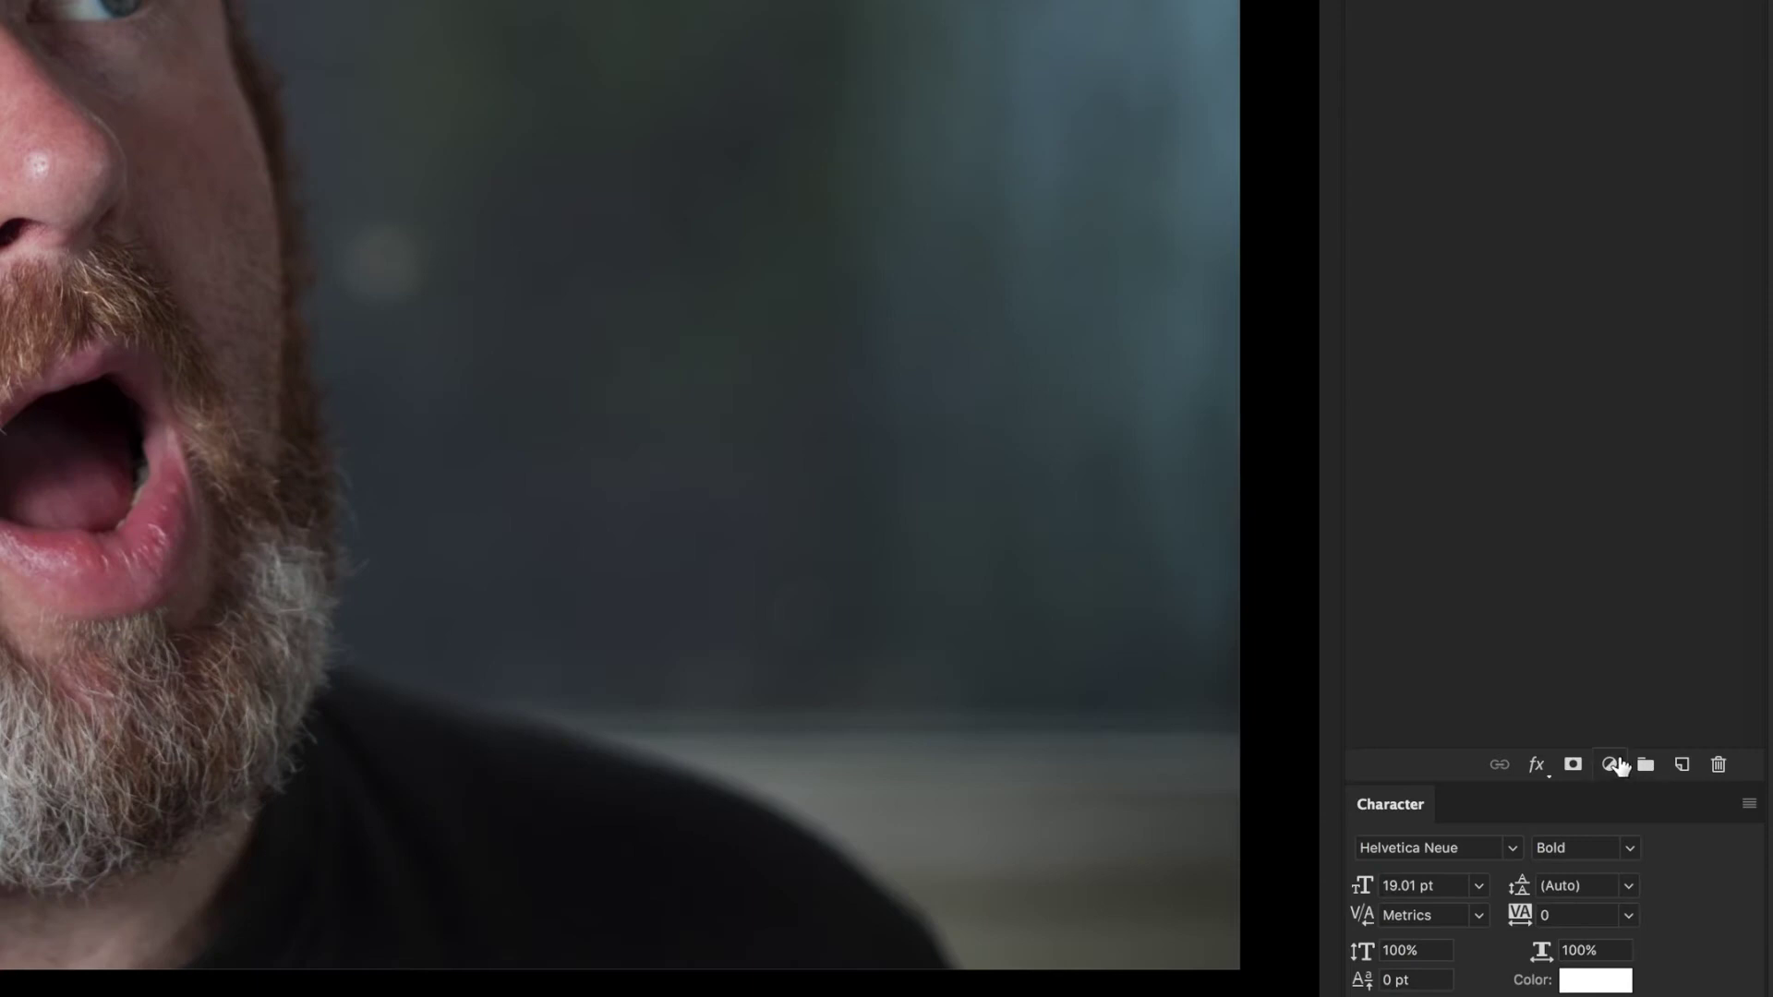
Step: Add a second Curves adjustment layer and brighten the midtones with a point at input 120, output 136
{"action": "left_click", "coordinate": [1609, 764]}
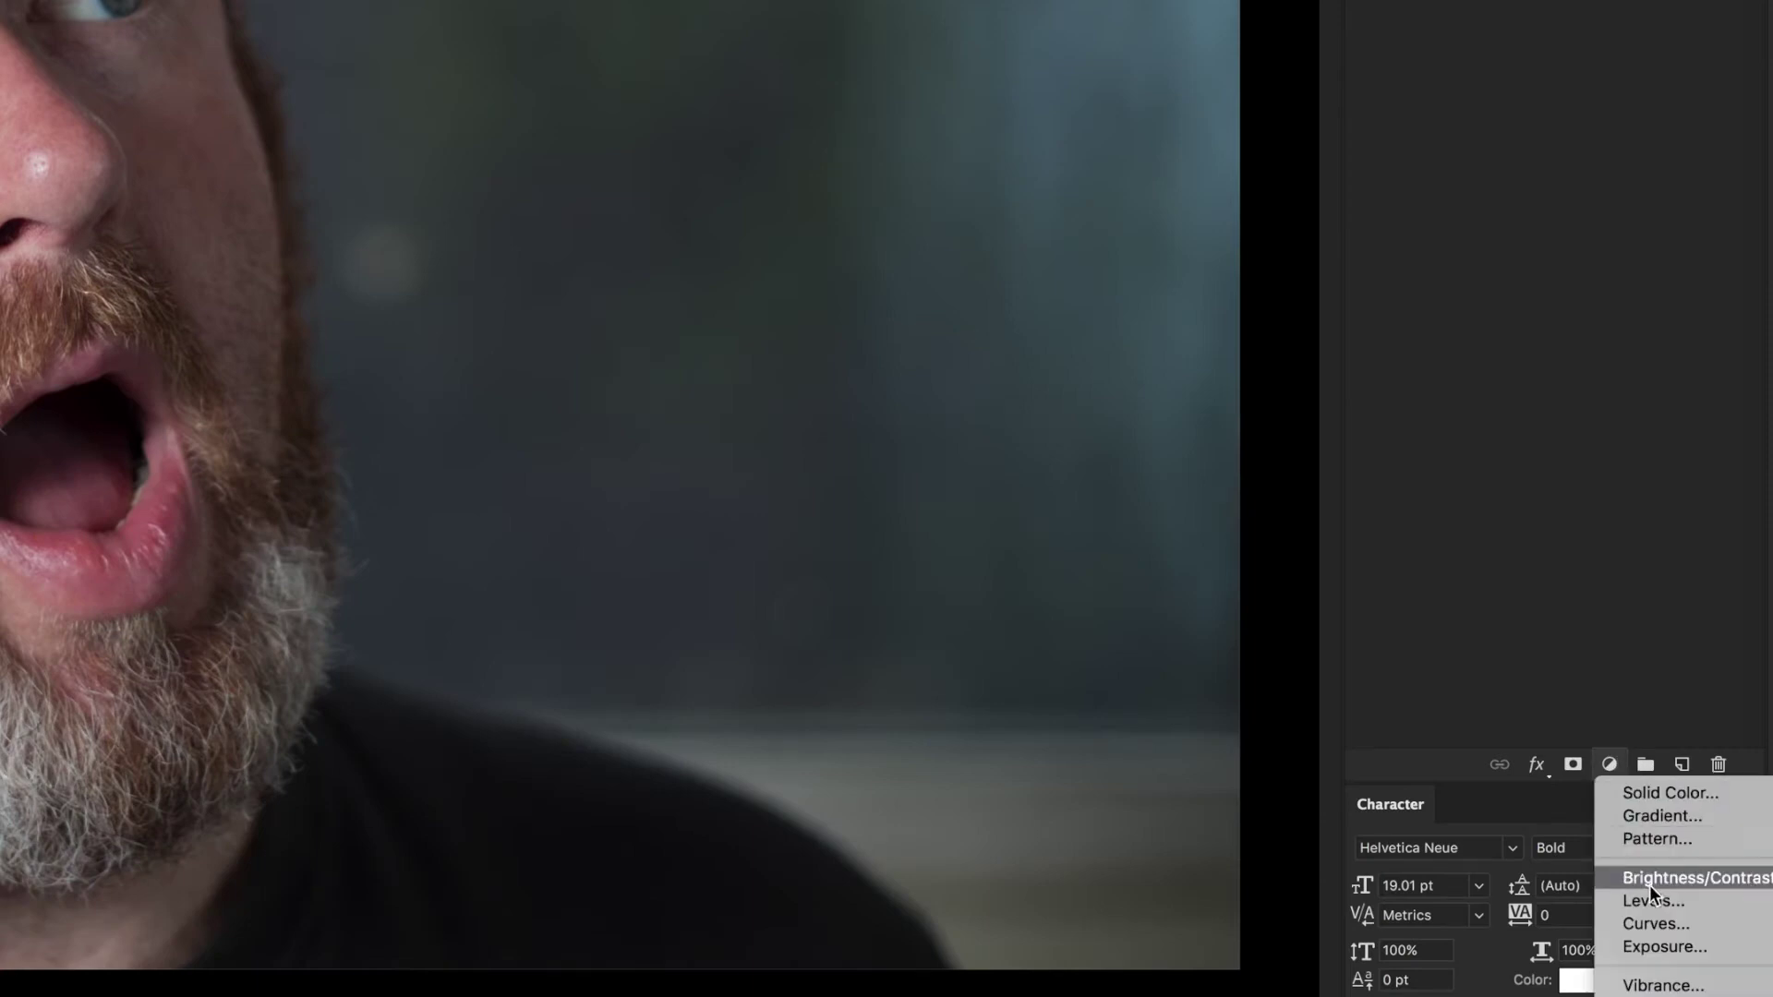
{"action": "left_click", "coordinate": [1653, 921]}
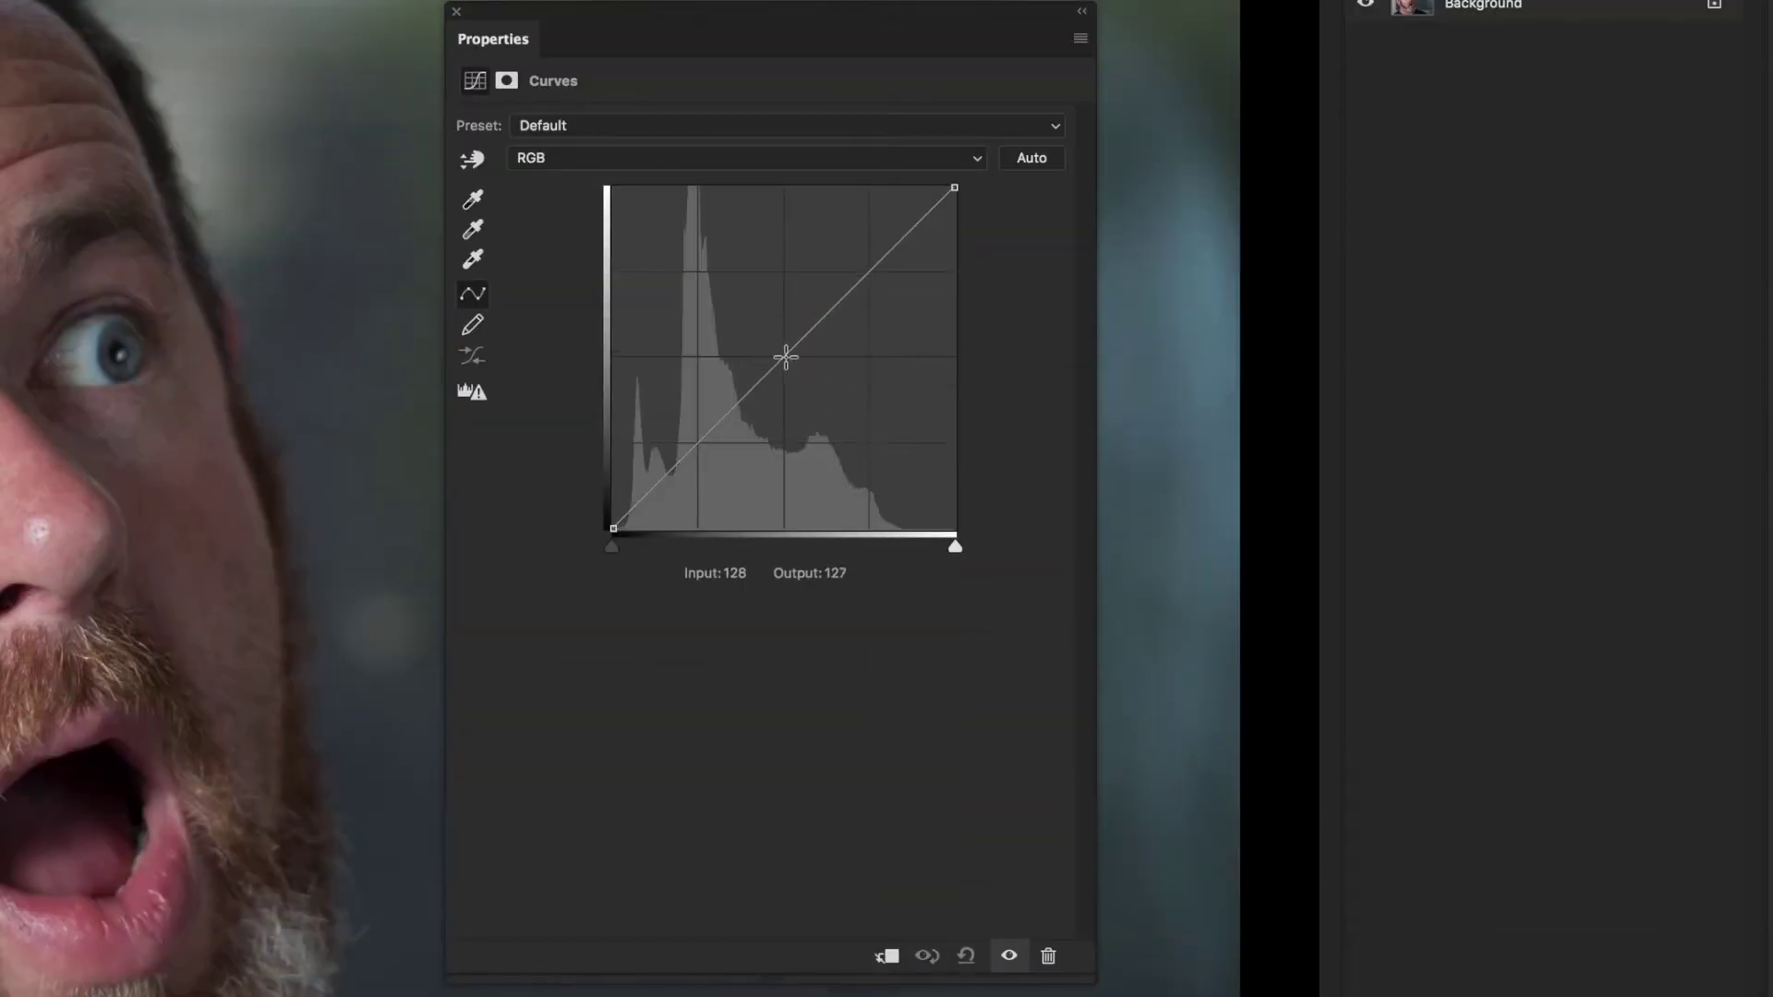
{"action": "left_click_drag", "start_coordinate": [785, 358], "coordinate": [775, 348]}
{"action": "key", "text": "super+i"}
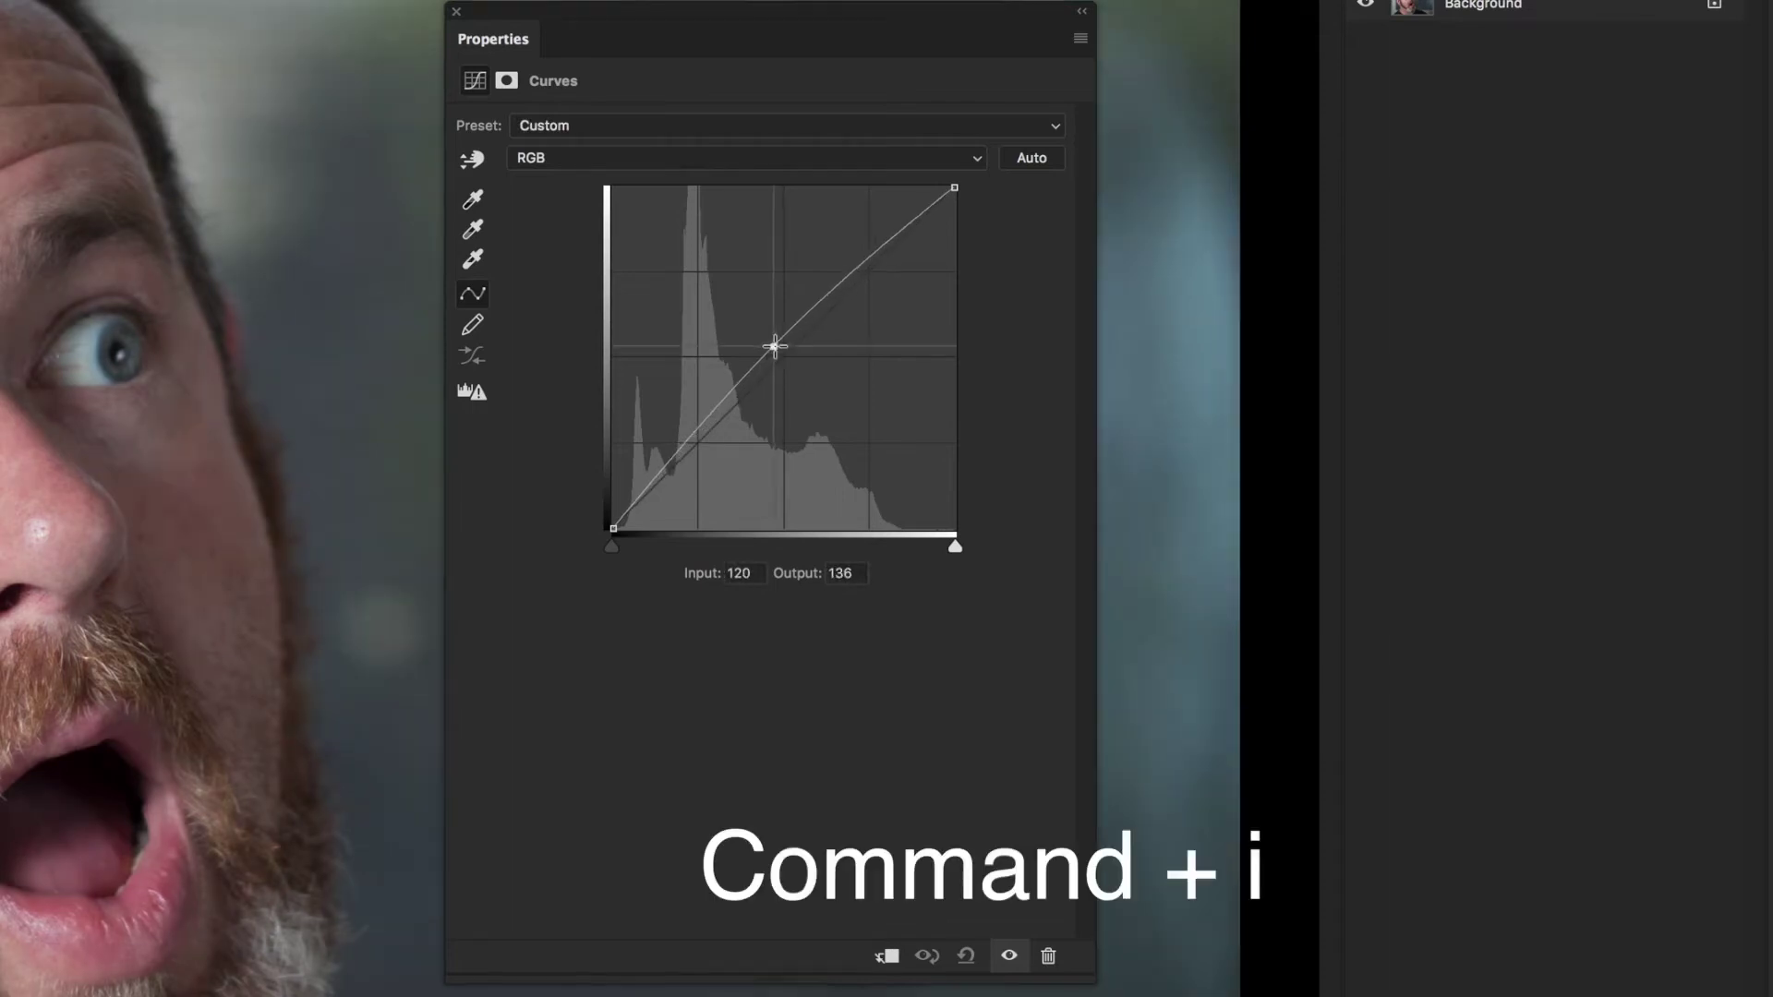
{"action": "left_click", "coordinate": [456, 11]}
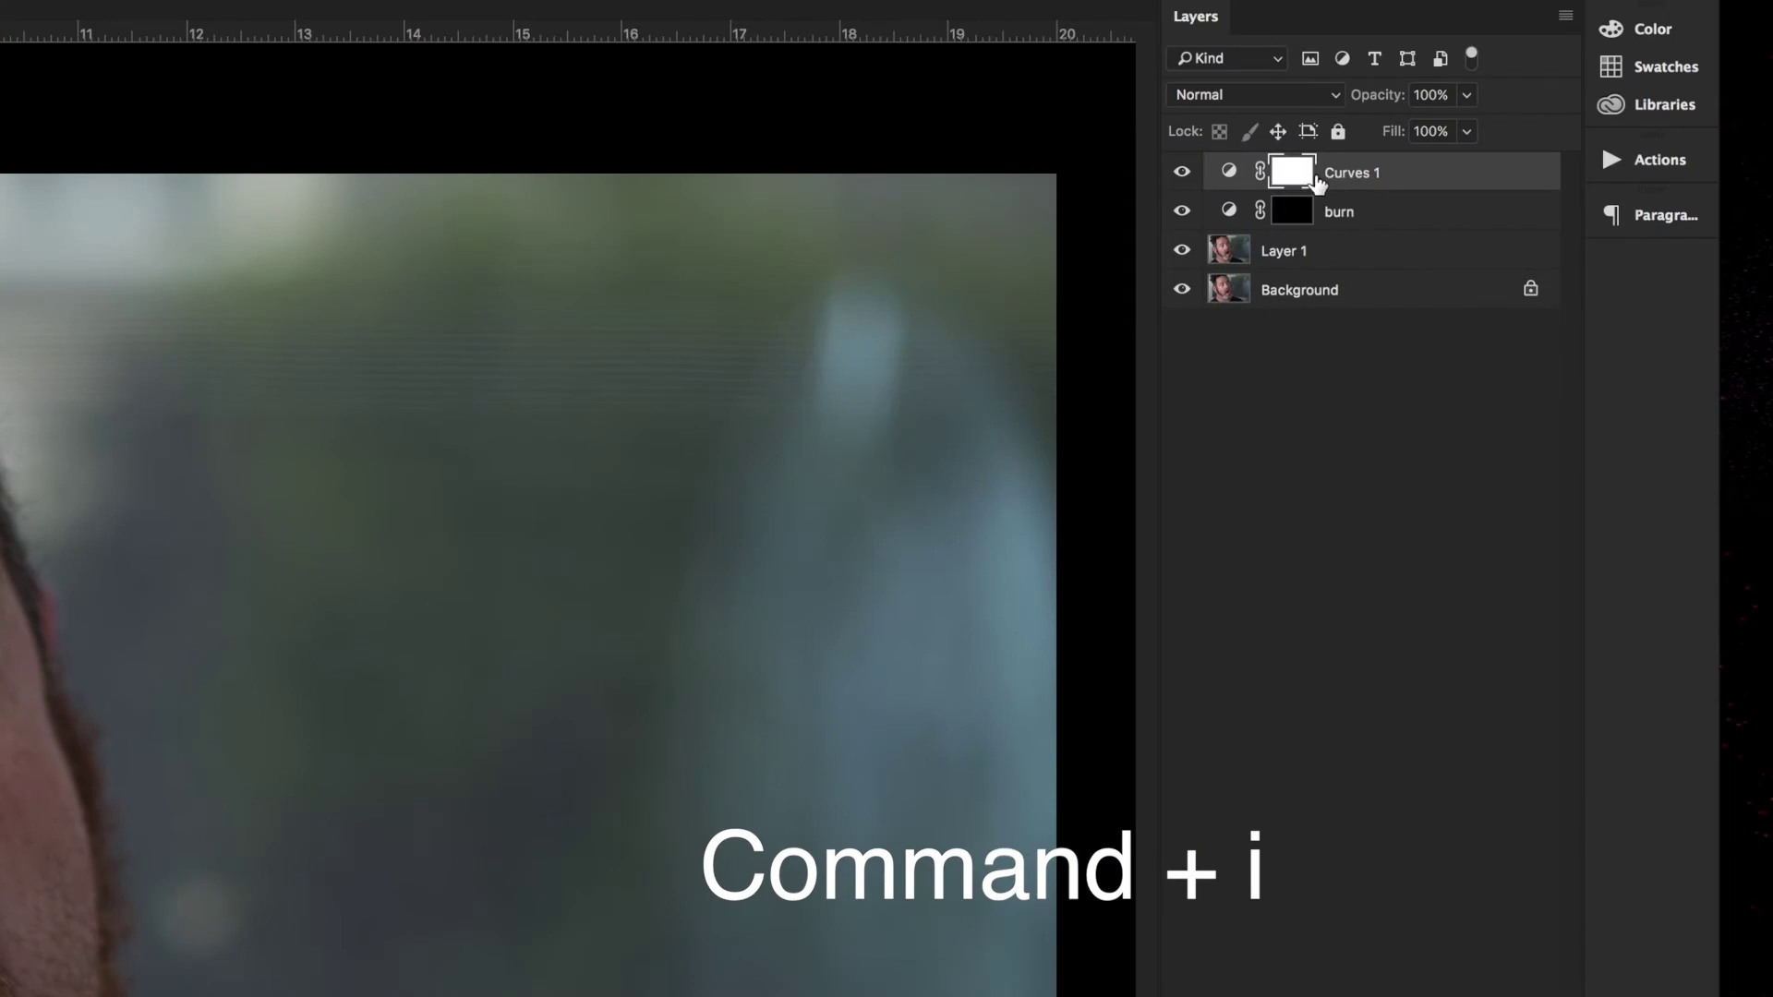
Step: Invert the brightening Curves layer's mask to black and rename the layer "dodge"
{"action": "key", "text": "super+i"}
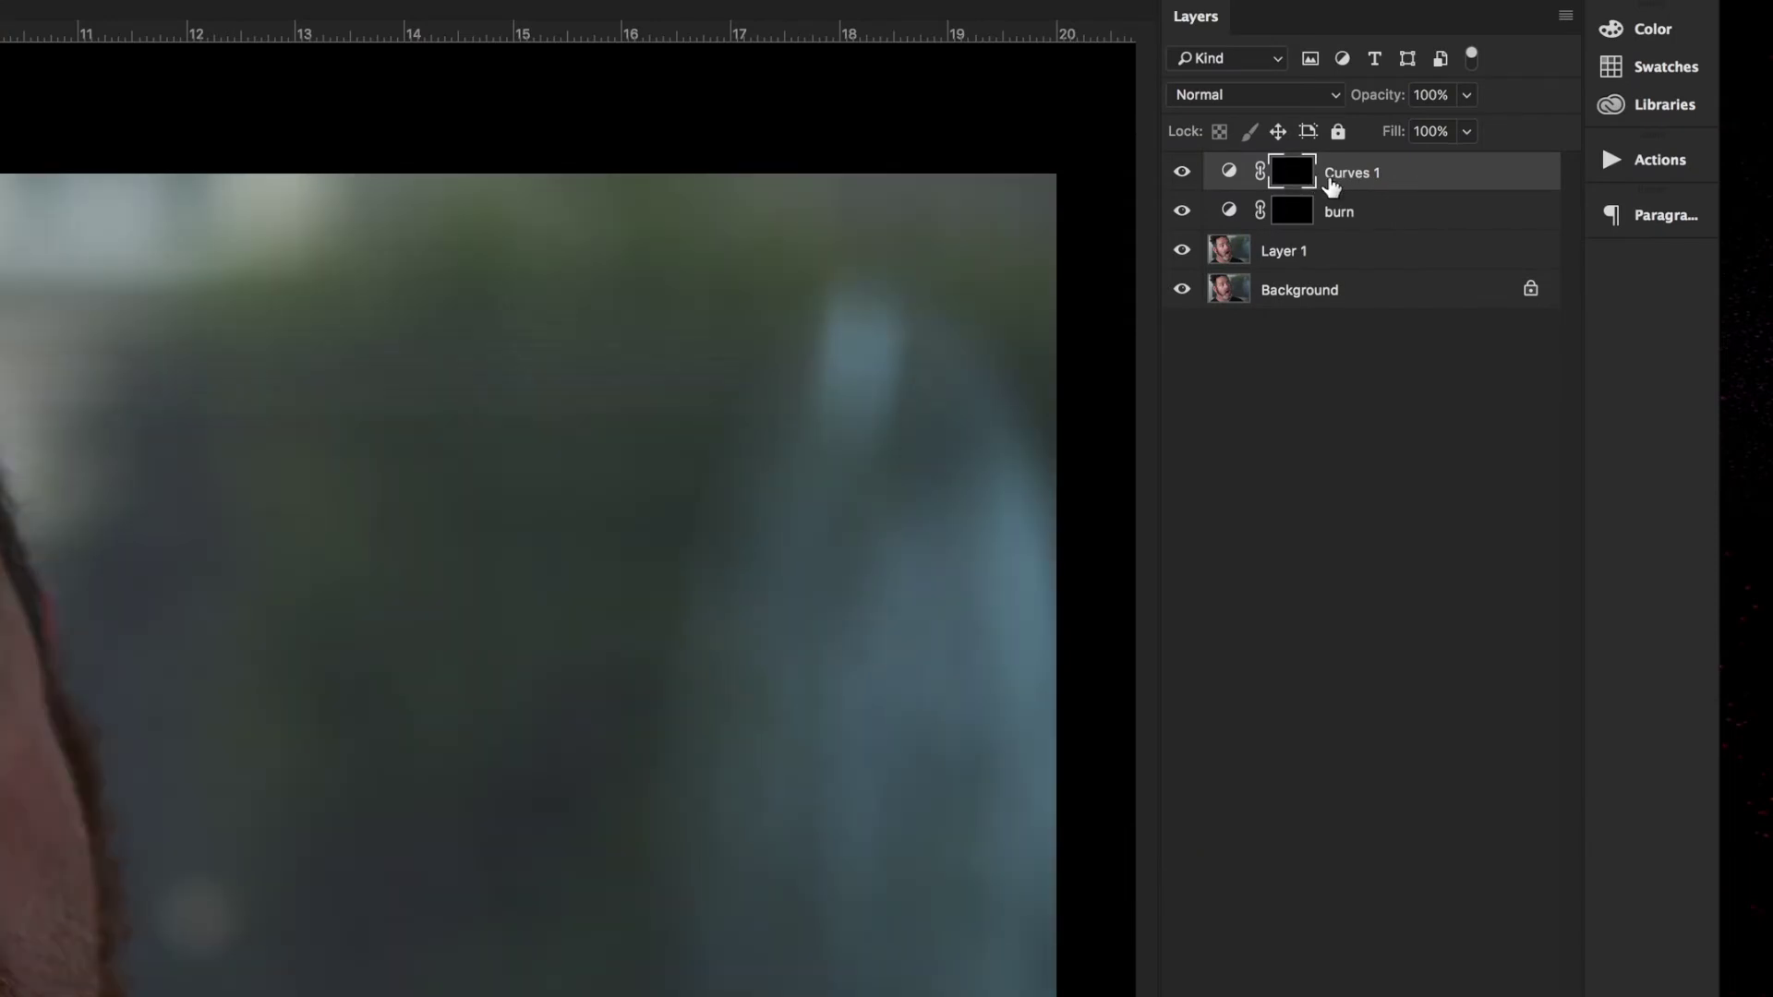
{"action": "left_click", "coordinate": [1333, 174]}
{"action": "double_click", "coordinate": [1333, 174]}
{"action": "type", "text": "dodge"}
{"action": "key", "text": "Return"}
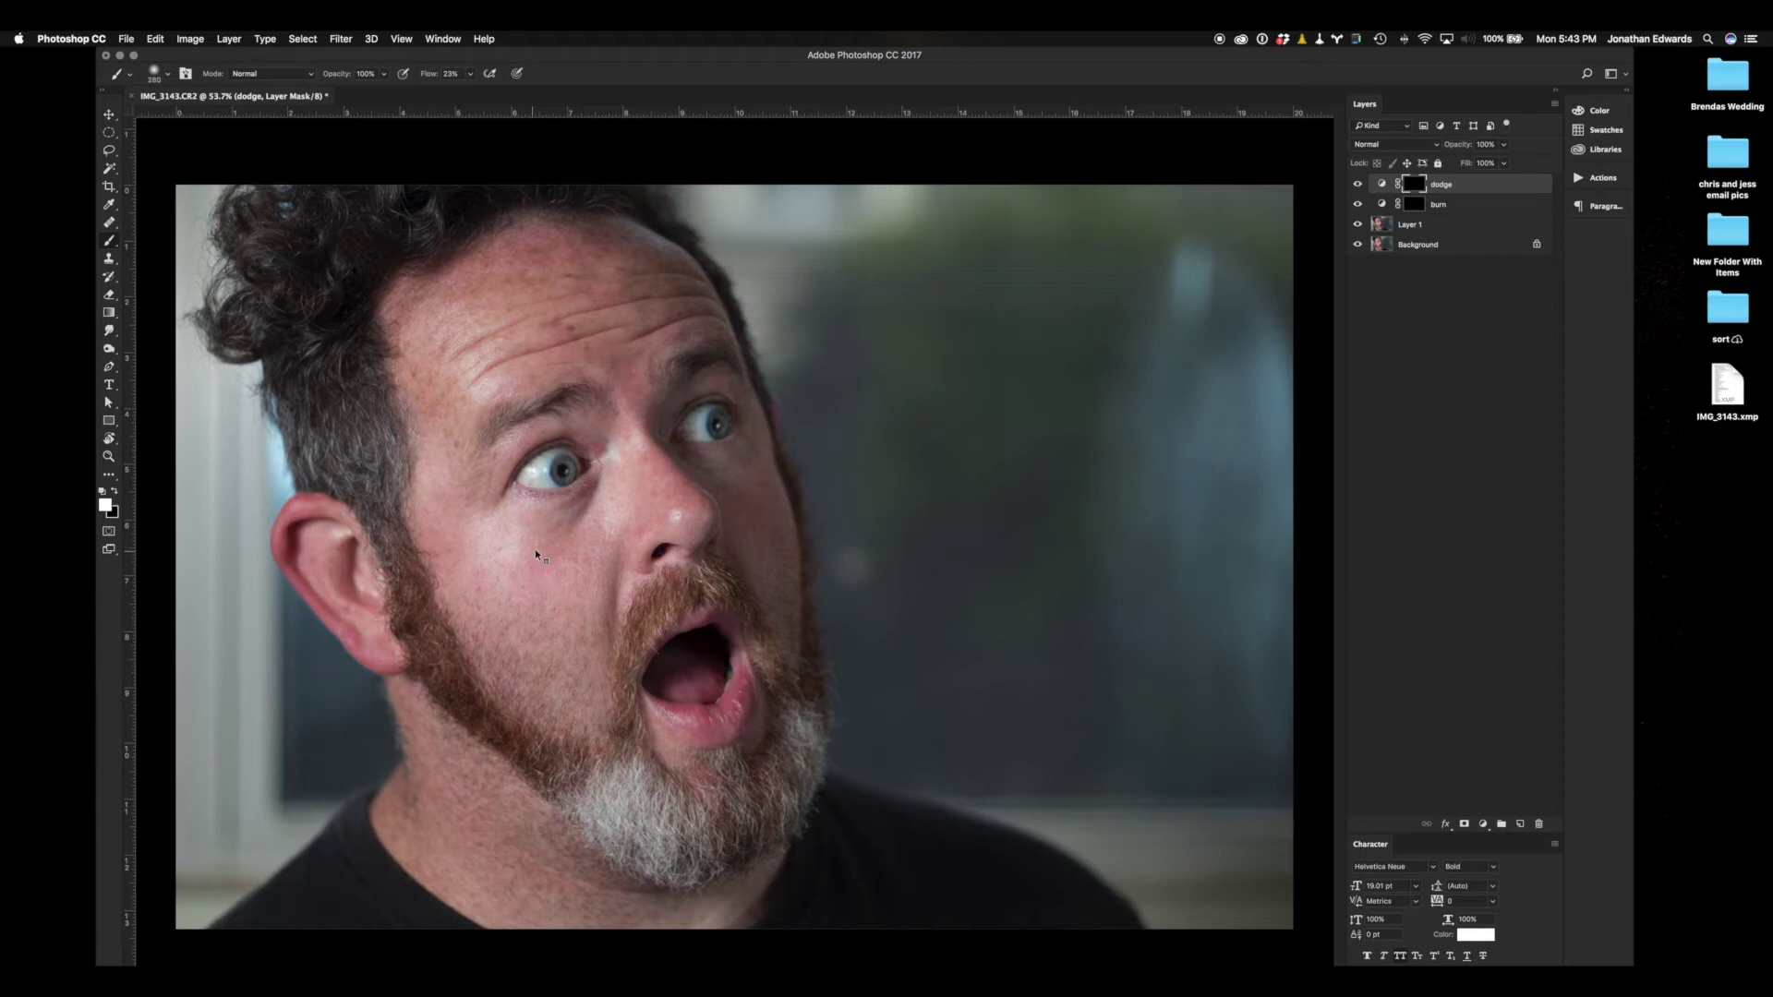
Step: Set the brush flow to 18% and paint white on the dodge mask over the nose, ear, eye areas and cheek
{"action": "left_click_drag", "start_coordinate": [435, 76], "coordinate": [431, 76]}
{"action": "left_click_drag", "start_coordinate": [617, 469], "coordinate": [615, 512]}
{"action": "left_click_drag", "start_coordinate": [644, 530], "coordinate": [660, 530]}
{"action": "left_click_drag", "start_coordinate": [299, 513], "coordinate": [327, 508]}
{"action": "left_click_drag", "start_coordinate": [543, 441], "coordinate": [567, 436]}
{"action": "right_click", "coordinate": [508, 577]}
{"action": "left_click_drag", "start_coordinate": [509, 587], "coordinate": [541, 587]}
{"action": "left_click_drag", "start_coordinate": [713, 462], "coordinate": [709, 463]}
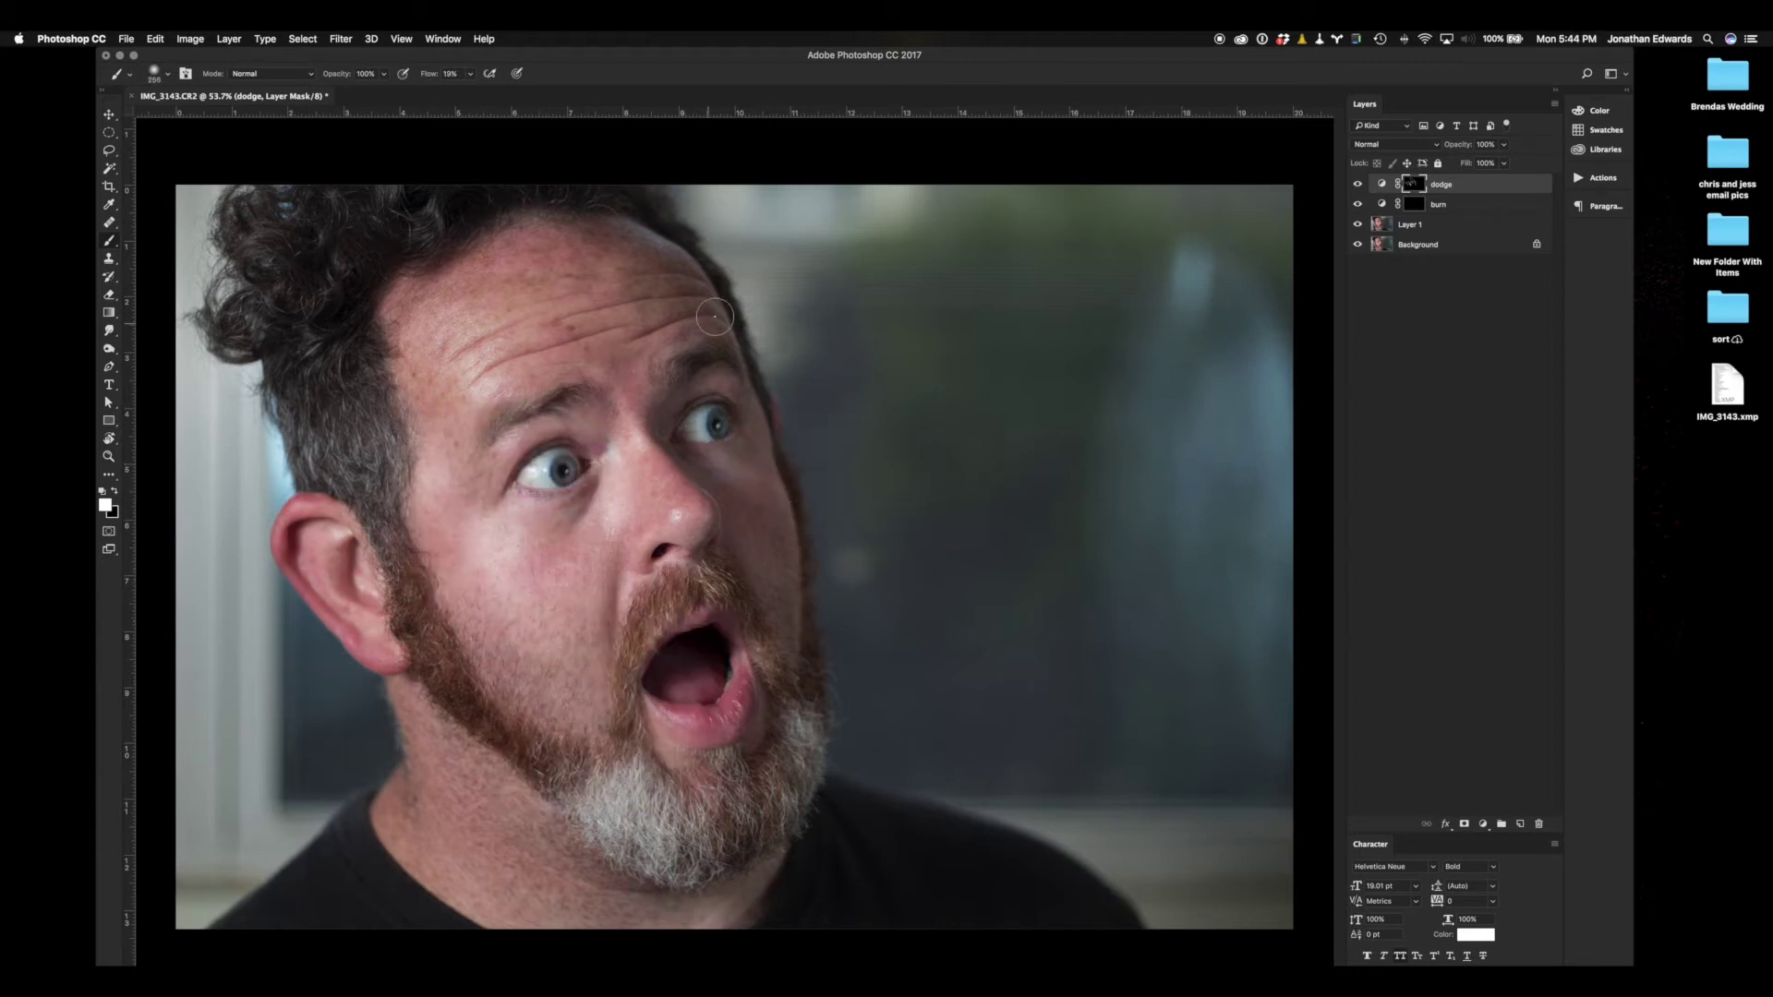
Step: Paint white on the burn mask over the temple, brow, sideburn and beard, resizing the brush to suit each area
{"action": "left_click", "coordinate": [1414, 204]}
{"action": "right_click", "coordinate": [448, 361]}
{"action": "left_click_drag", "start_coordinate": [439, 419], "coordinate": [450, 419]}
{"action": "left_click_drag", "start_coordinate": [708, 373], "coordinate": [699, 372]}
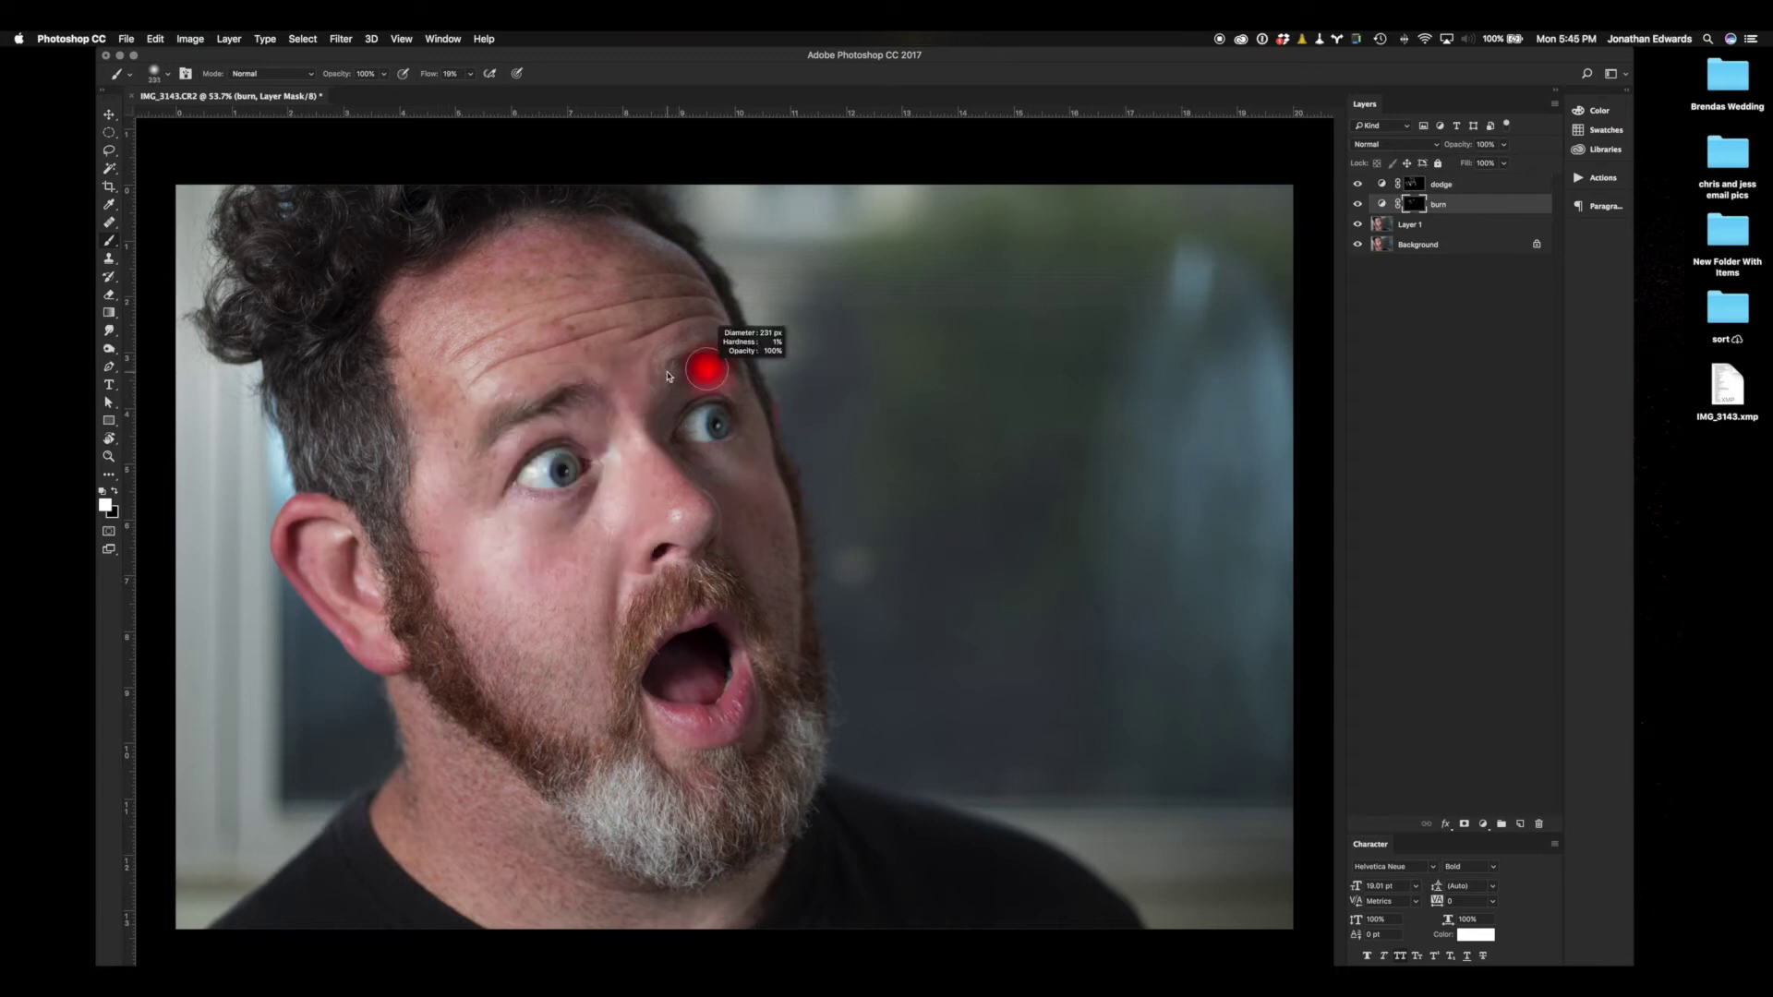
{"action": "right_click", "coordinate": [746, 518]}
{"action": "left_click_drag", "start_coordinate": [533, 757], "coordinate": [545, 757]}
{"action": "left_click_drag", "start_coordinate": [404, 565], "coordinate": [412, 588]}
{"action": "mouse_move", "coordinate": [681, 785]}
{"action": "left_mouse_down"}
{"action": "mouse_move", "coordinate": [692, 857]}
{"action": "mouse_move", "coordinate": [628, 877]}
{"action": "left_mouse_up"}
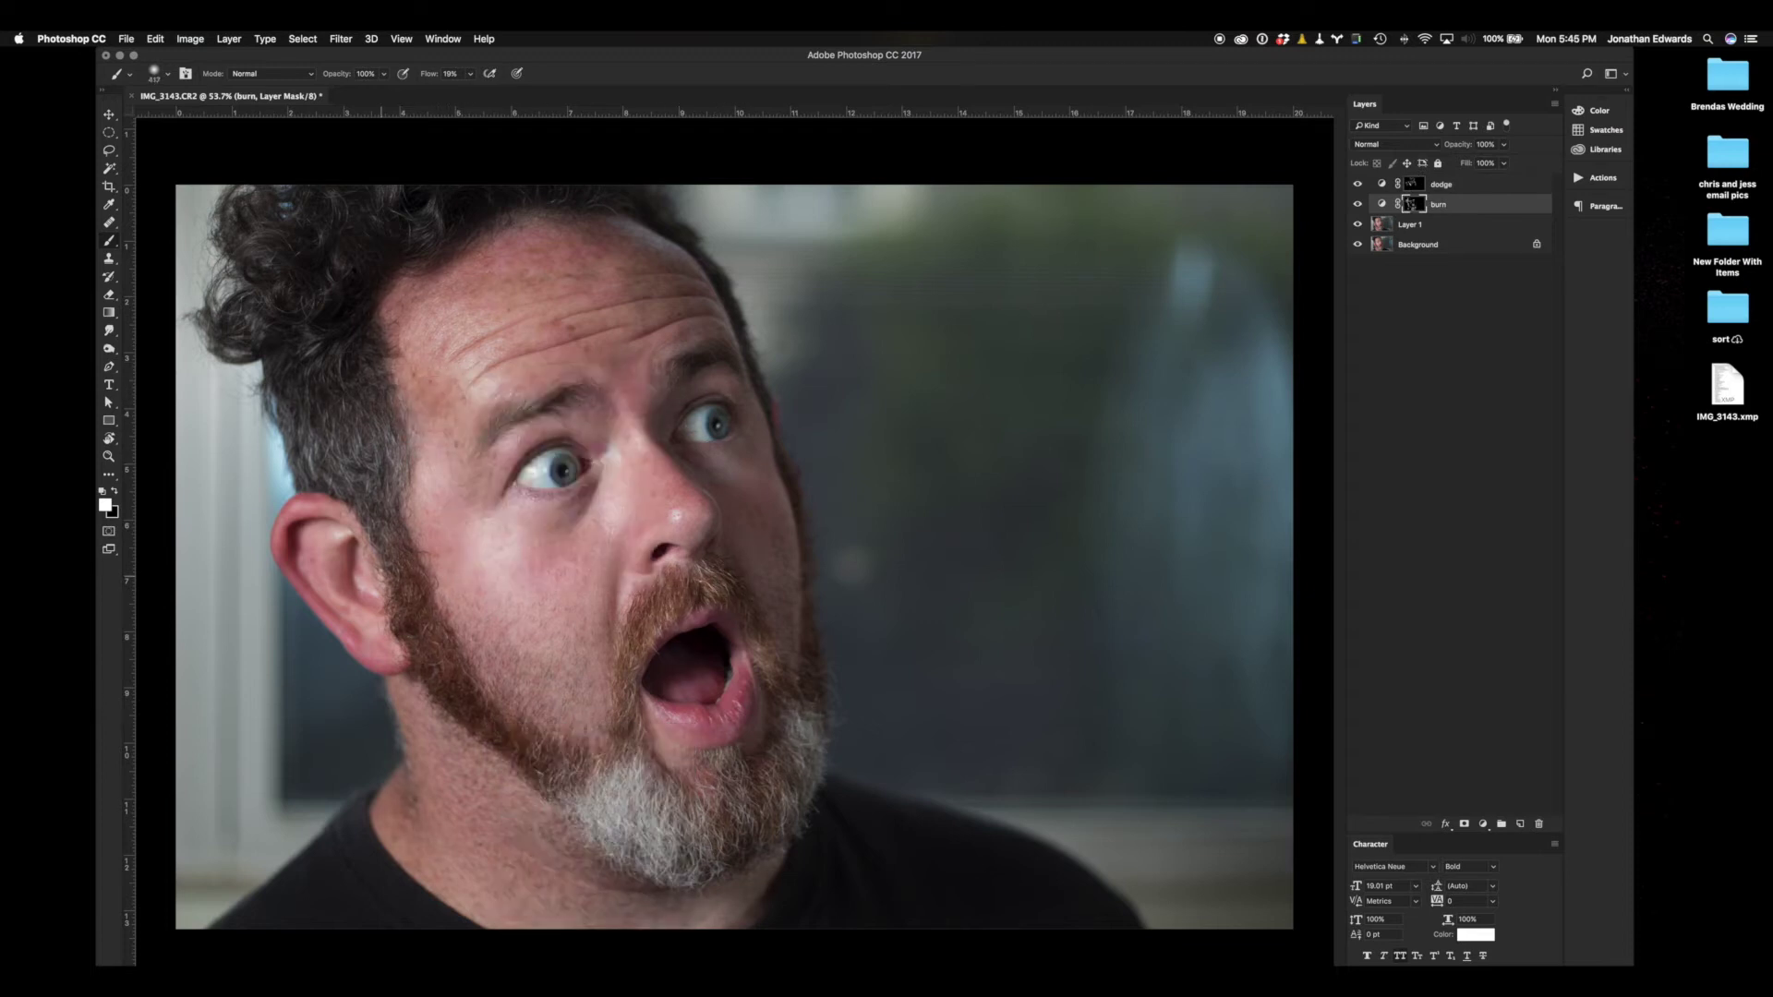
Step: Paint white on the dodge mask over the eye to brighten it
{"action": "scroll", "coordinate": [440, 386], "scroll_direction": "up", "scroll_amount": 10}
{"action": "left_click_drag", "start_coordinate": [756, 626], "coordinate": [715, 624]}
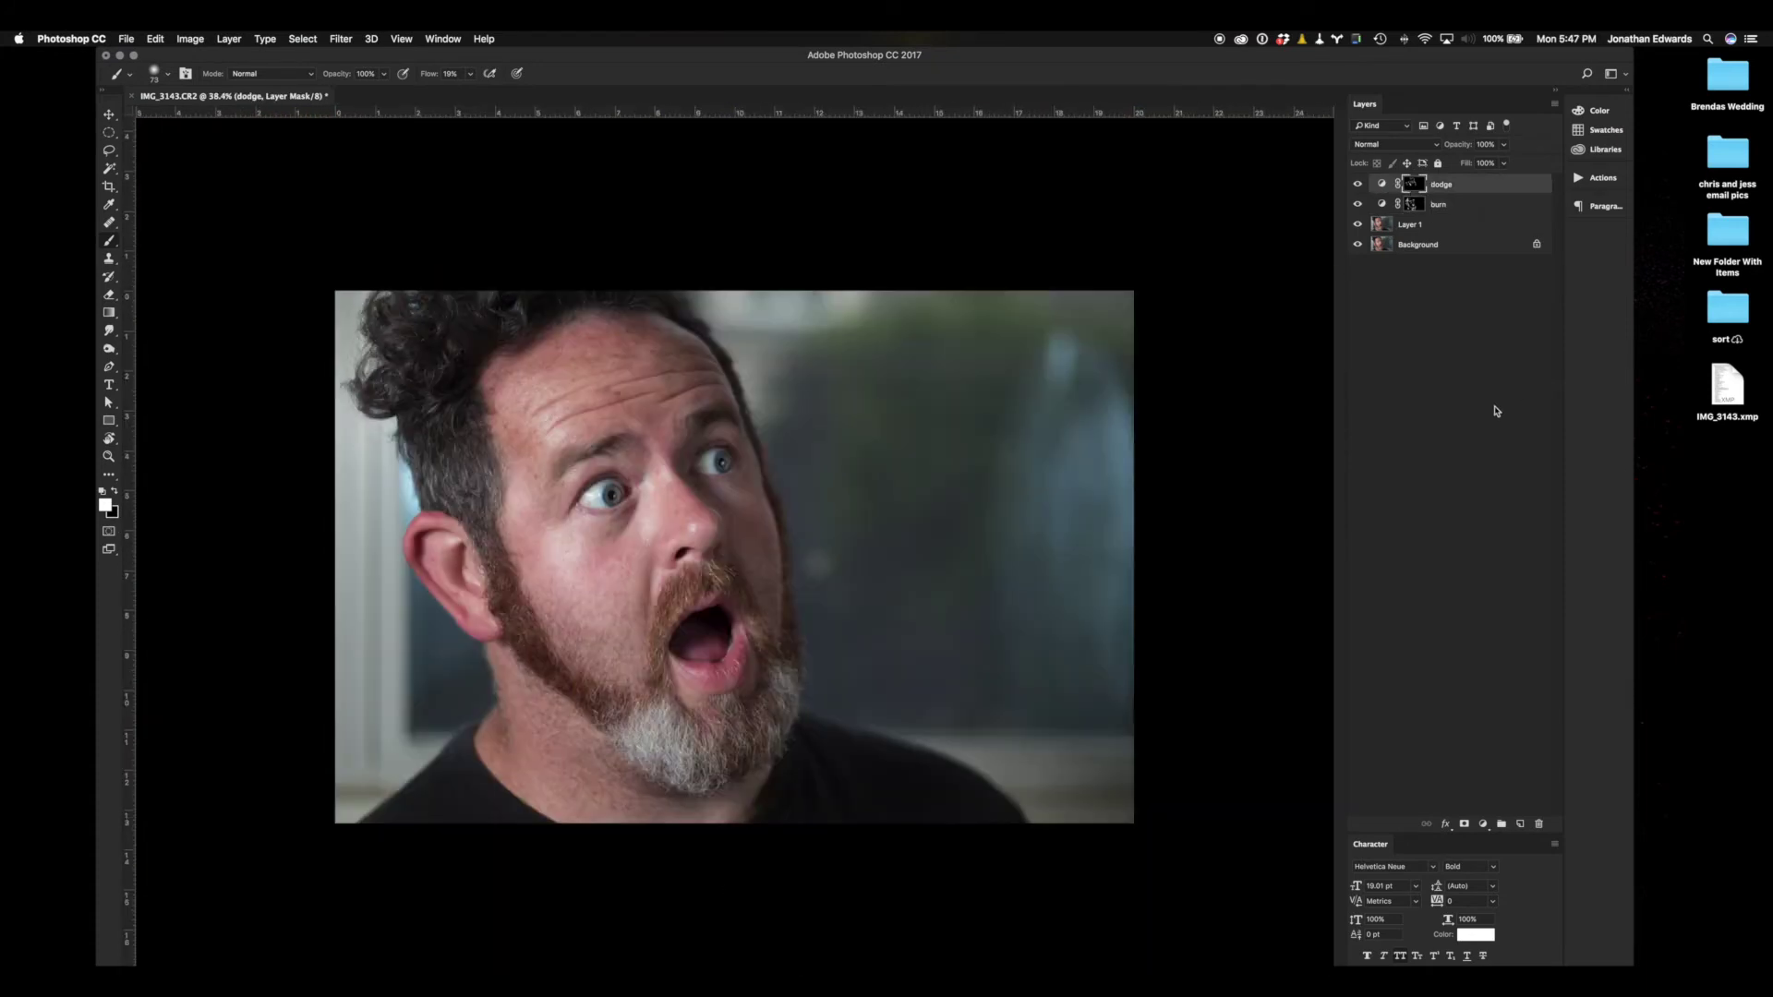
Step: Stamp all visible layers into a new layer above dodge and duplicate that merged layer twice
{"action": "key", "text": "super+alt+shift+e"}
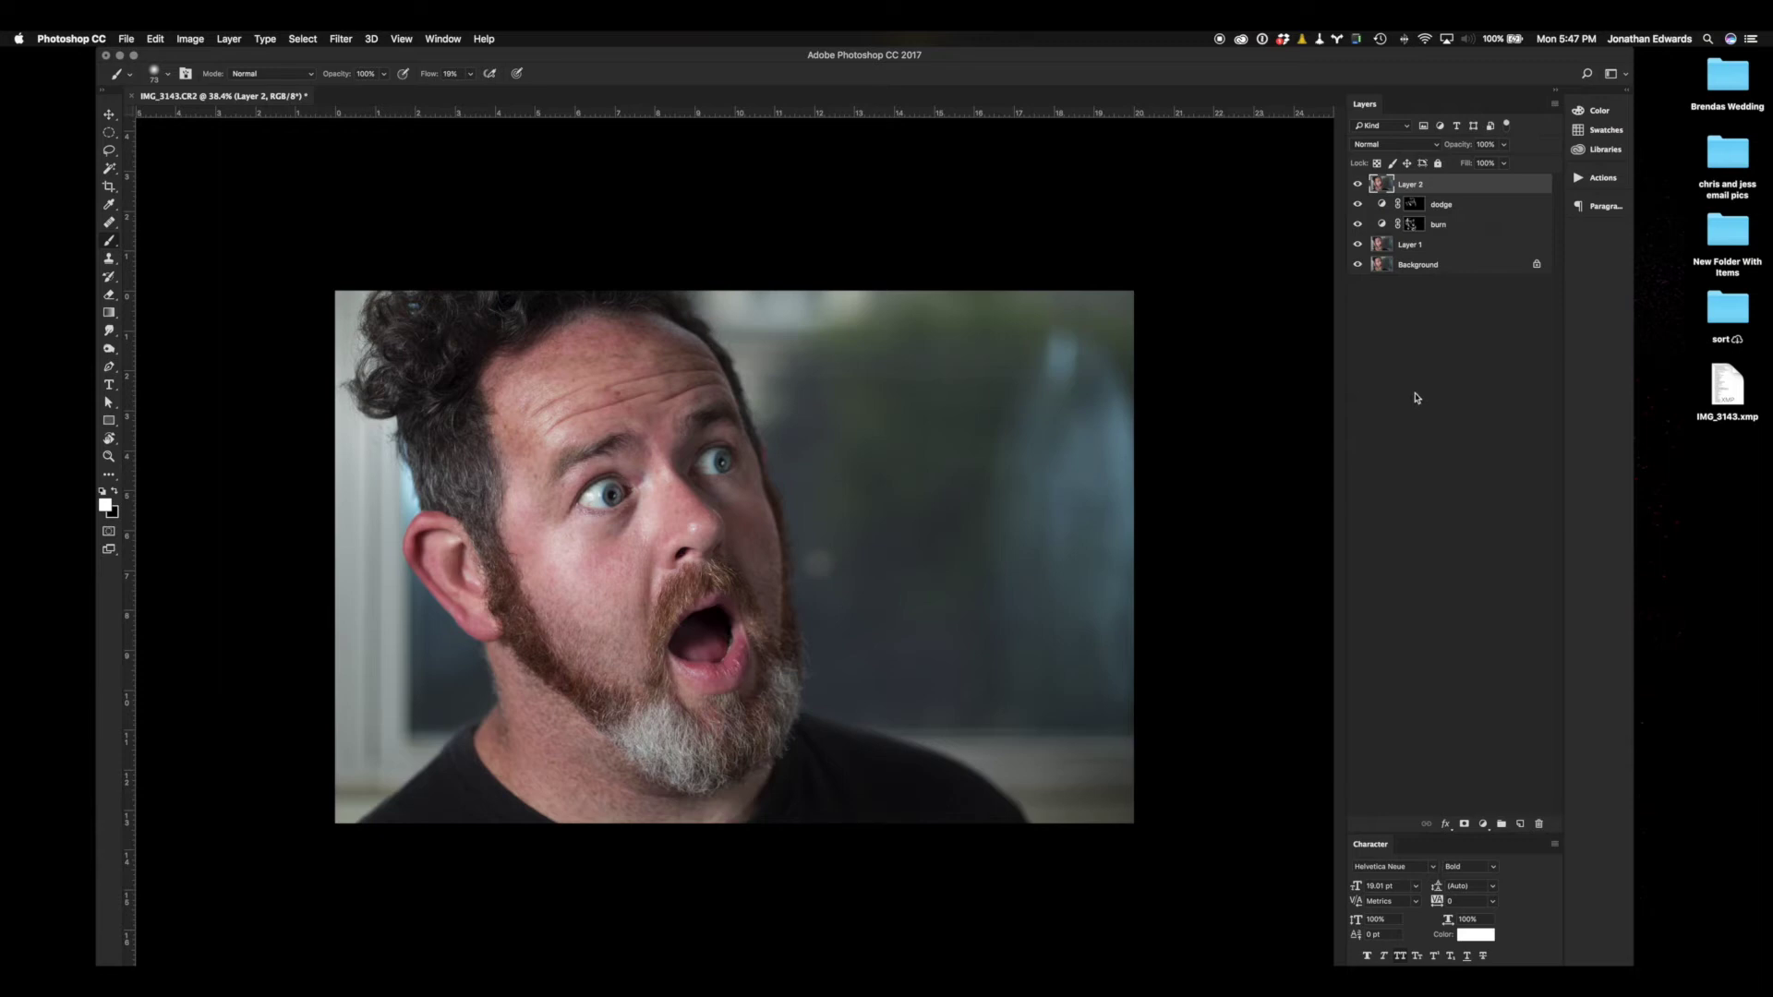
{"action": "key", "text": "super+j"}
{"action": "key", "text": "super+j"}
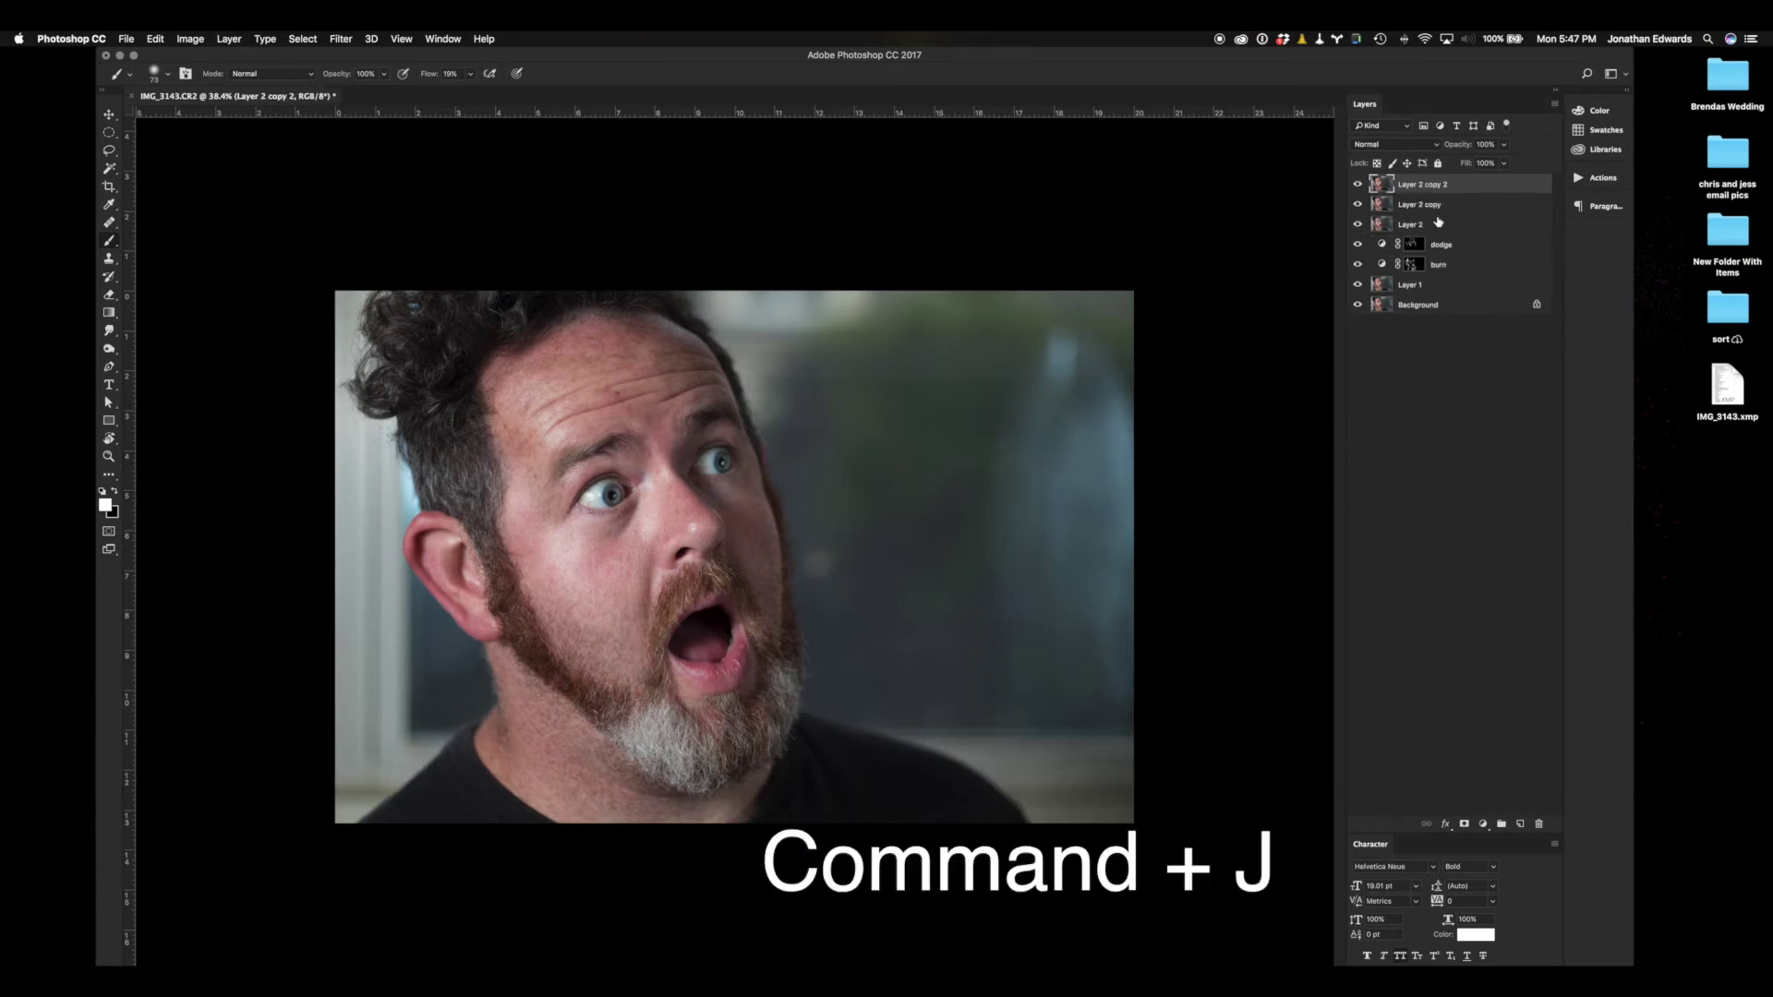
Step: Rename the lower duplicate of the merged layer "blur" and the upper duplicate "sharp"
{"action": "double_click", "coordinate": [1420, 204]}
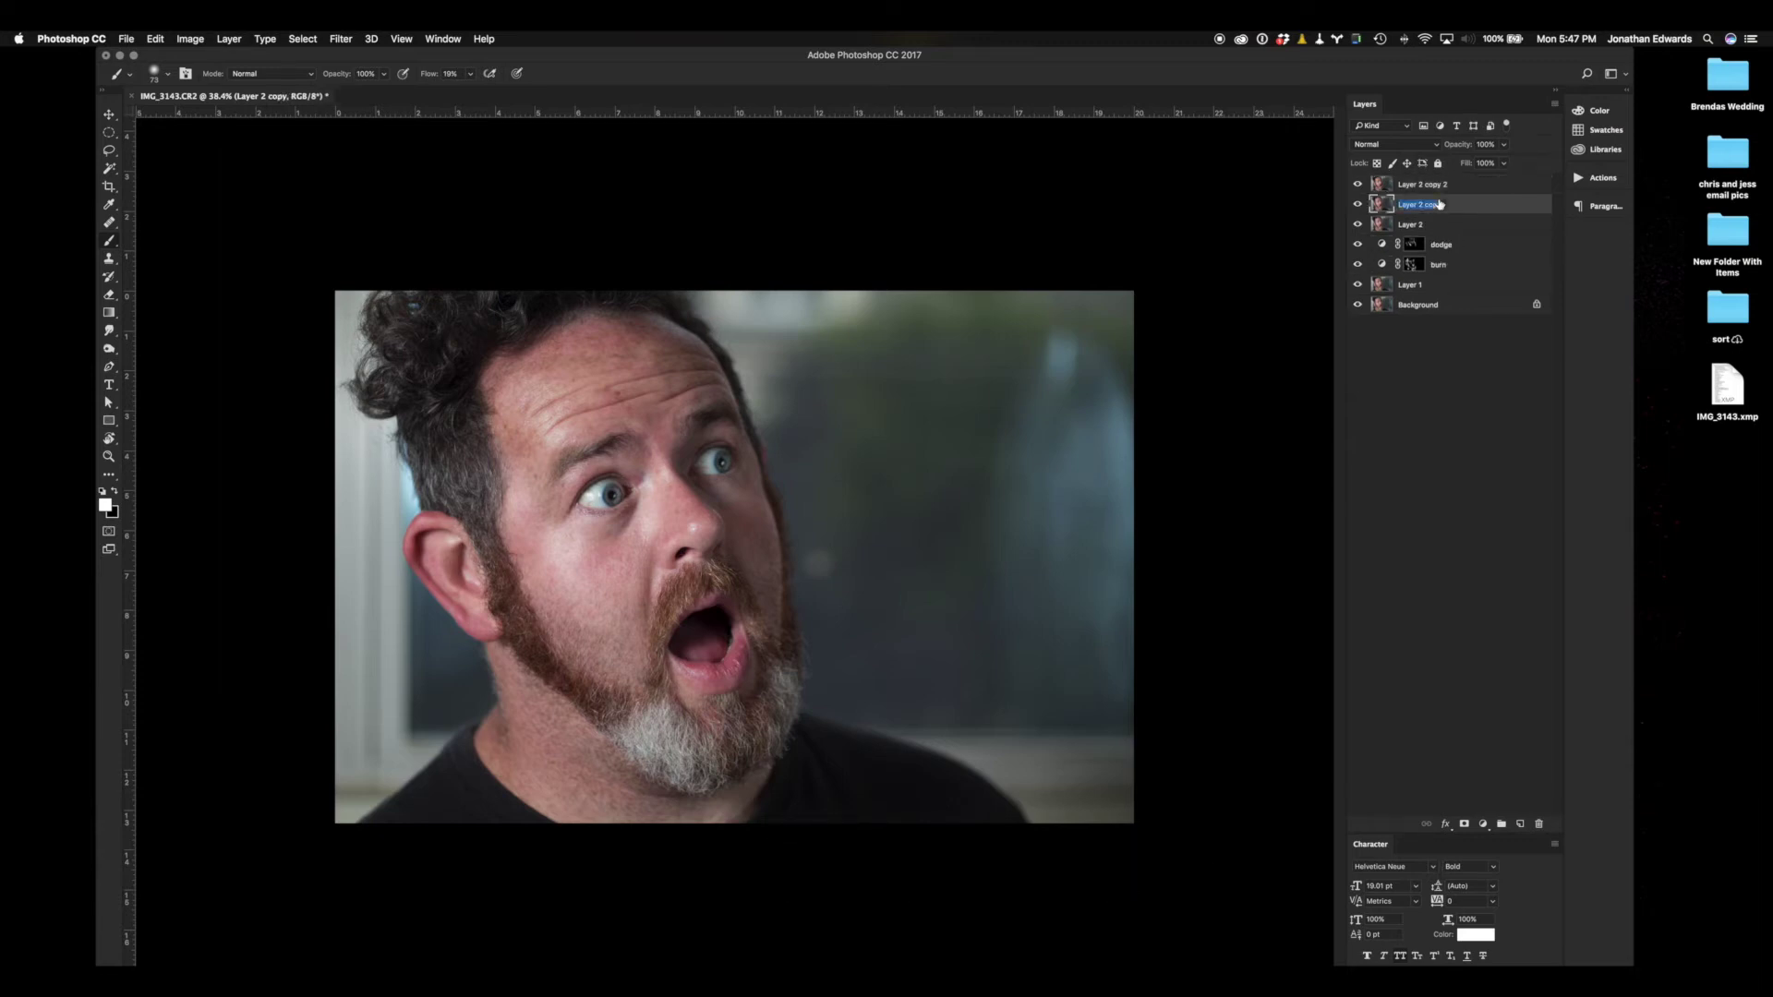
{"action": "type", "text": "blur"}
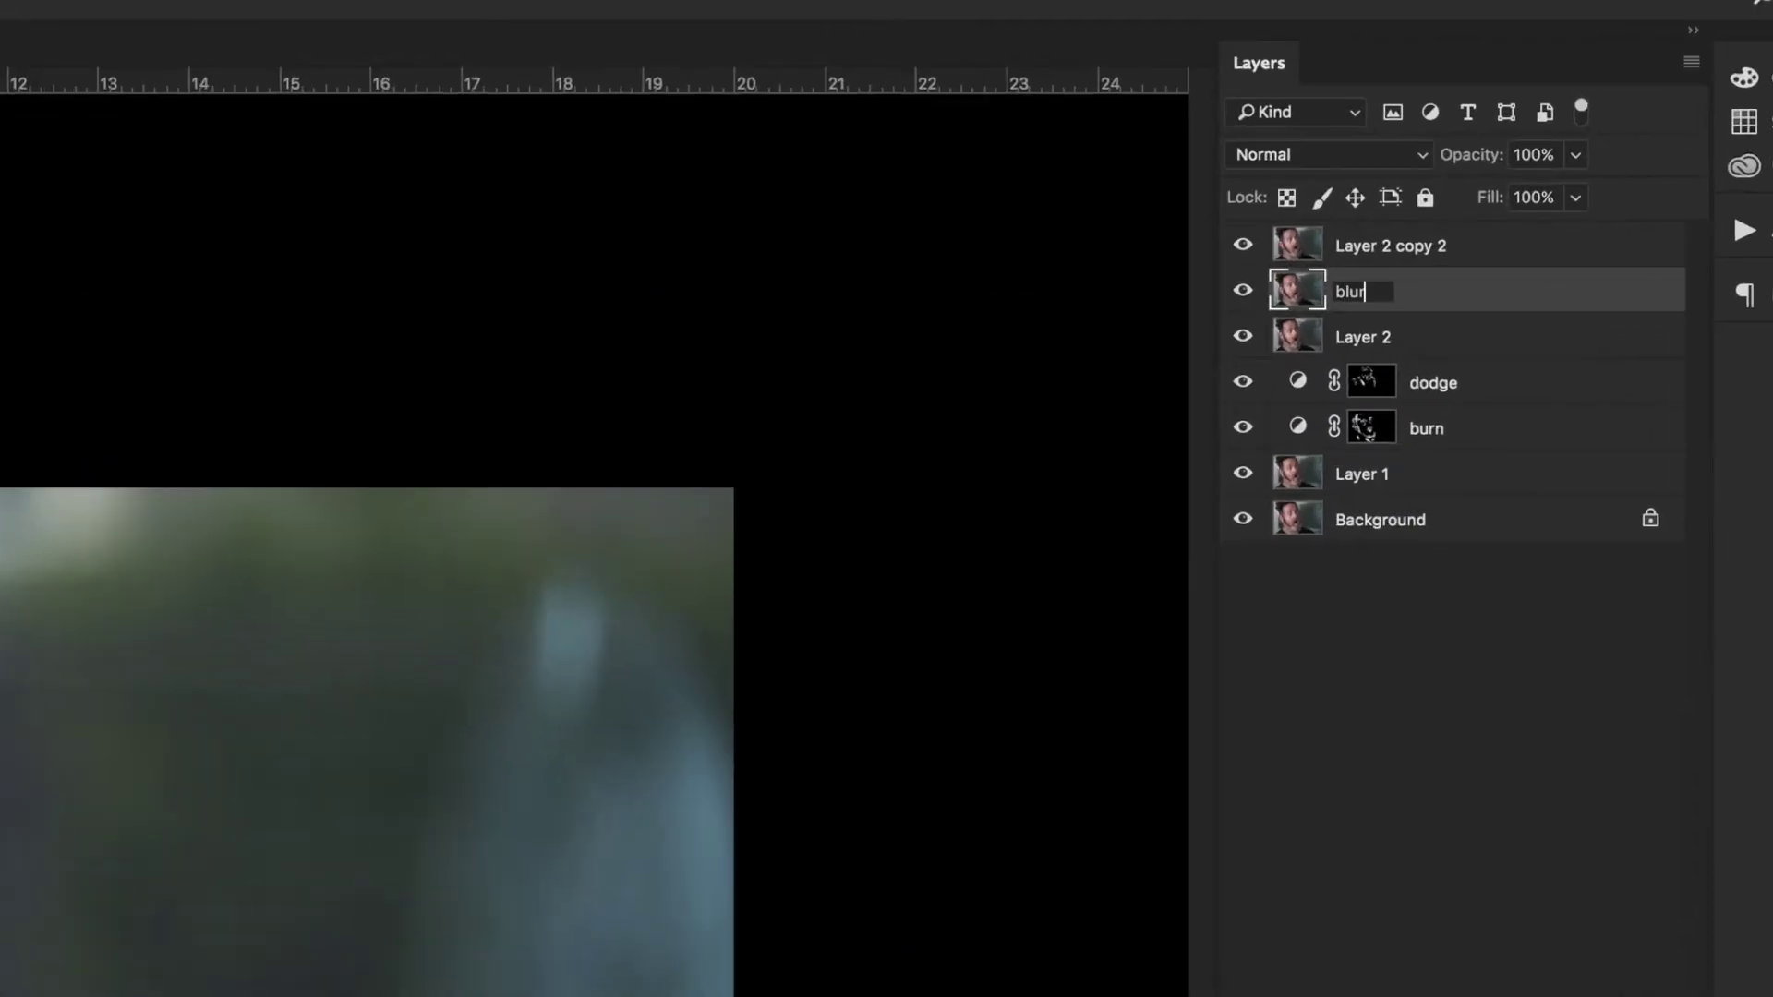
{"action": "double_click", "coordinate": [1390, 244]}
{"action": "type", "text": "sharp"}
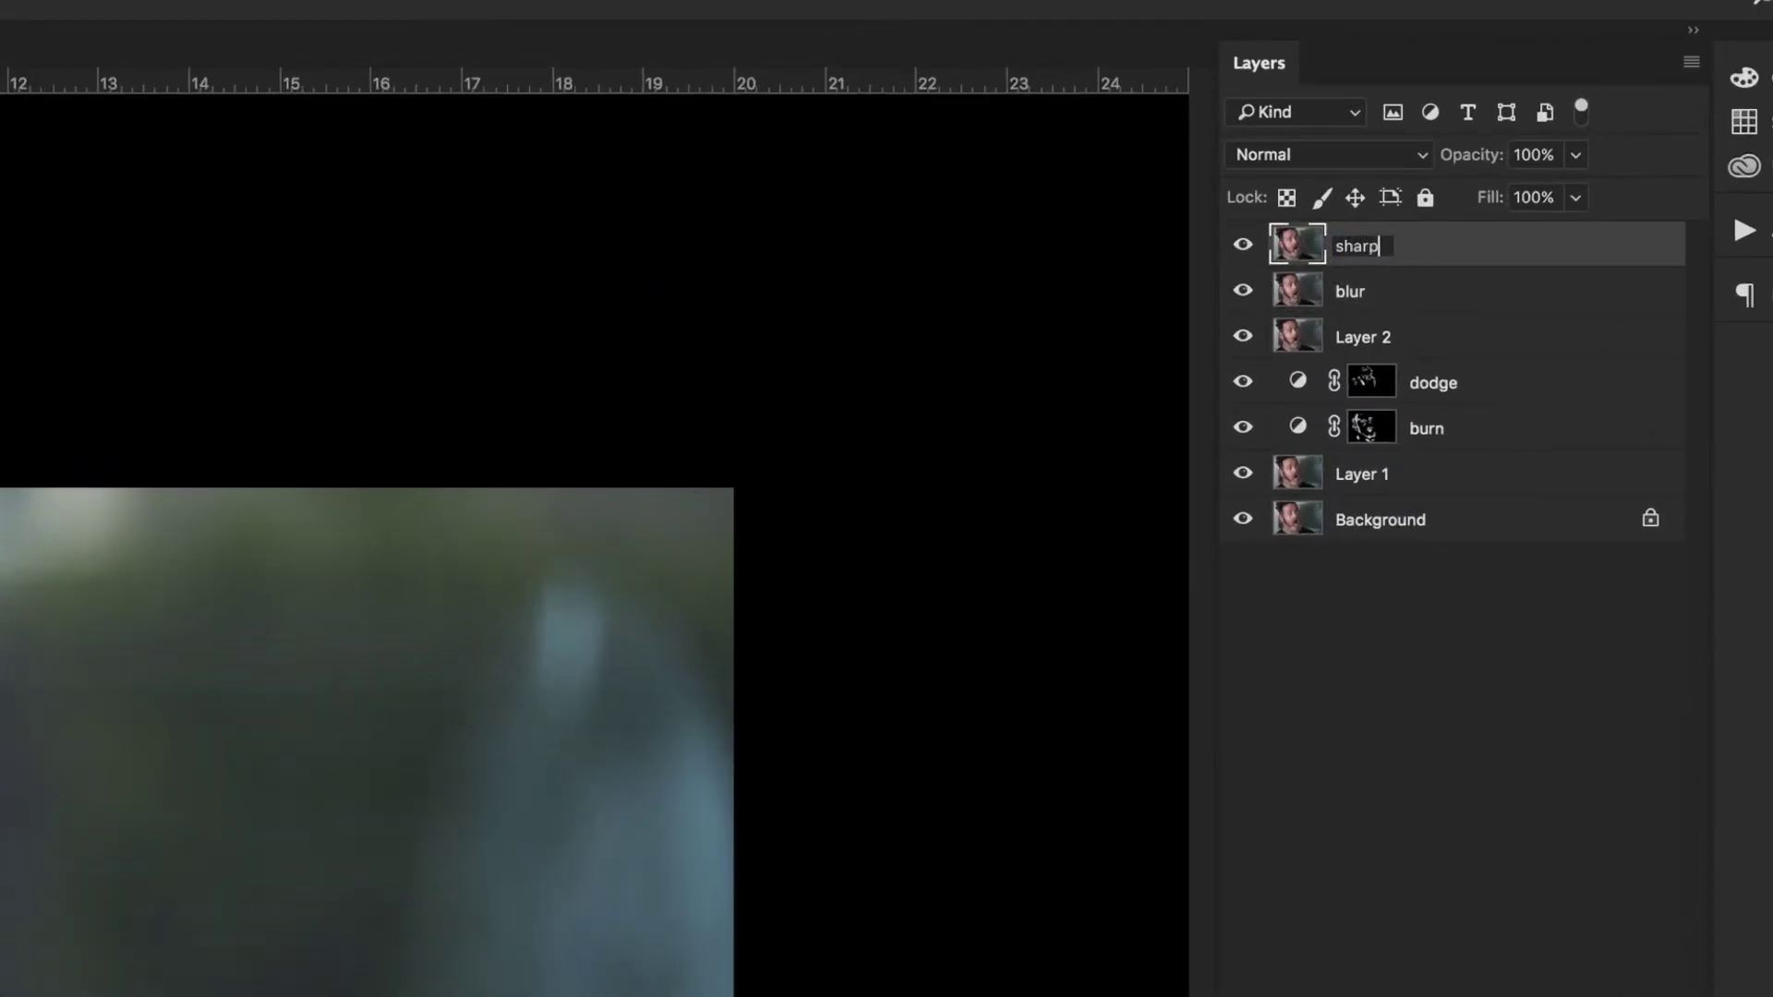
{"action": "key", "text": "Return"}
Step: Hide the sharp layer and apply a Gaussian Blur with a radius of 21.9 pixels to the blur layer
{"action": "left_click", "coordinate": [1243, 245]}
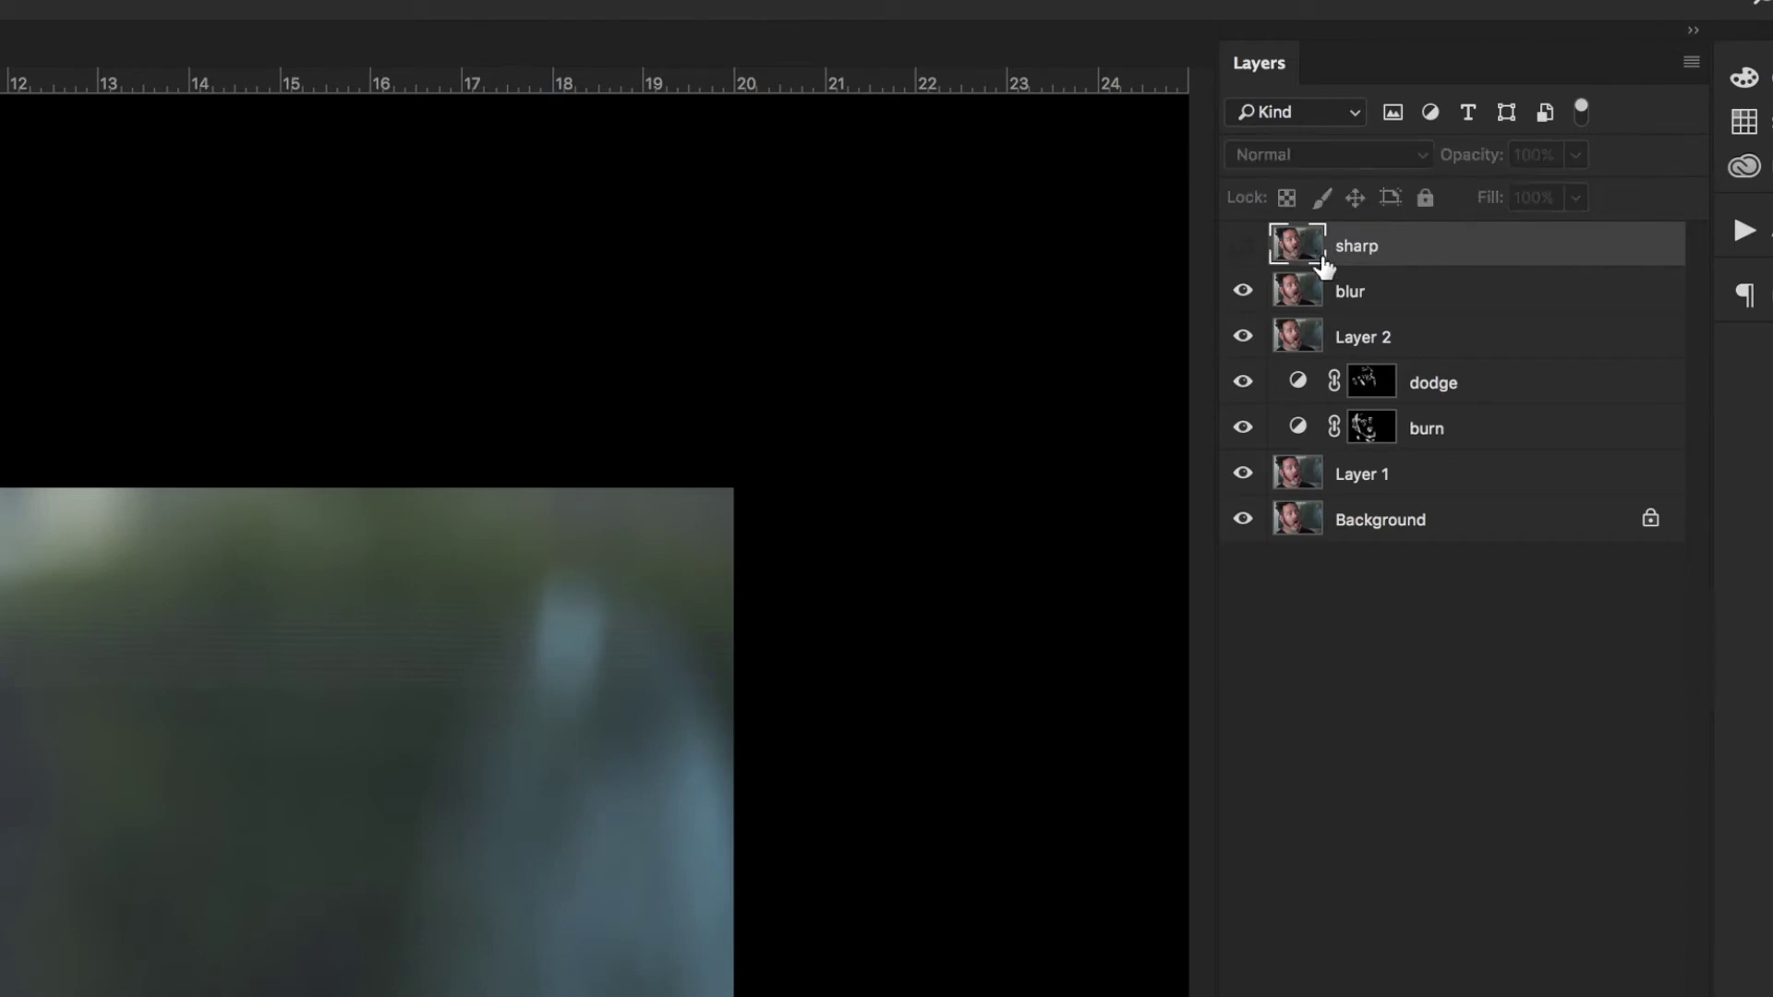
{"action": "left_click", "coordinate": [1413, 294]}
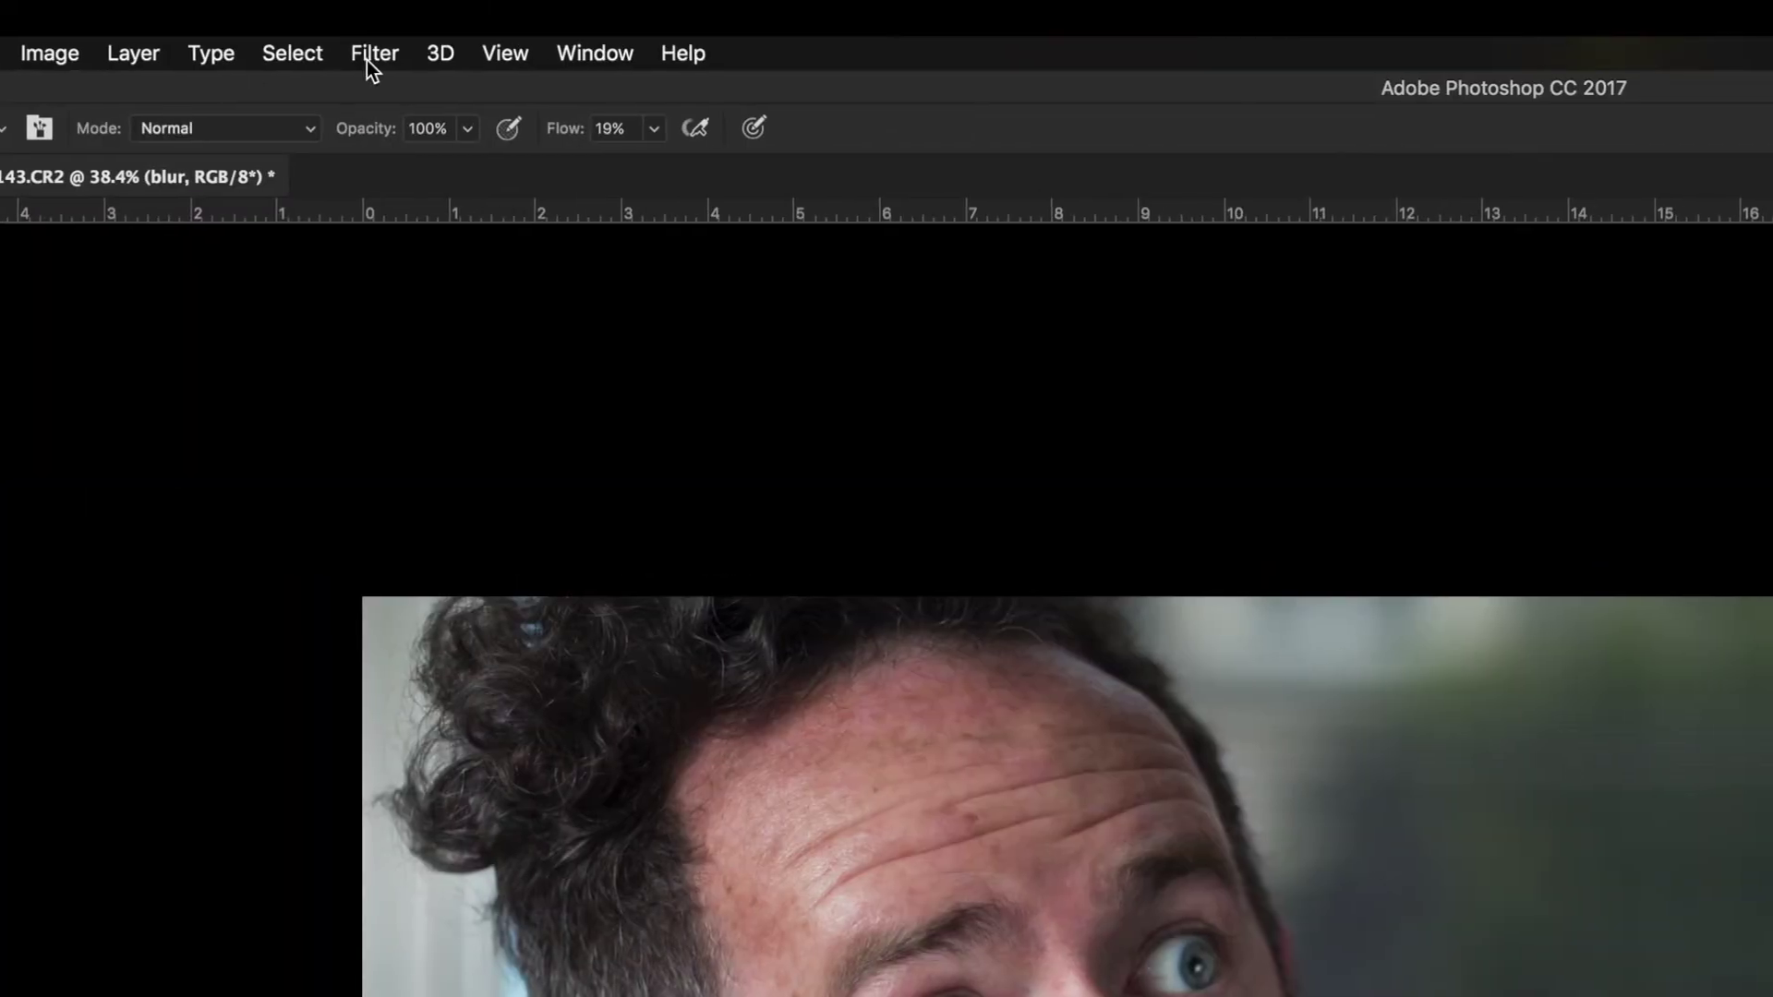
{"action": "left_click", "coordinate": [364, 56]}
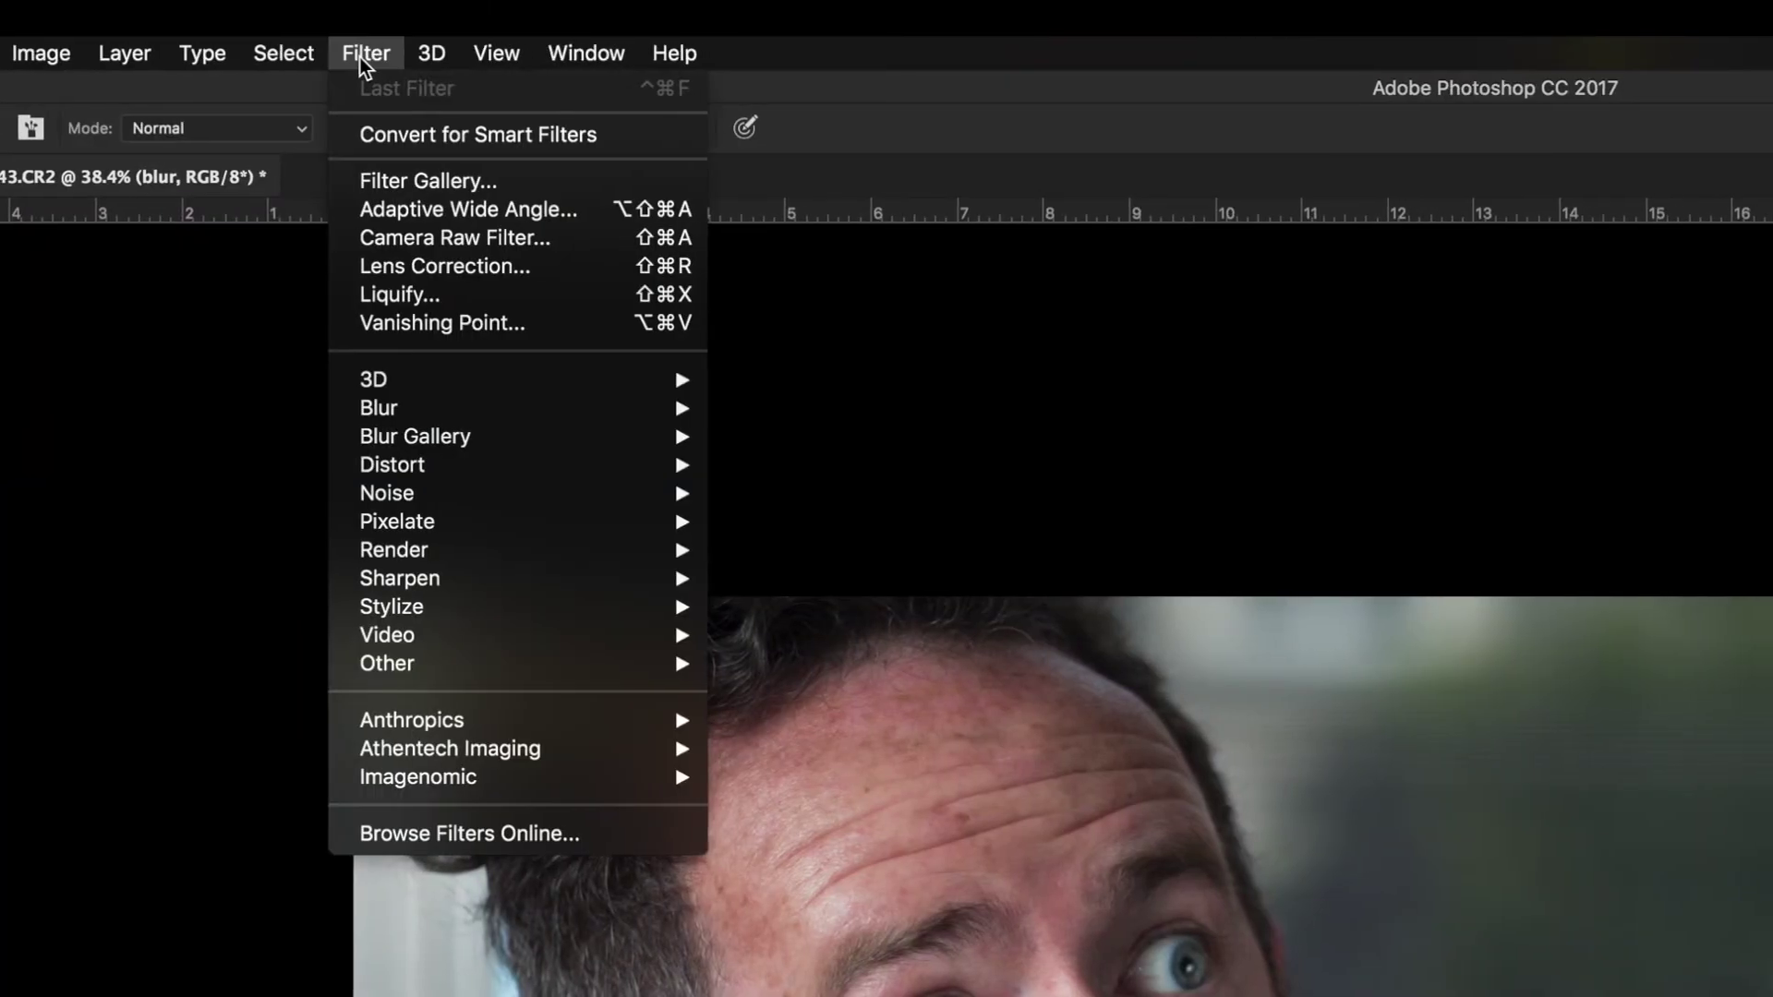
{"action": "mouse_move", "coordinate": [411, 528]}
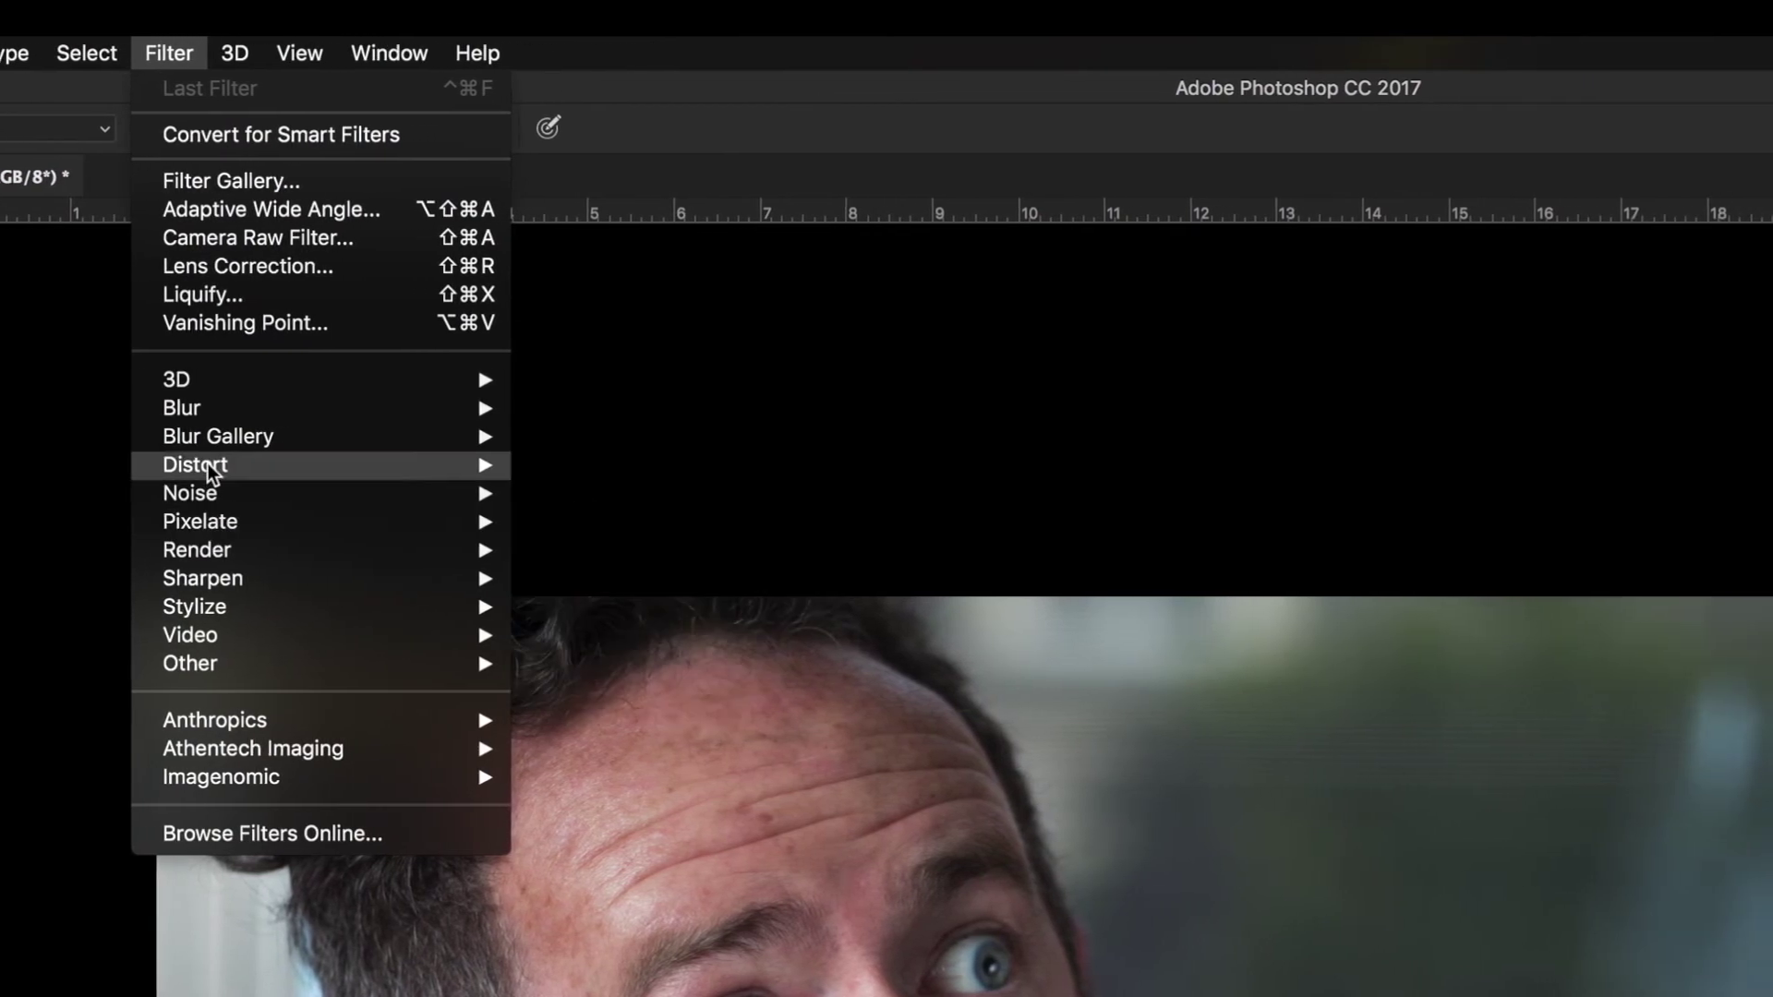
{"action": "mouse_move", "coordinate": [226, 411]}
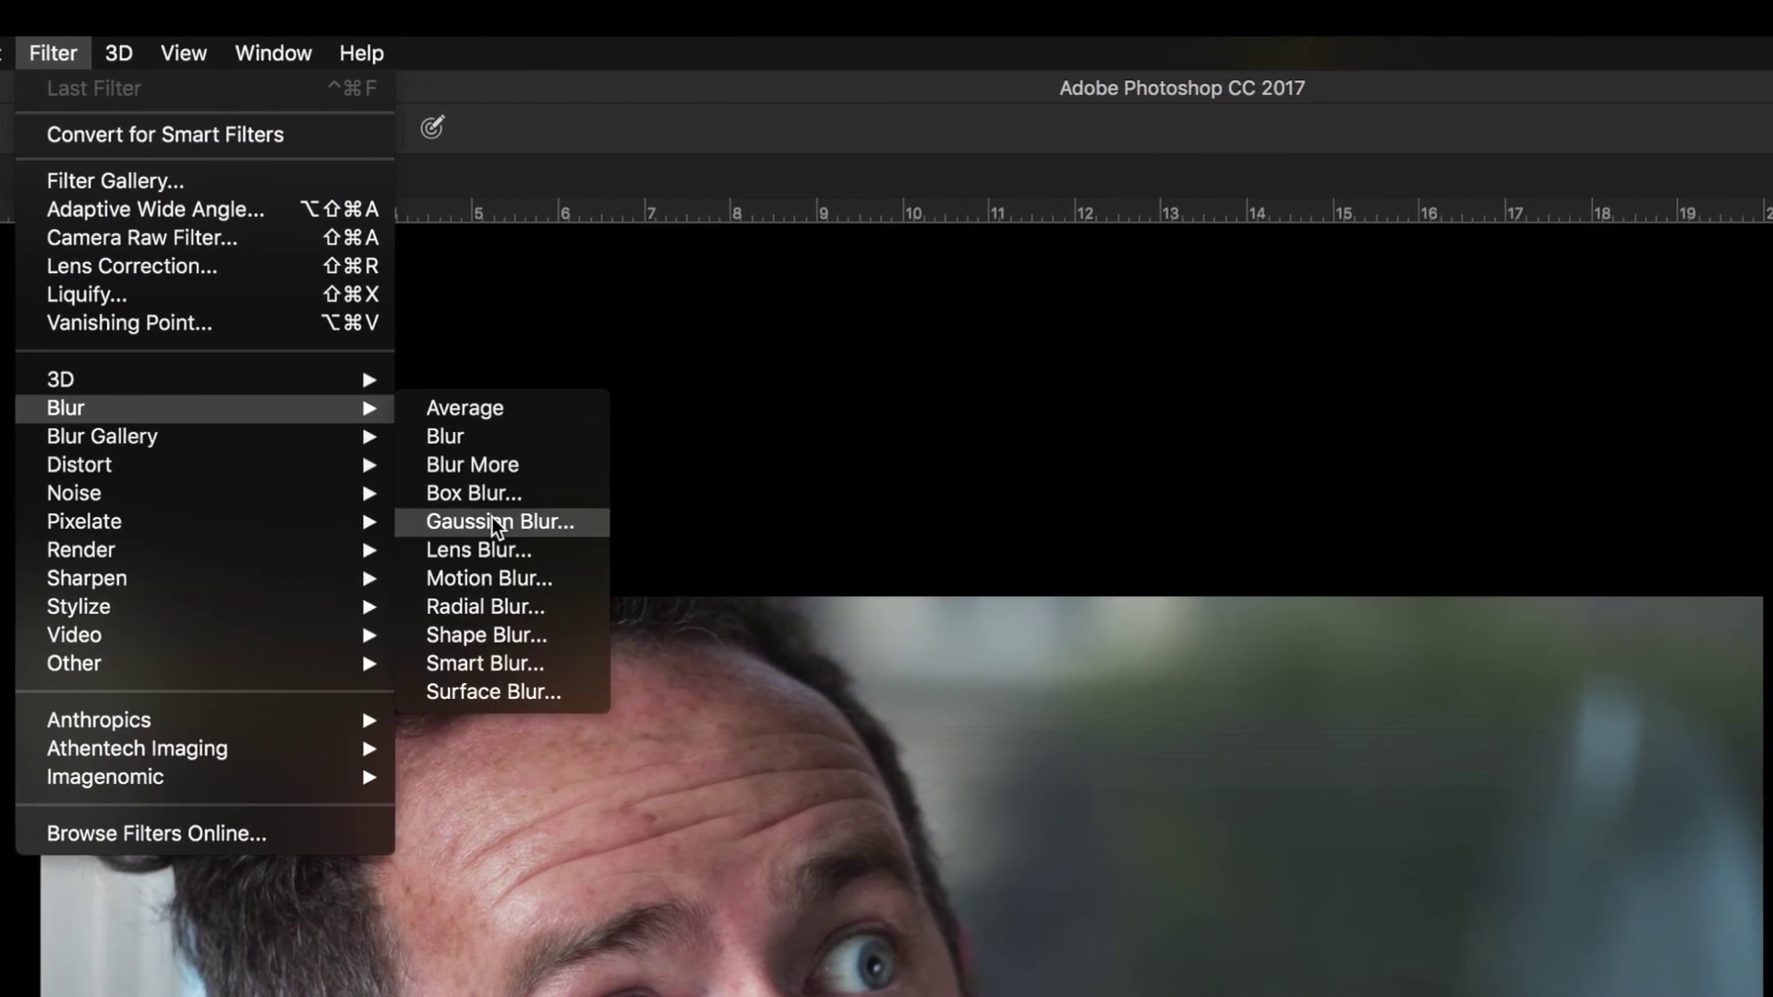
{"action": "left_click", "coordinate": [495, 522]}
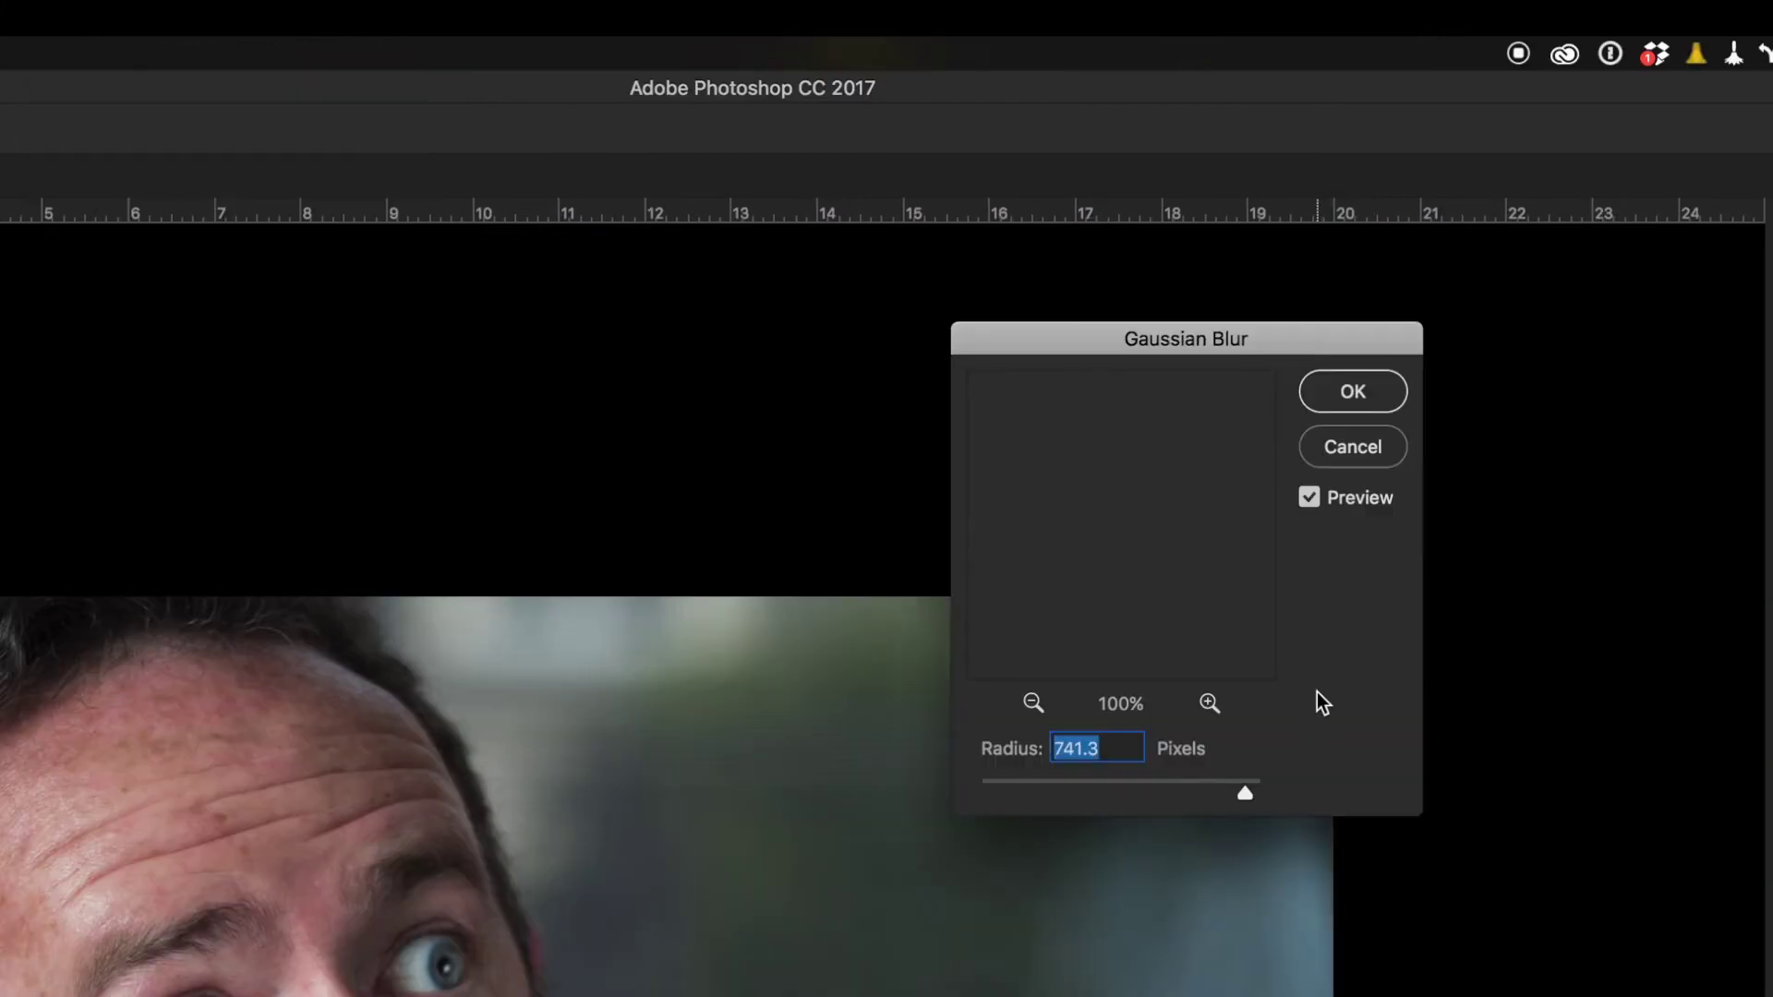
{"action": "left_click", "coordinate": [1111, 785]}
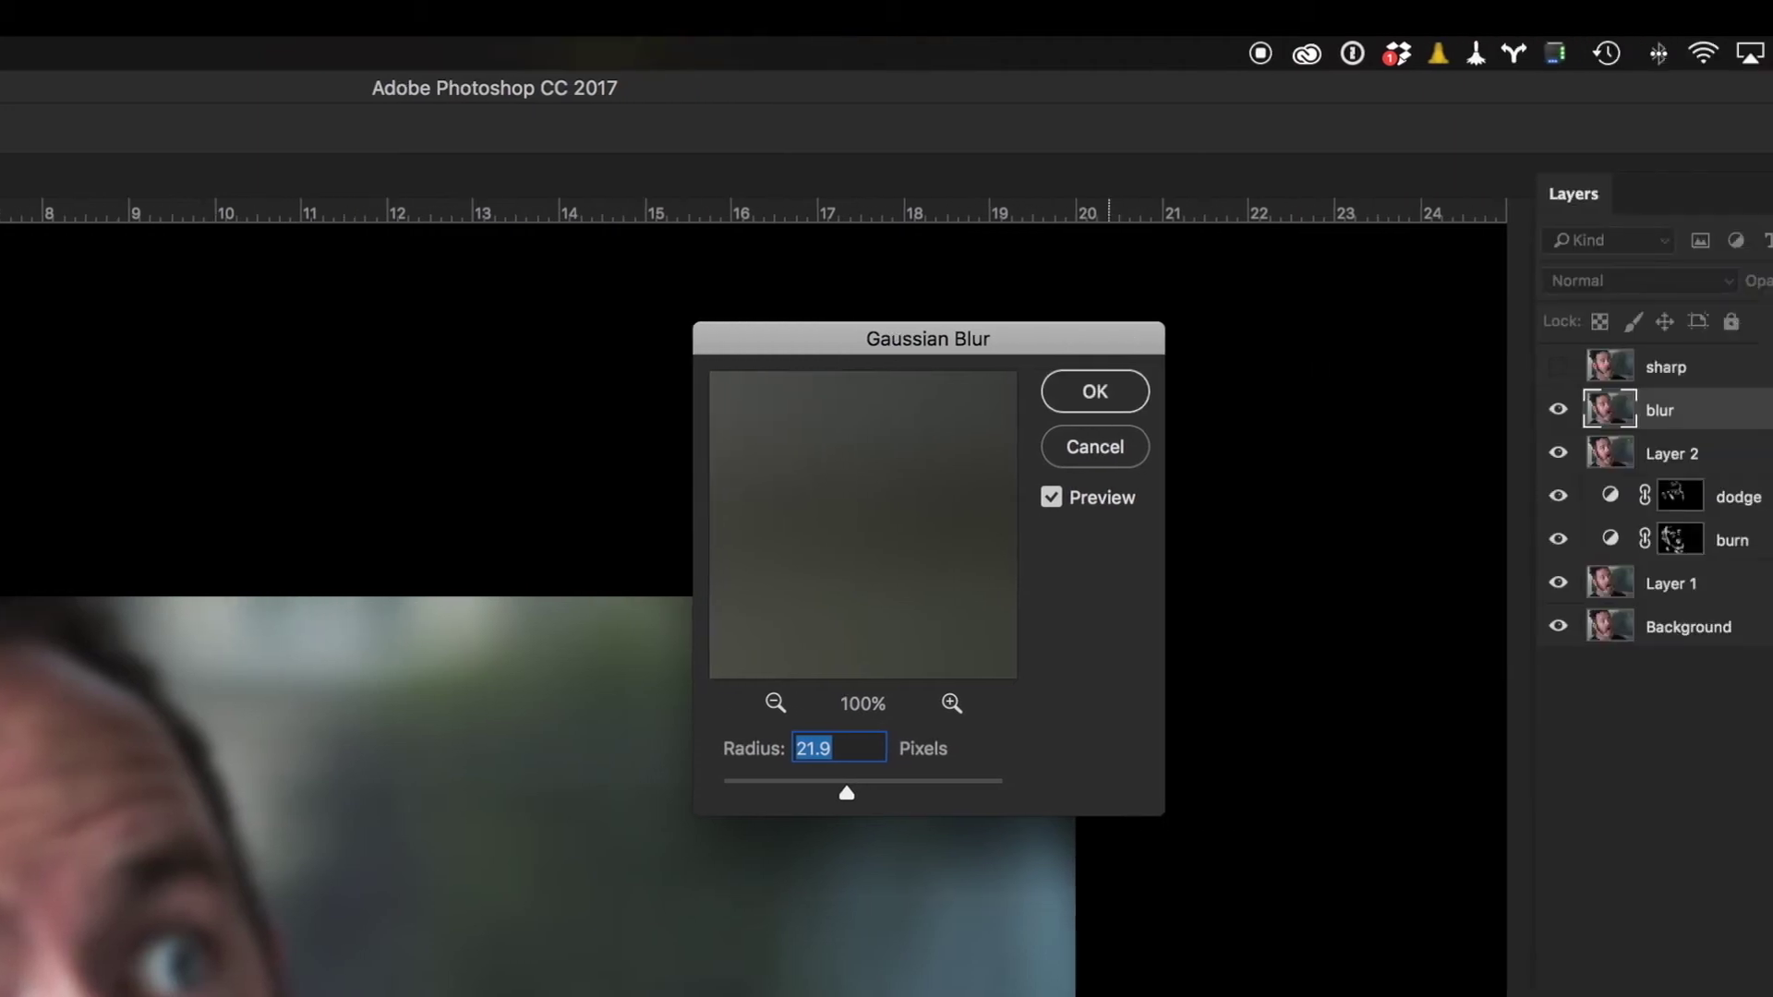
{"action": "left_click", "coordinate": [1353, 391]}
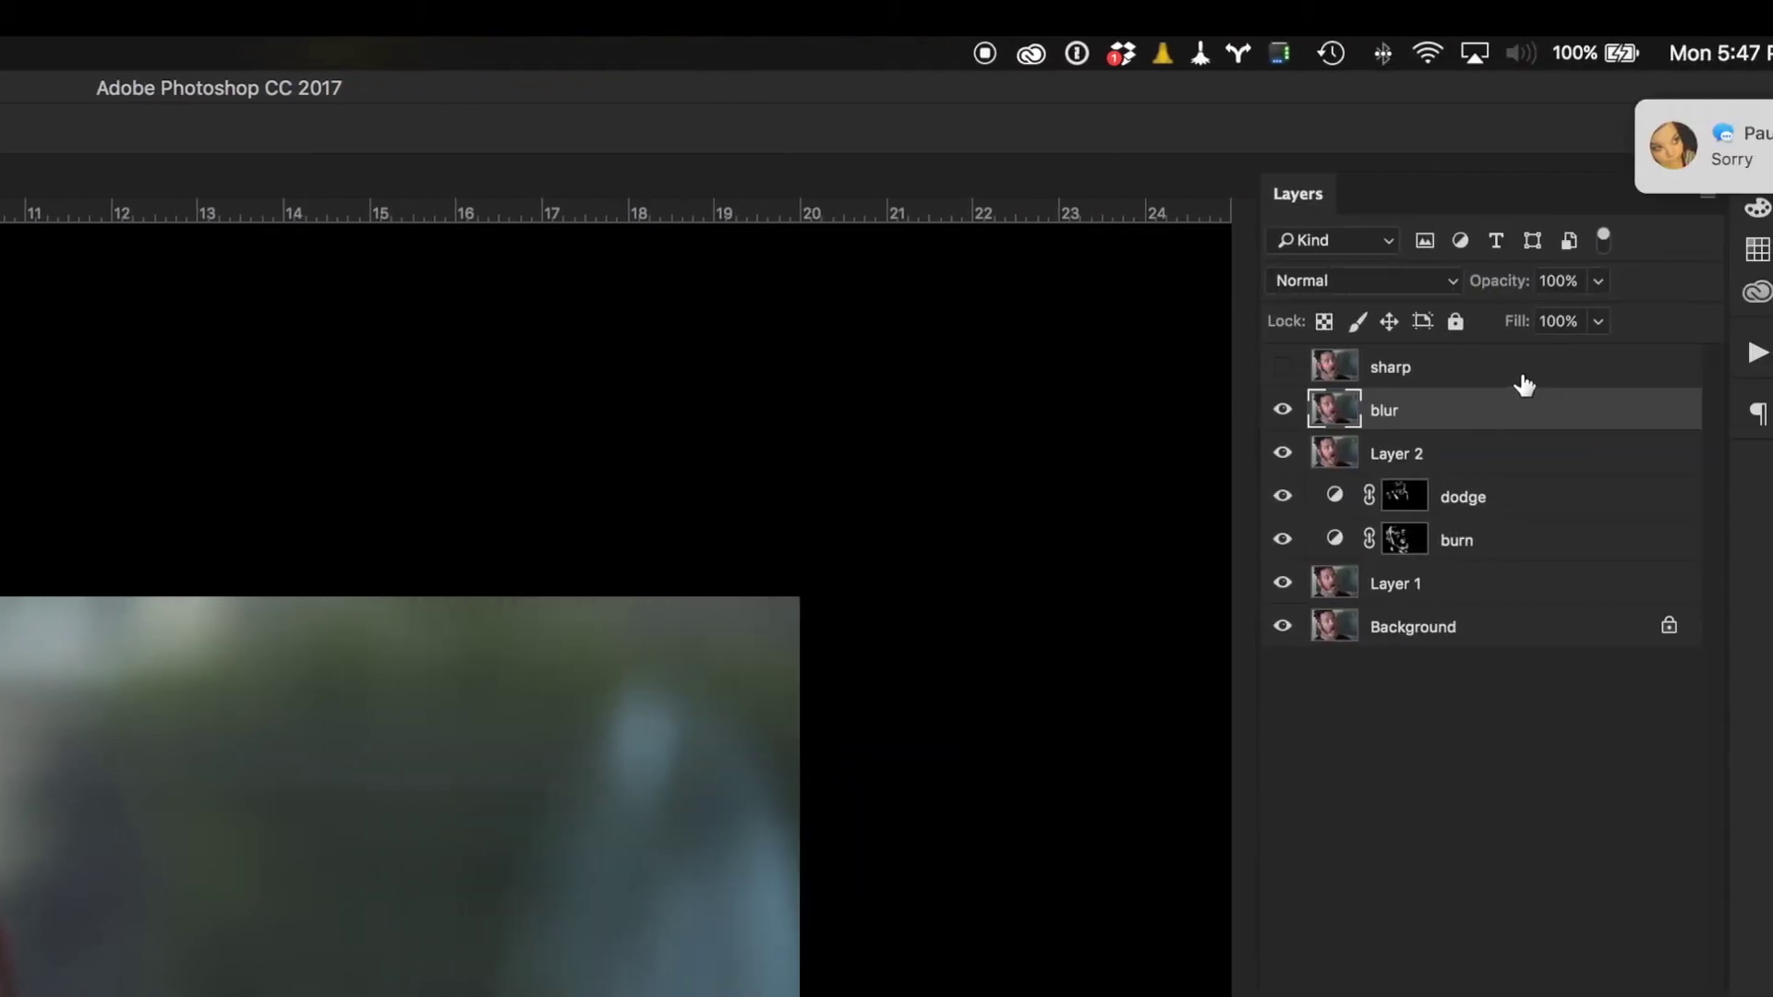
Step: Show the sharp layer and use Apply Image on it with the blur layer as source, Subtract blending, scale 2 and offset 128
{"action": "left_click", "coordinate": [1283, 368]}
{"action": "left_click", "coordinate": [1473, 376]}
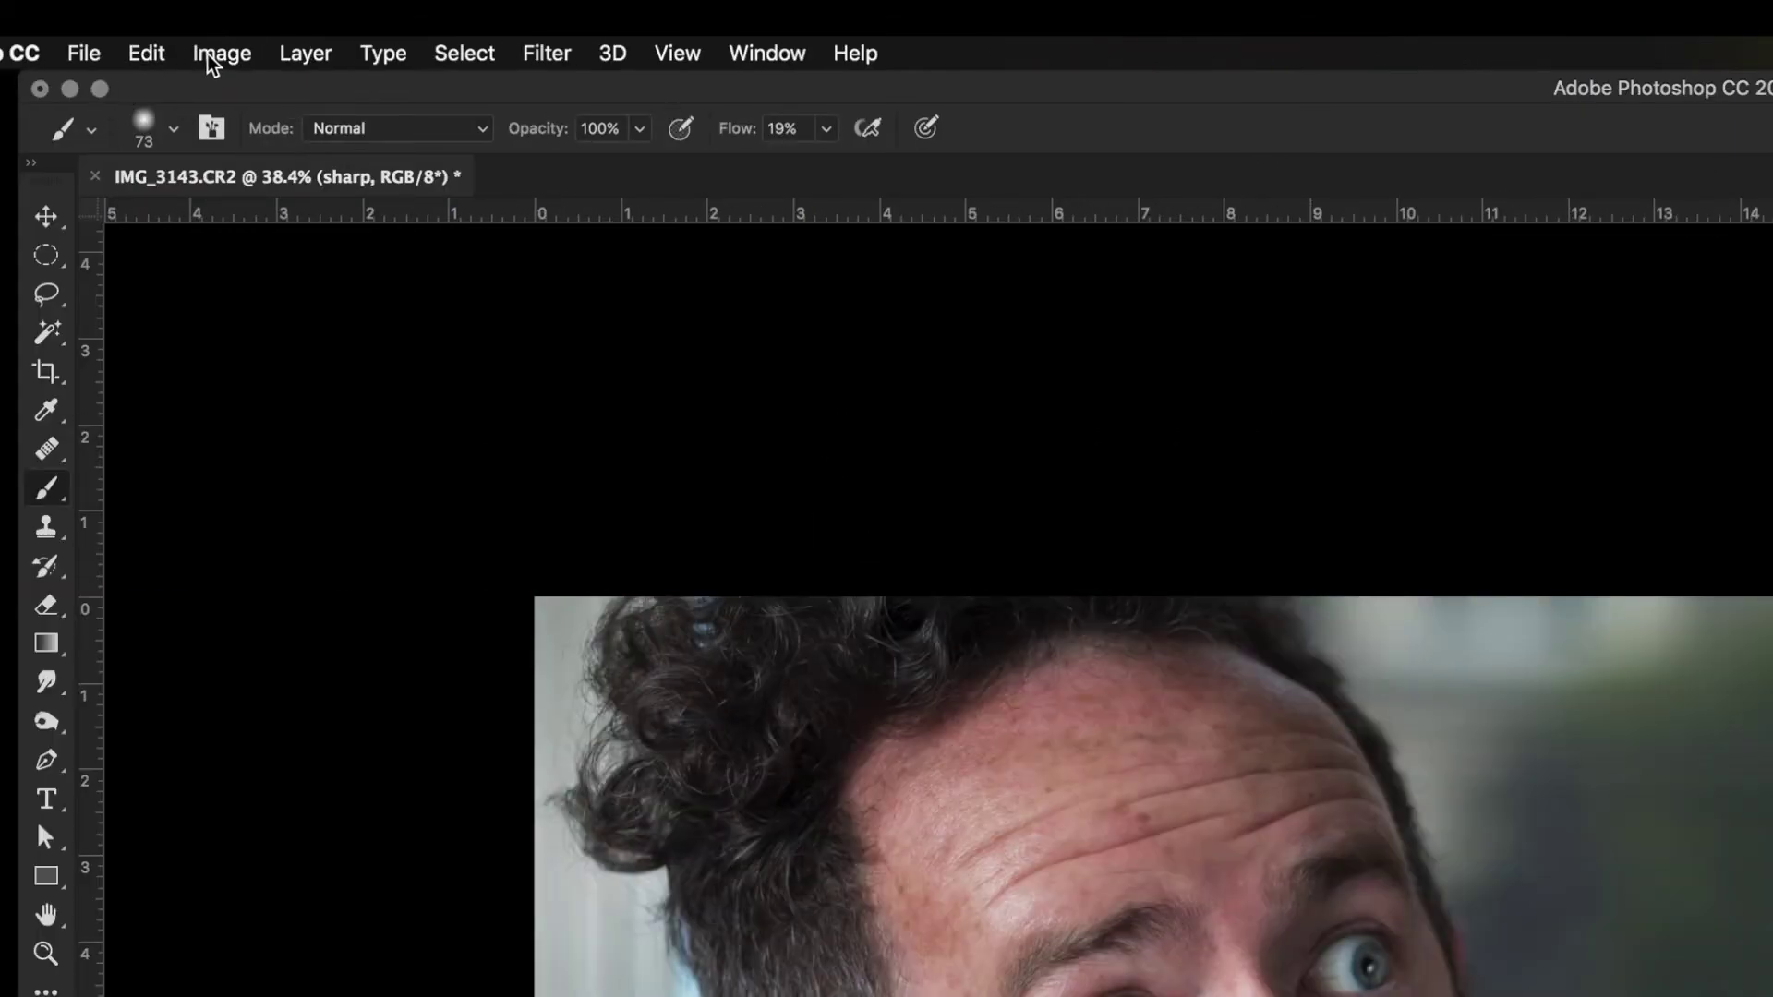
{"action": "left_click", "coordinate": [214, 56]}
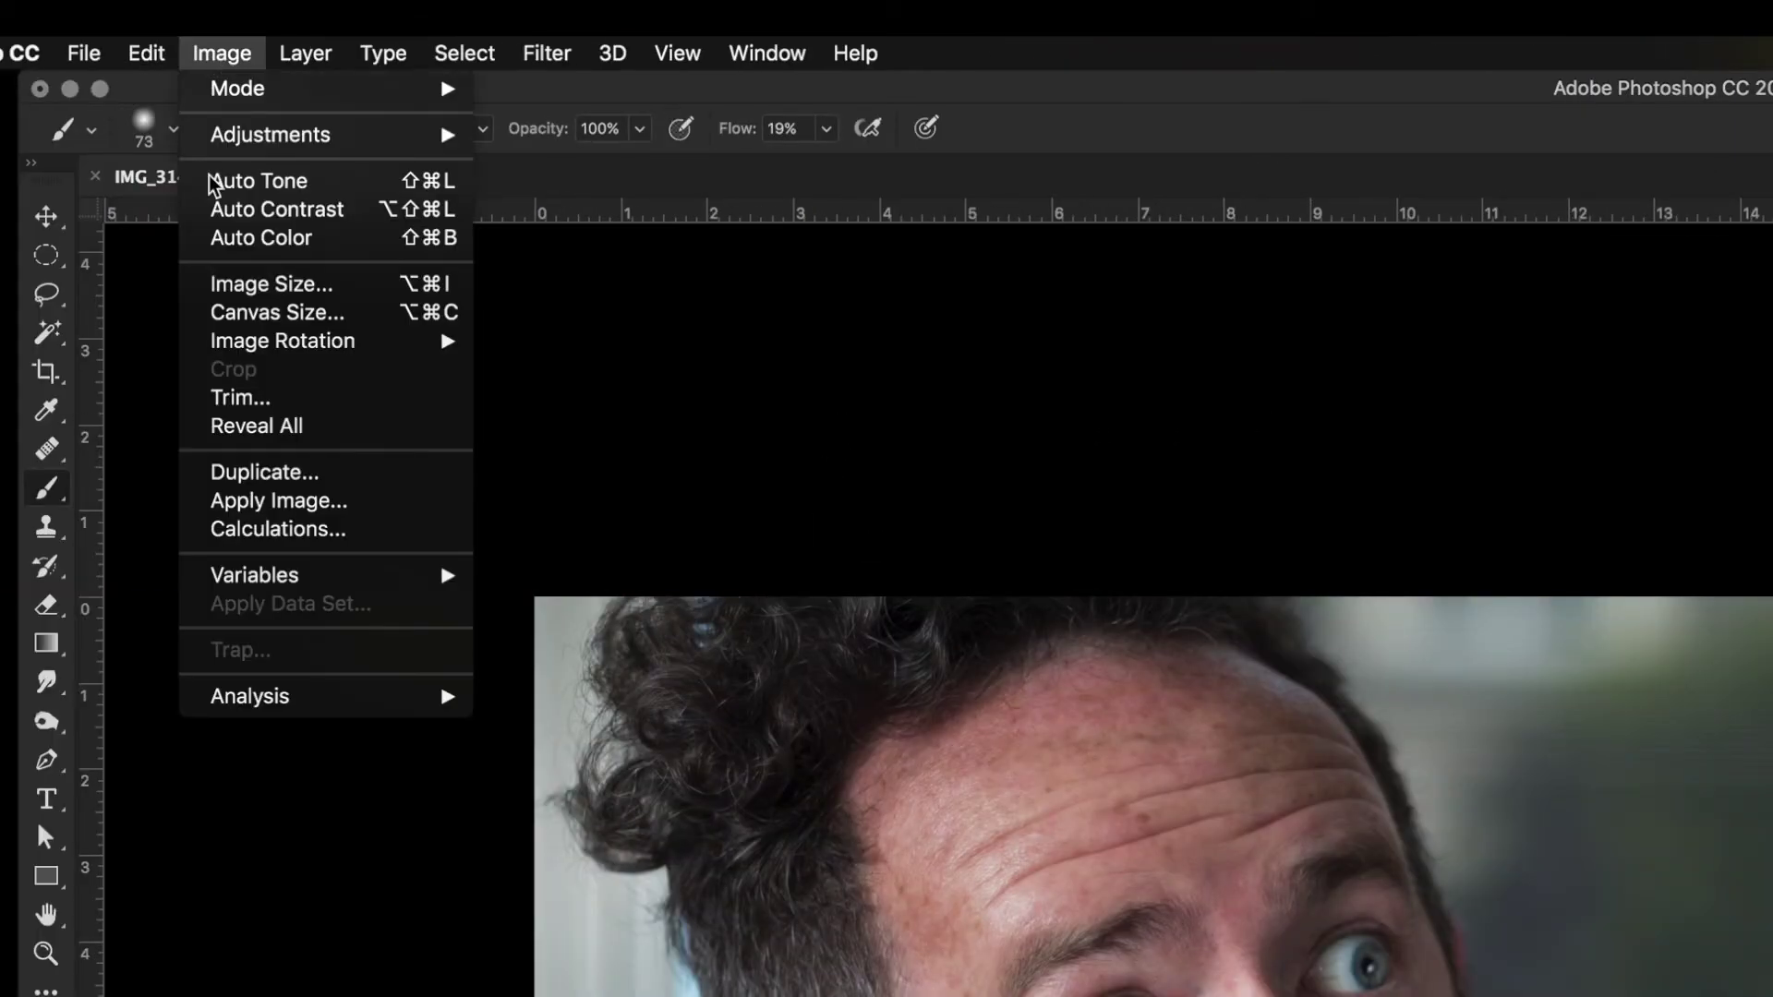
{"action": "left_click", "coordinate": [275, 503]}
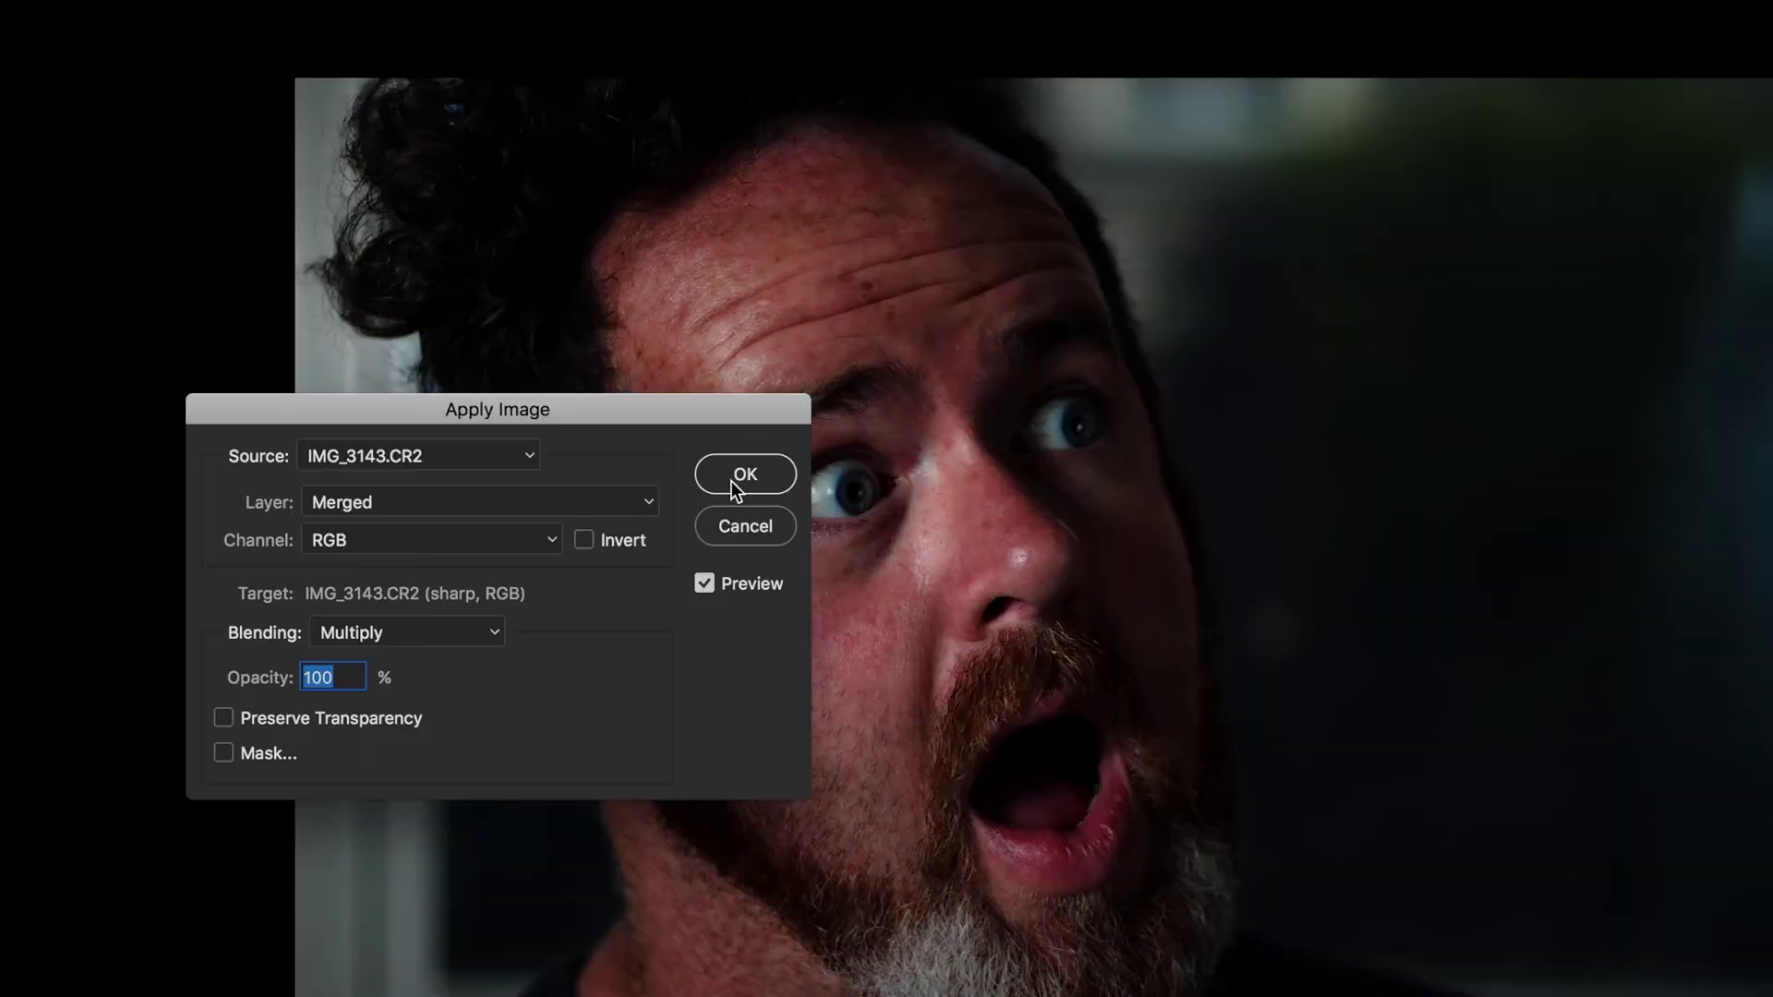
{"action": "left_click", "coordinate": [539, 506]}
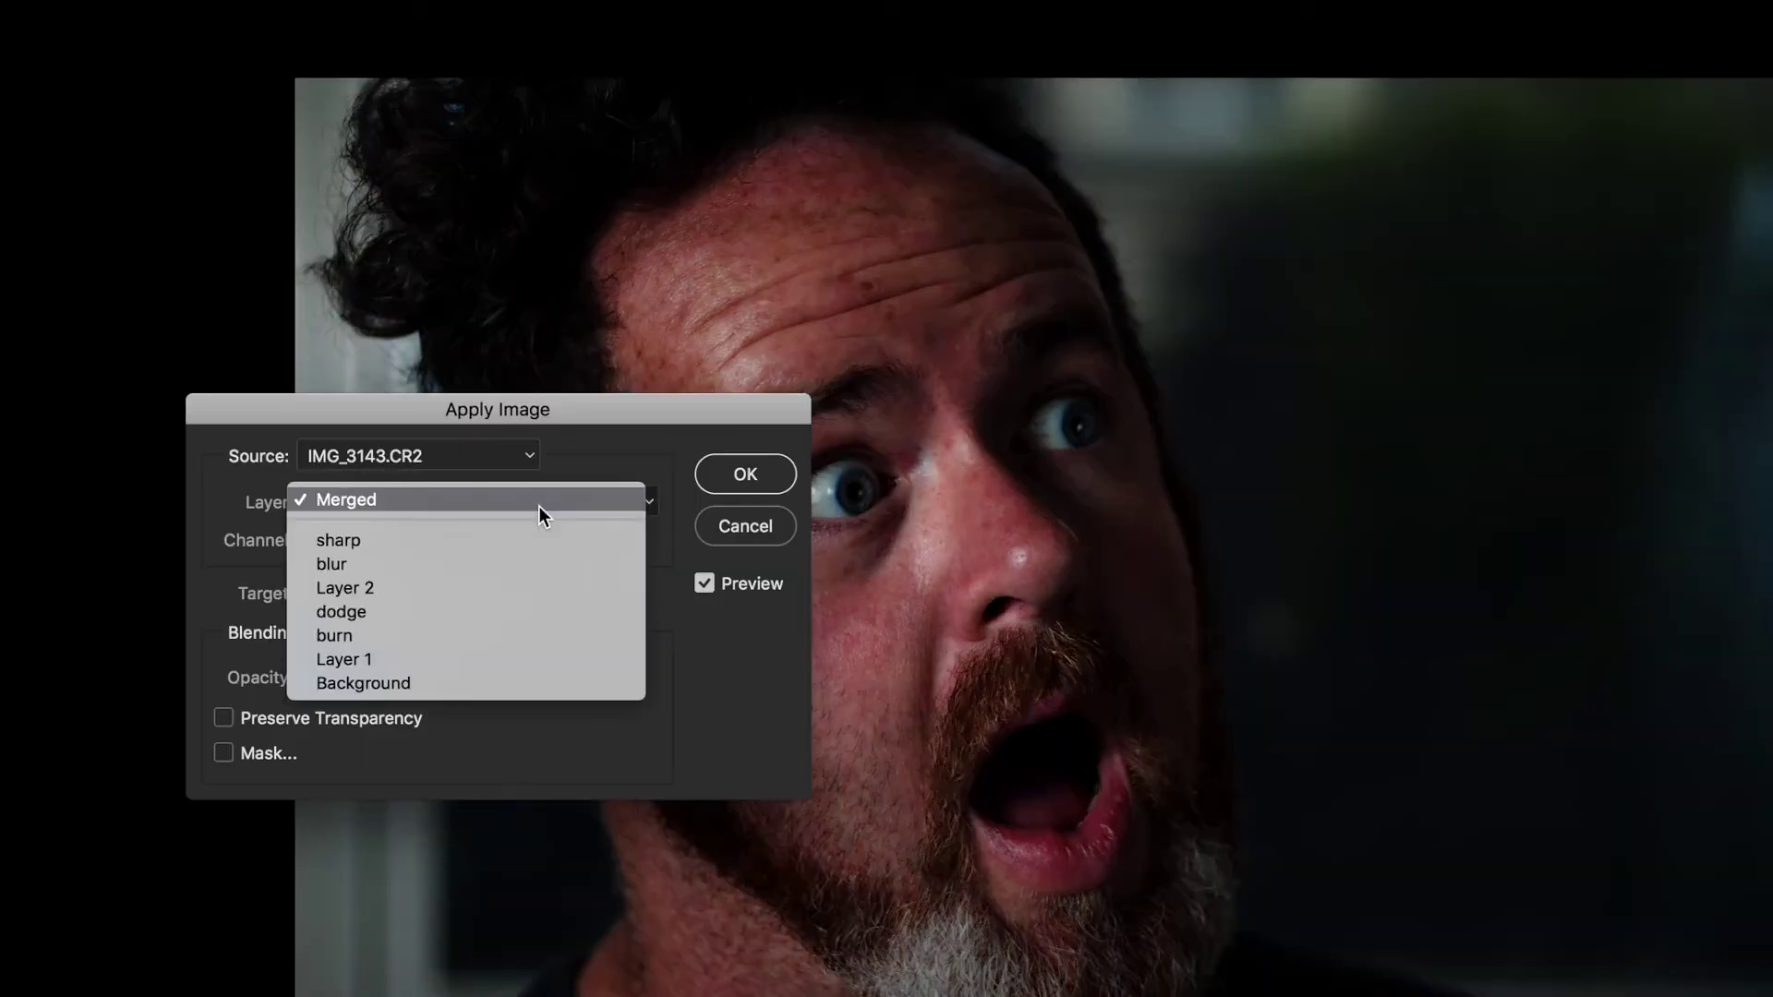
{"action": "left_click", "coordinate": [504, 564]}
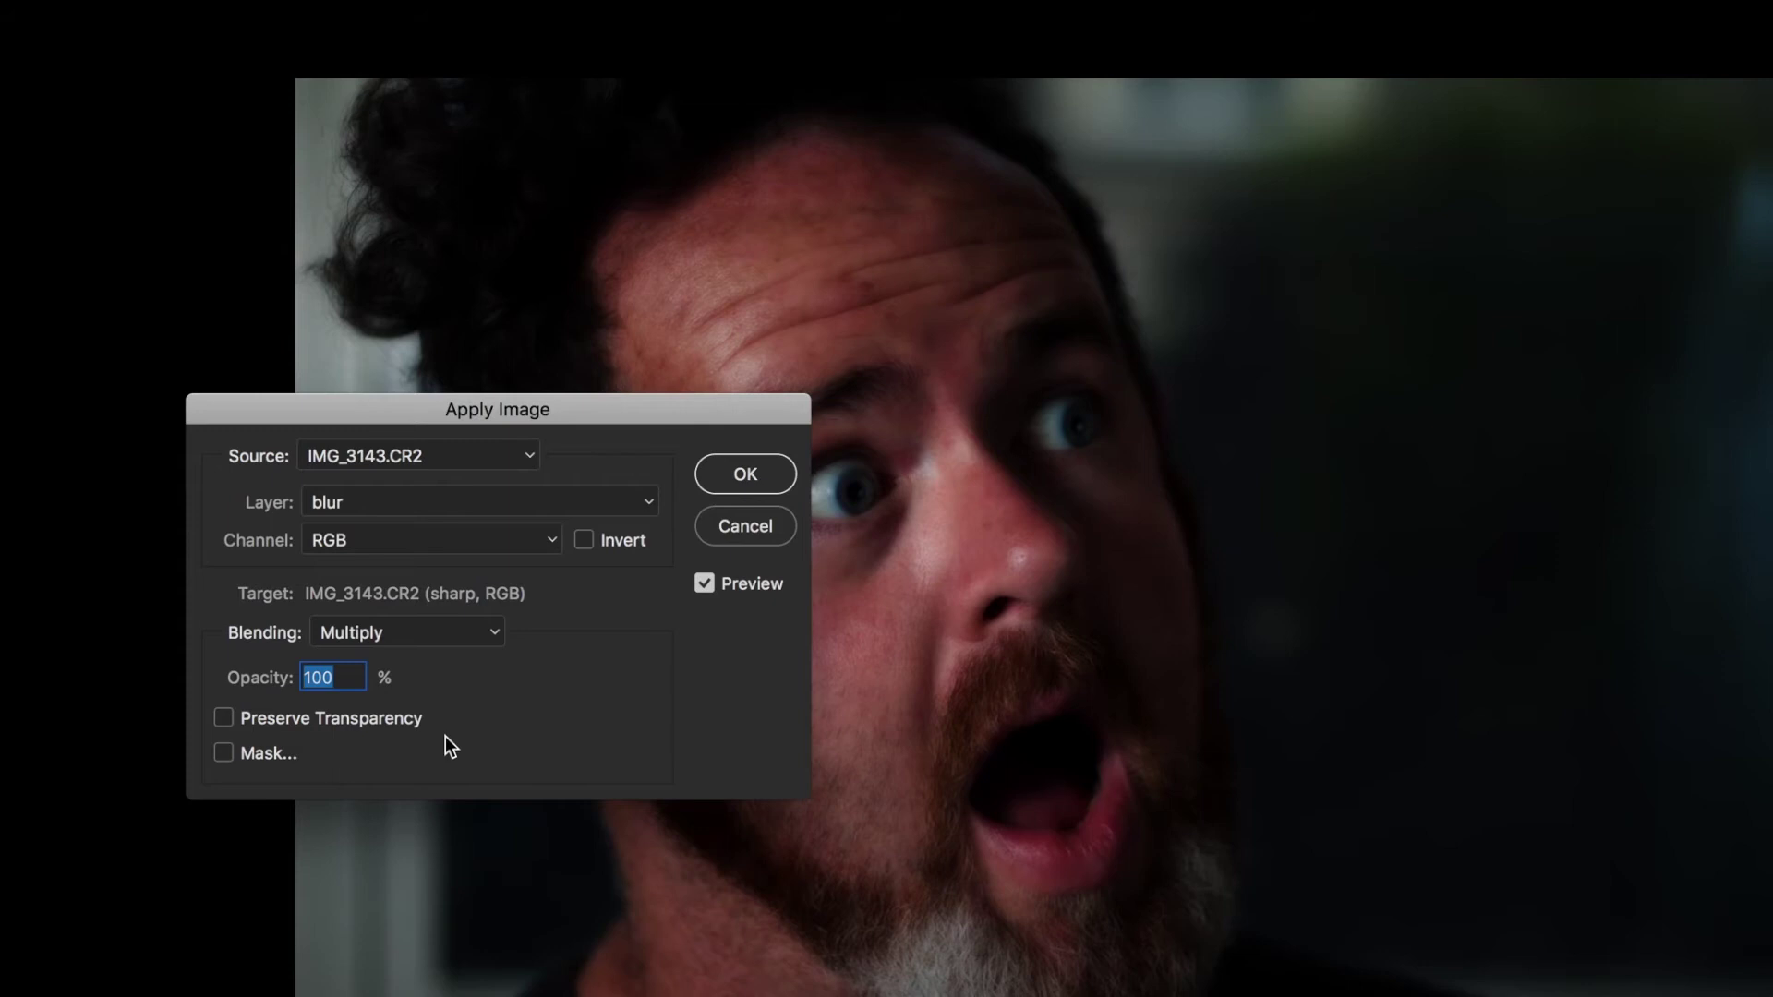
{"action": "left_click", "coordinate": [449, 634]}
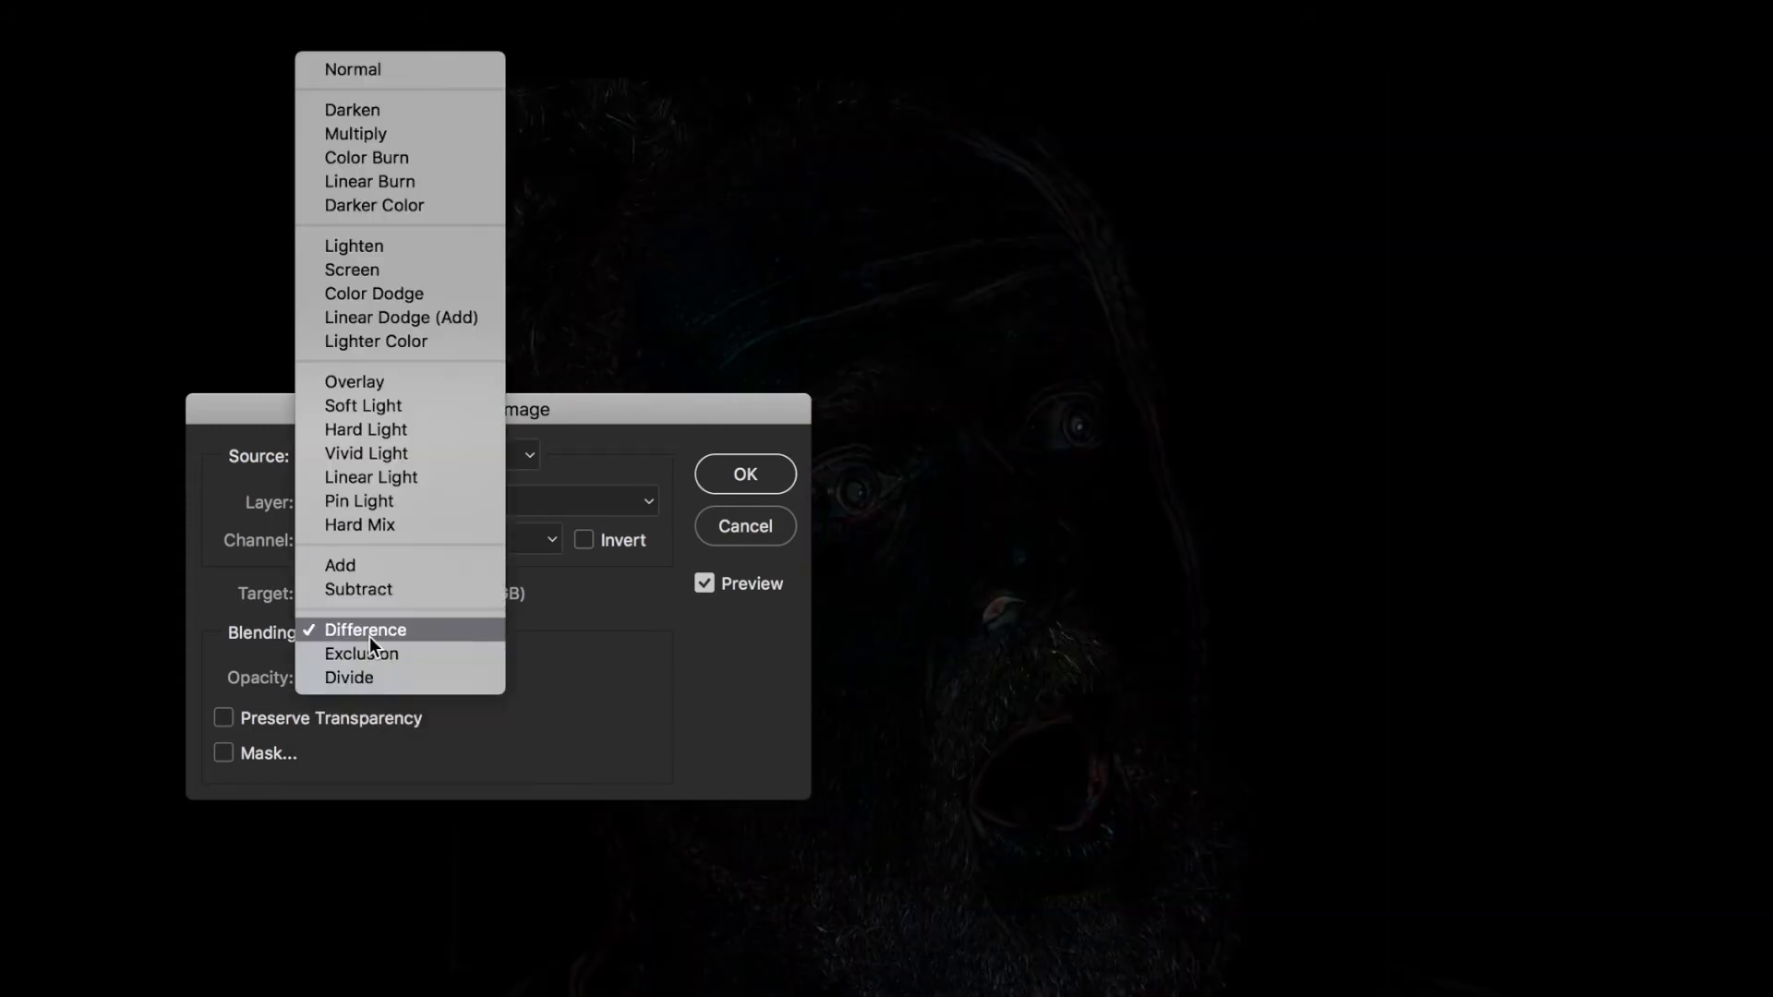
{"action": "left_click", "coordinate": [375, 603]}
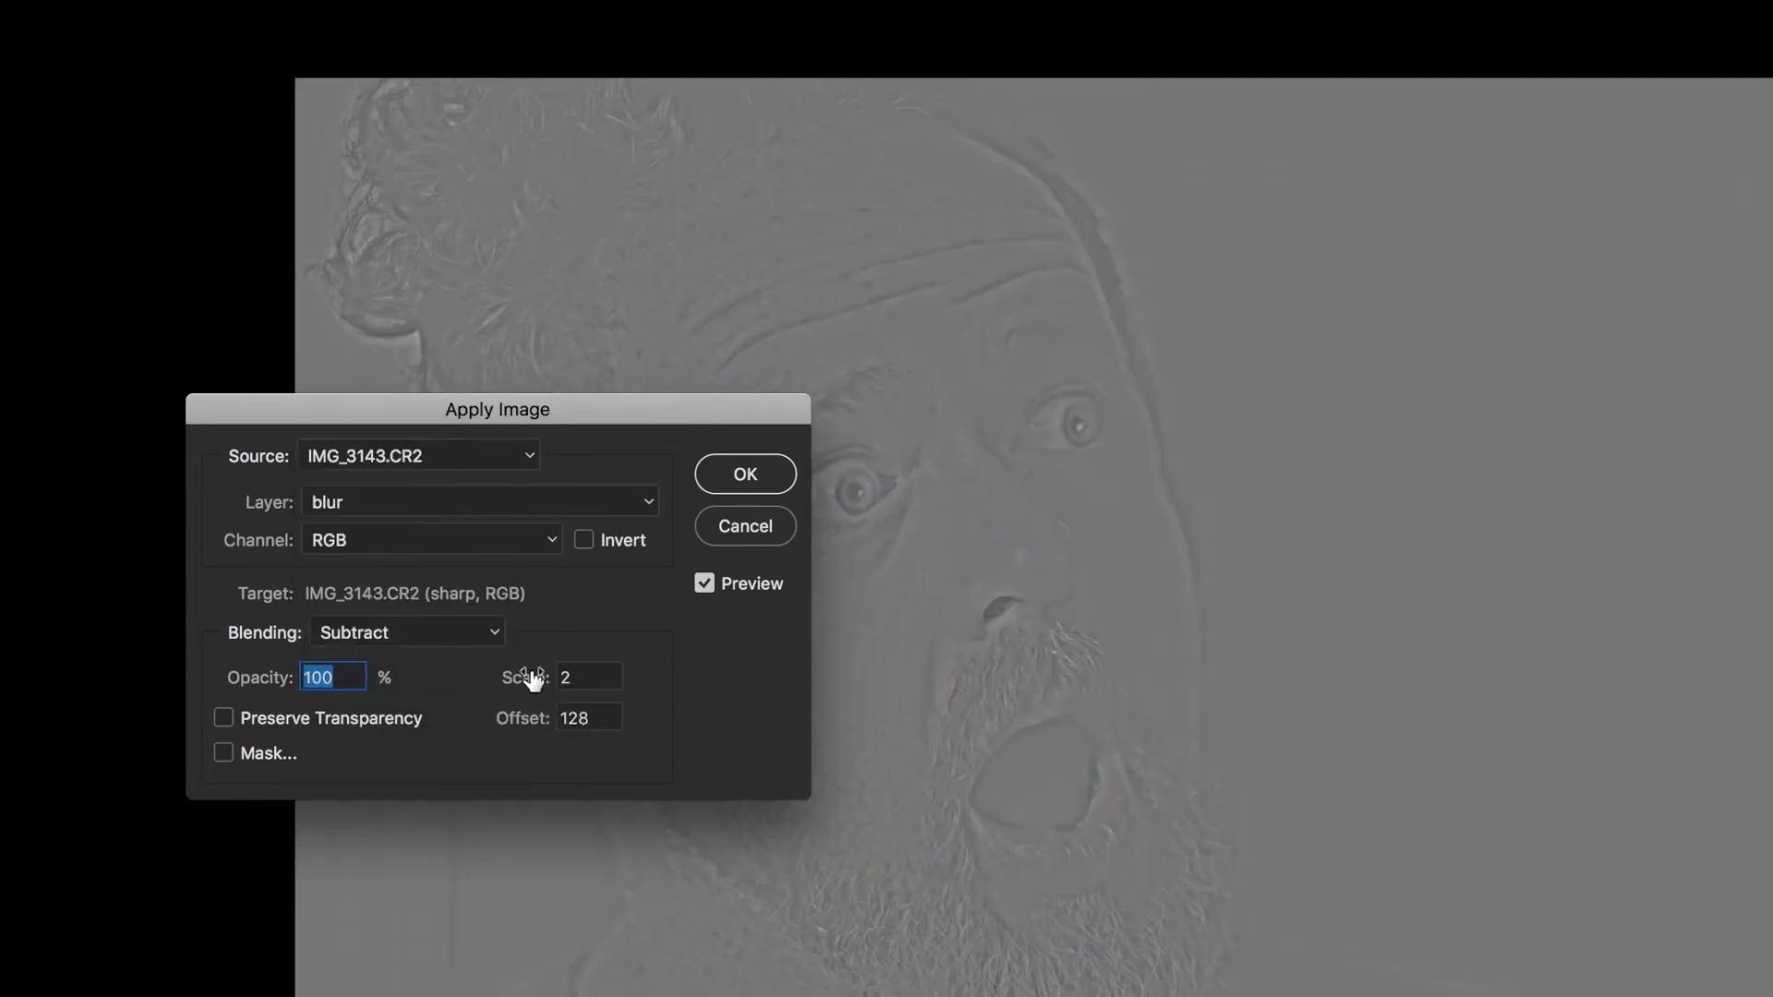
{"action": "left_click", "coordinate": [762, 477]}
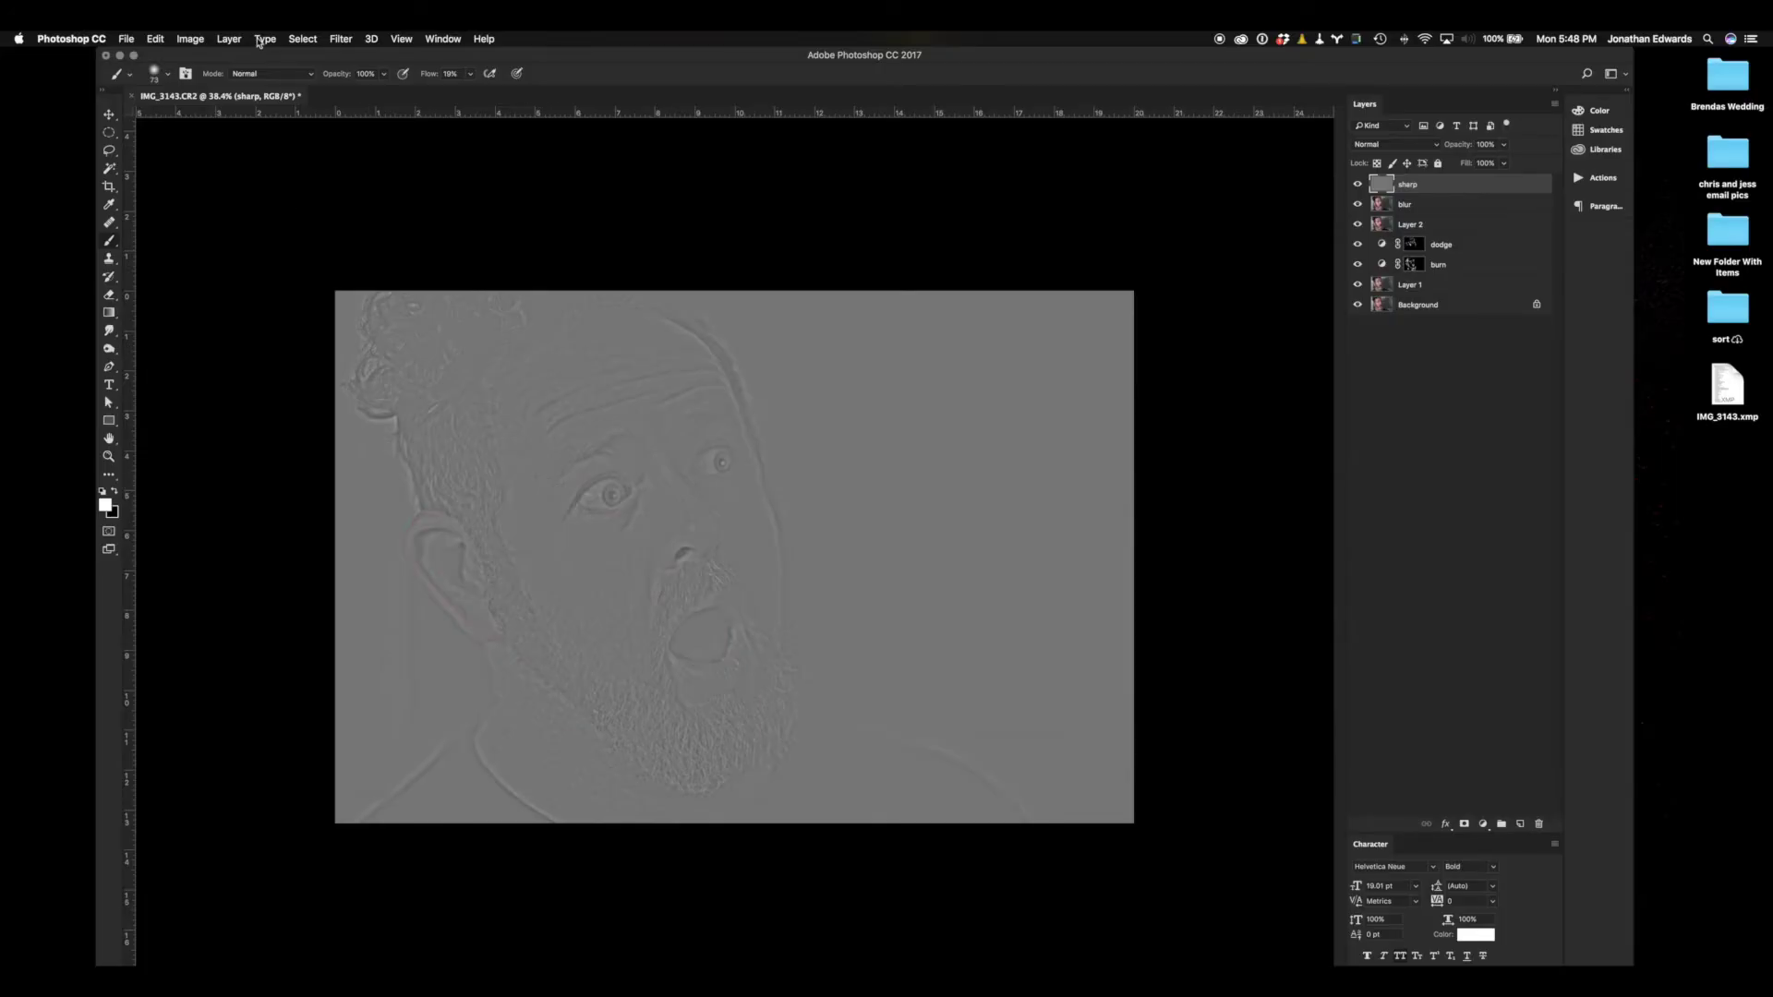
Step: Sharpen the sharp layer with Unsharp Mask at 52% amount and 2.0 pixels radius, and set its blend mode to Linear Light
{"action": "left_click", "coordinate": [338, 41]}
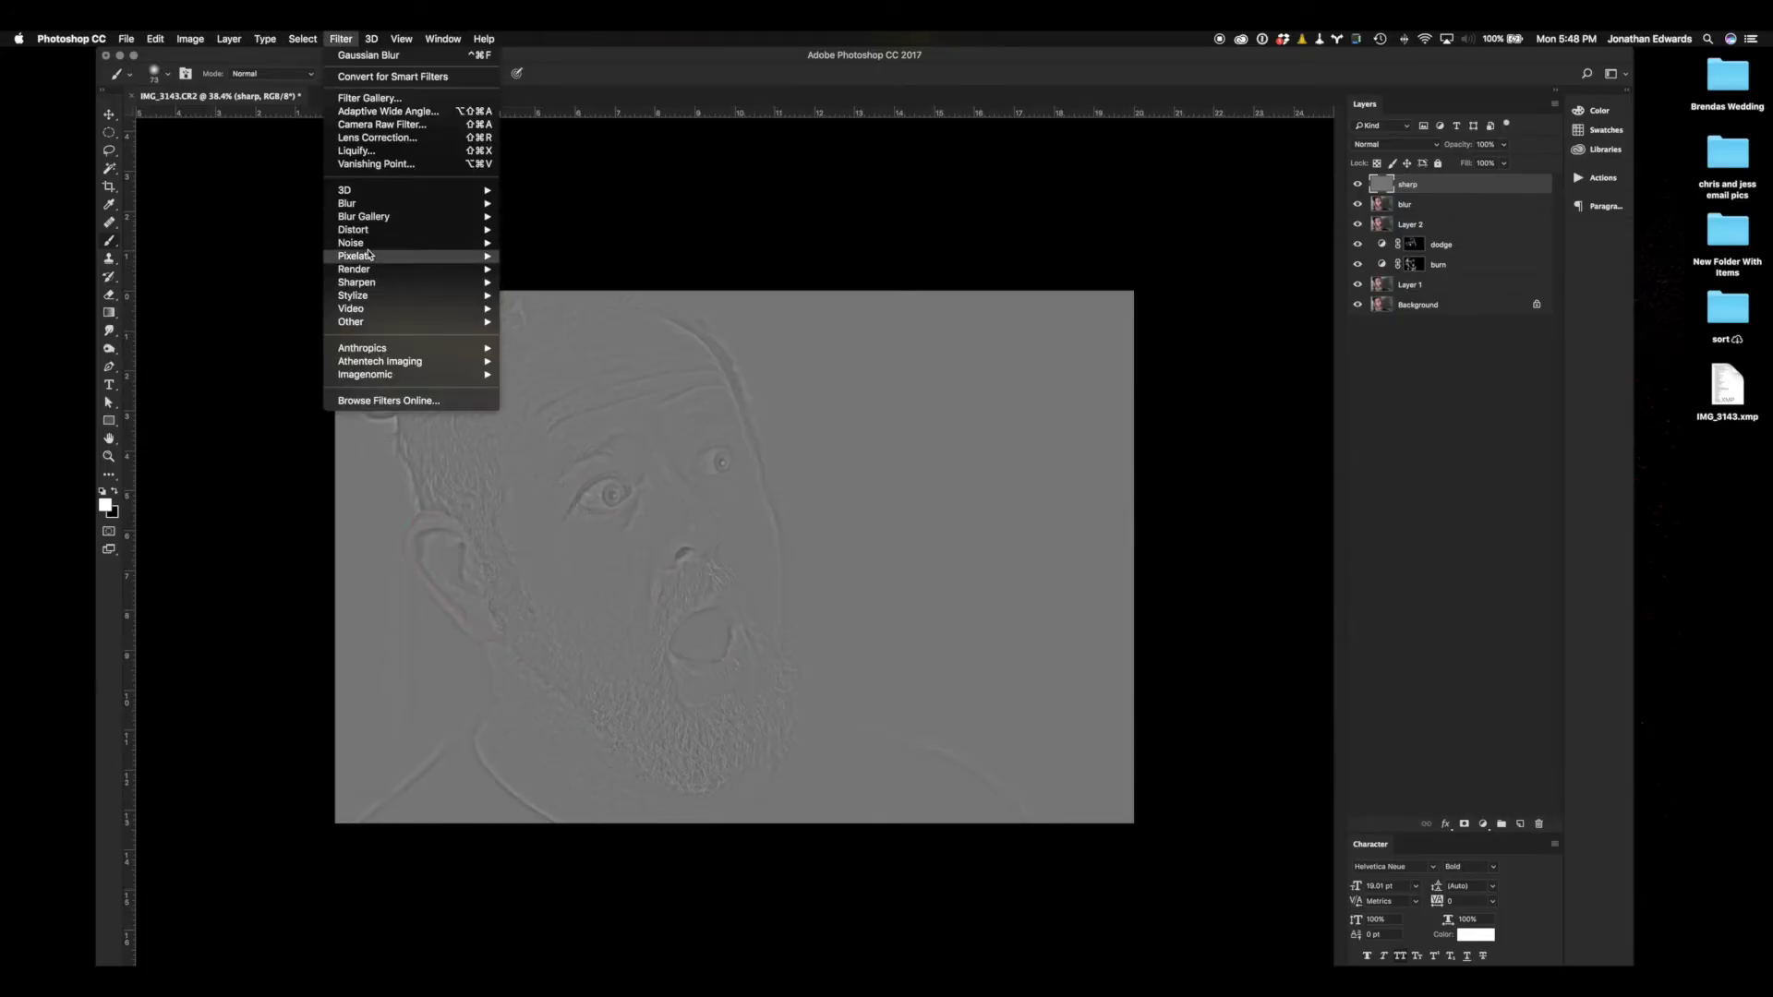
{"action": "mouse_move", "coordinate": [371, 285]}
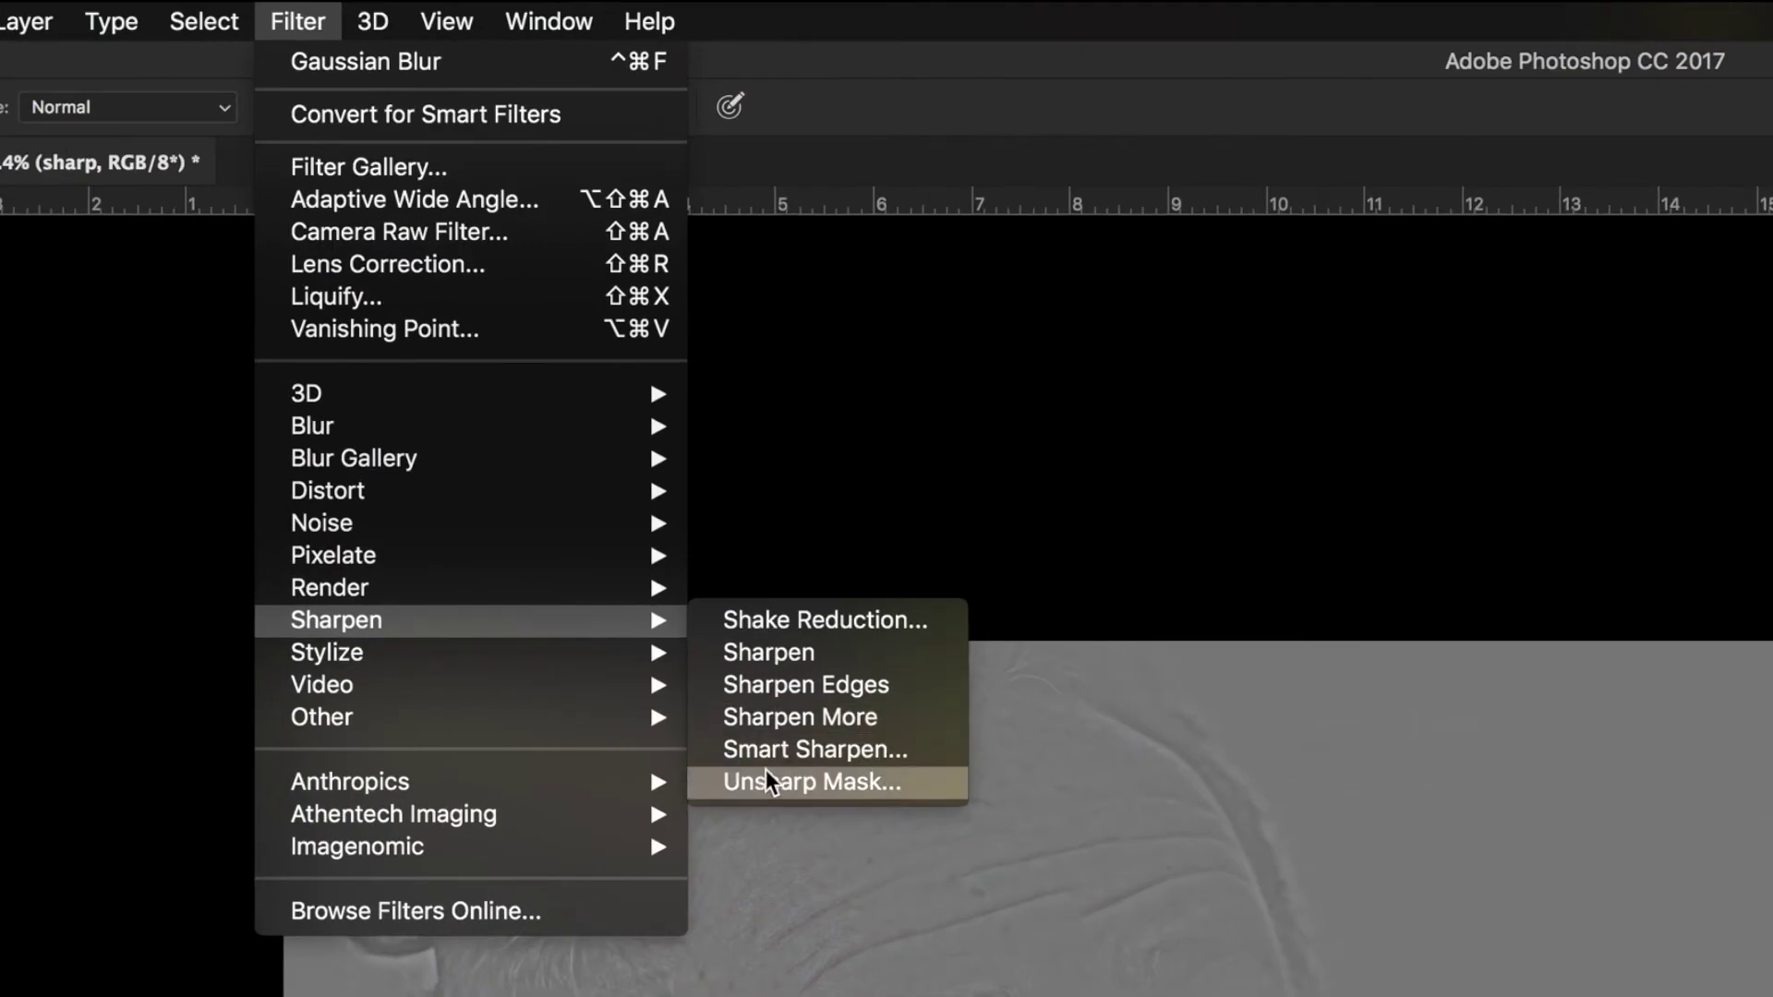
{"action": "left_click", "coordinate": [767, 781]}
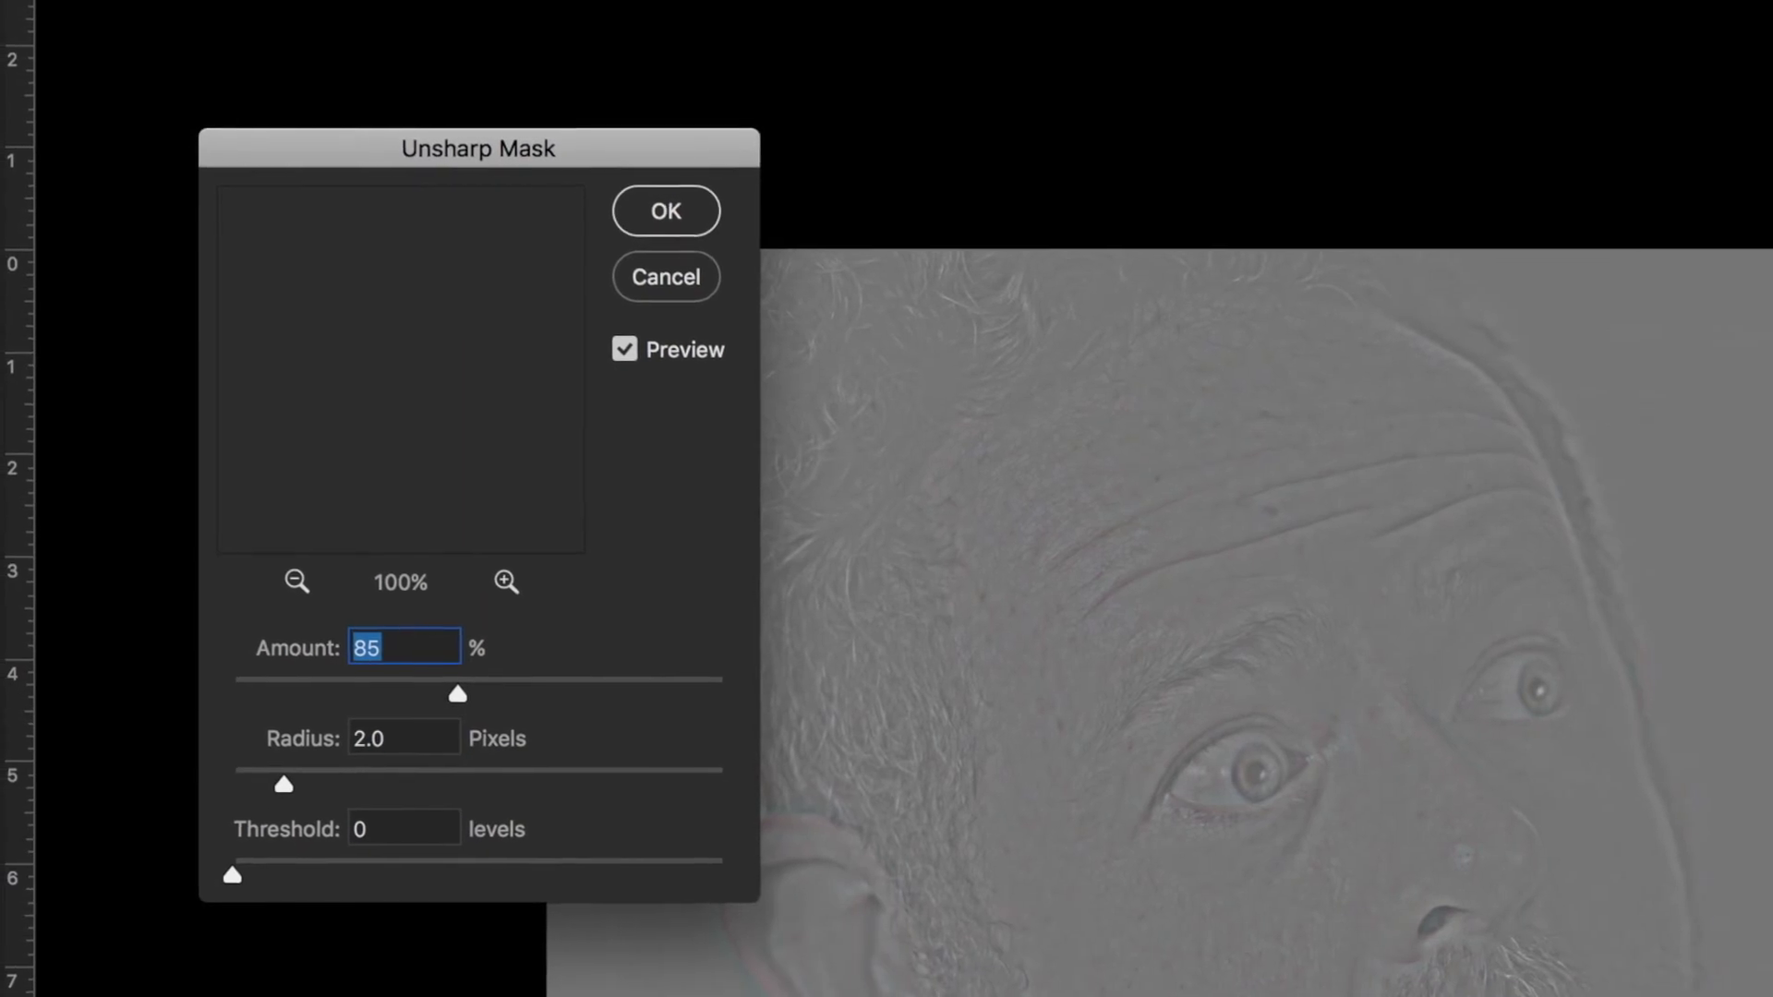
{"action": "left_click", "coordinate": [416, 681]}
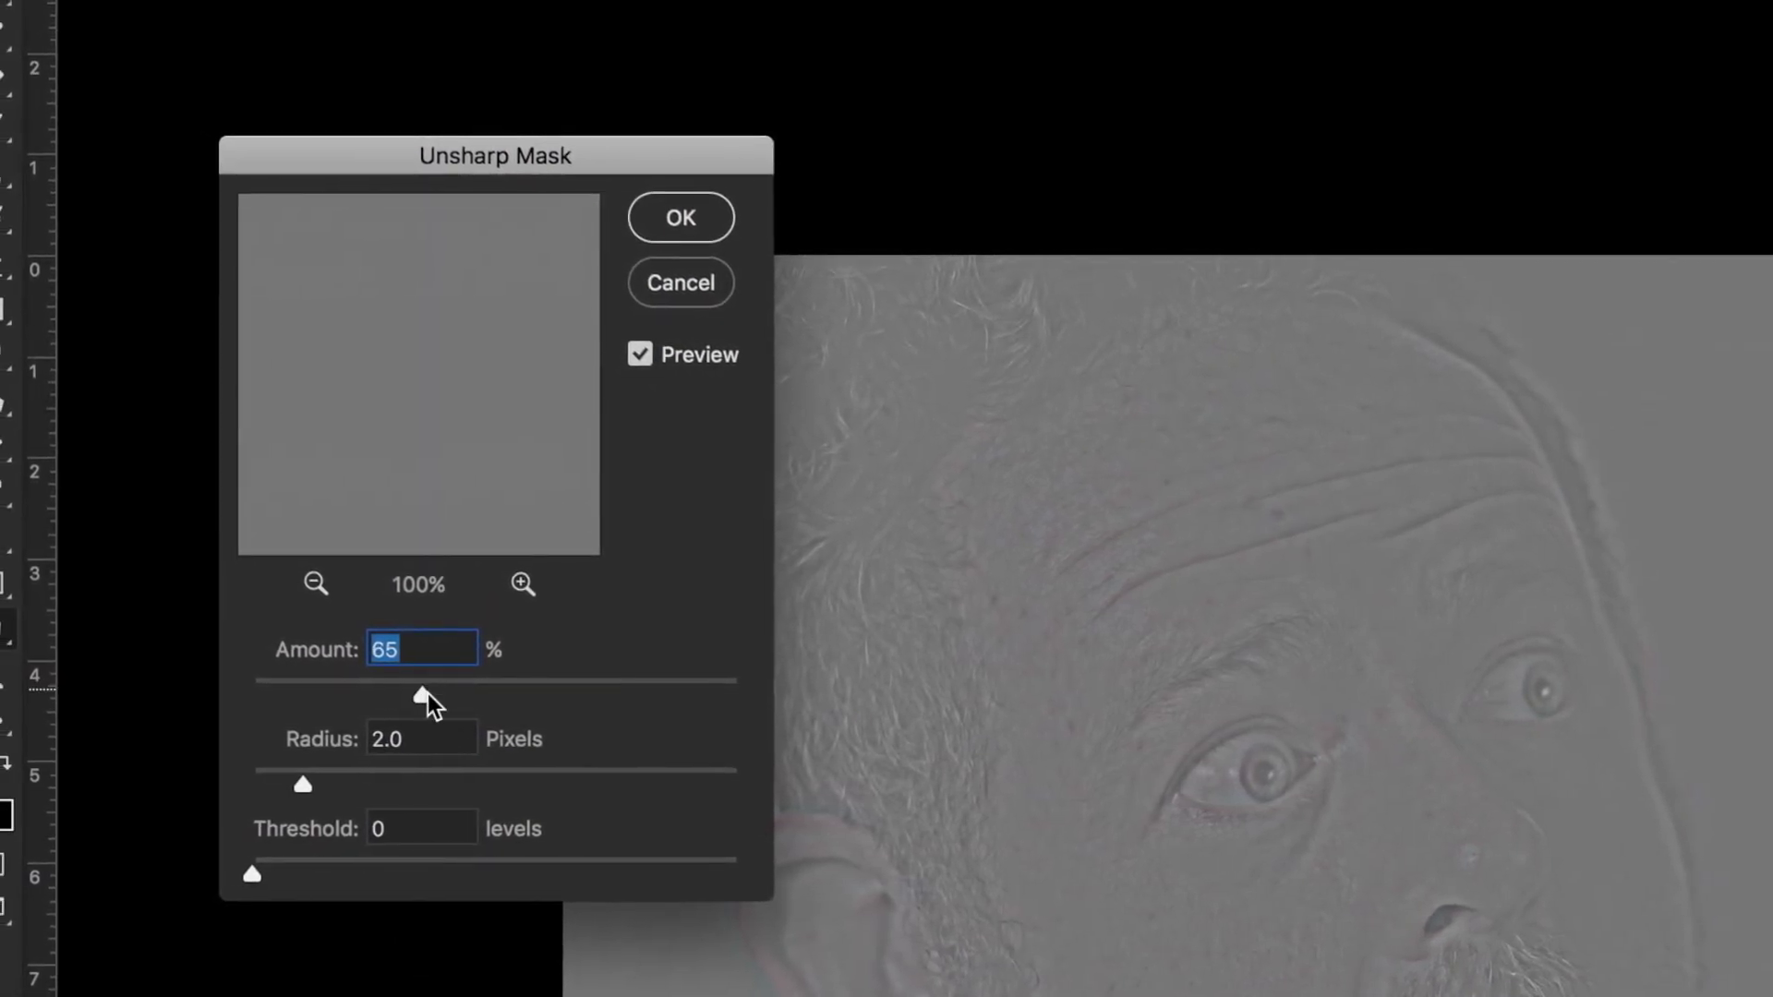
{"action": "left_click_drag", "start_coordinate": [426, 694], "coordinate": [389, 694]}
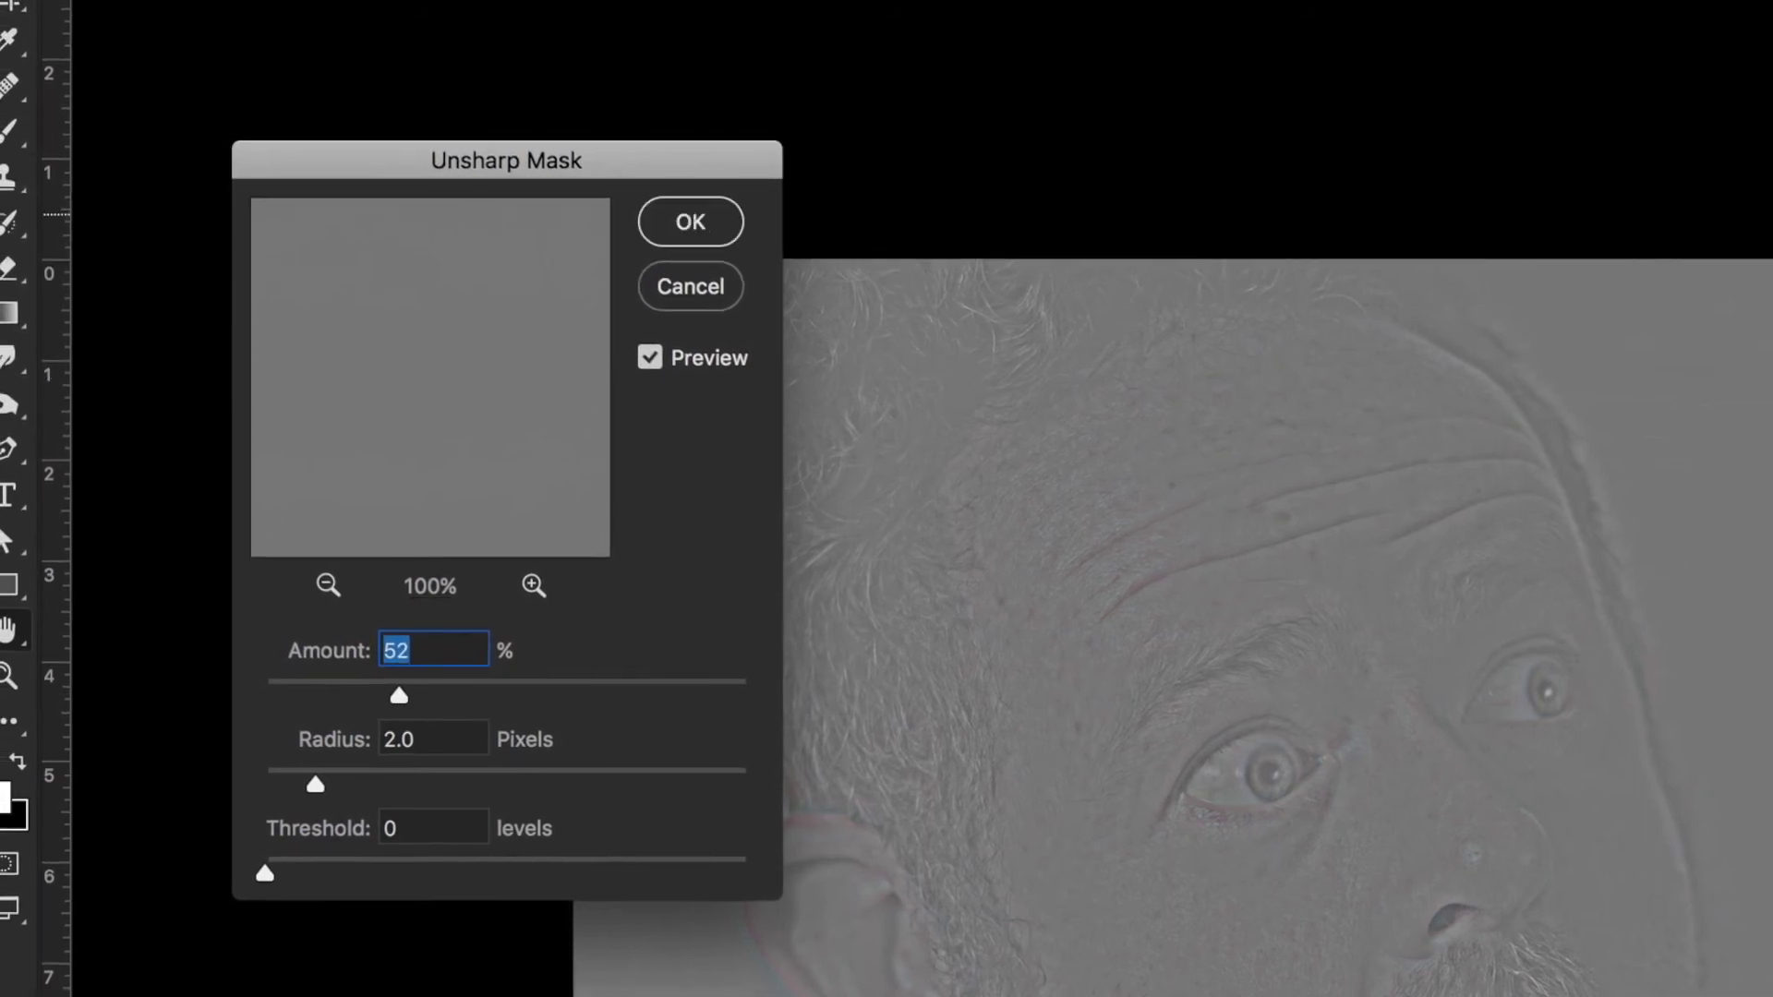
{"action": "left_click", "coordinate": [690, 220]}
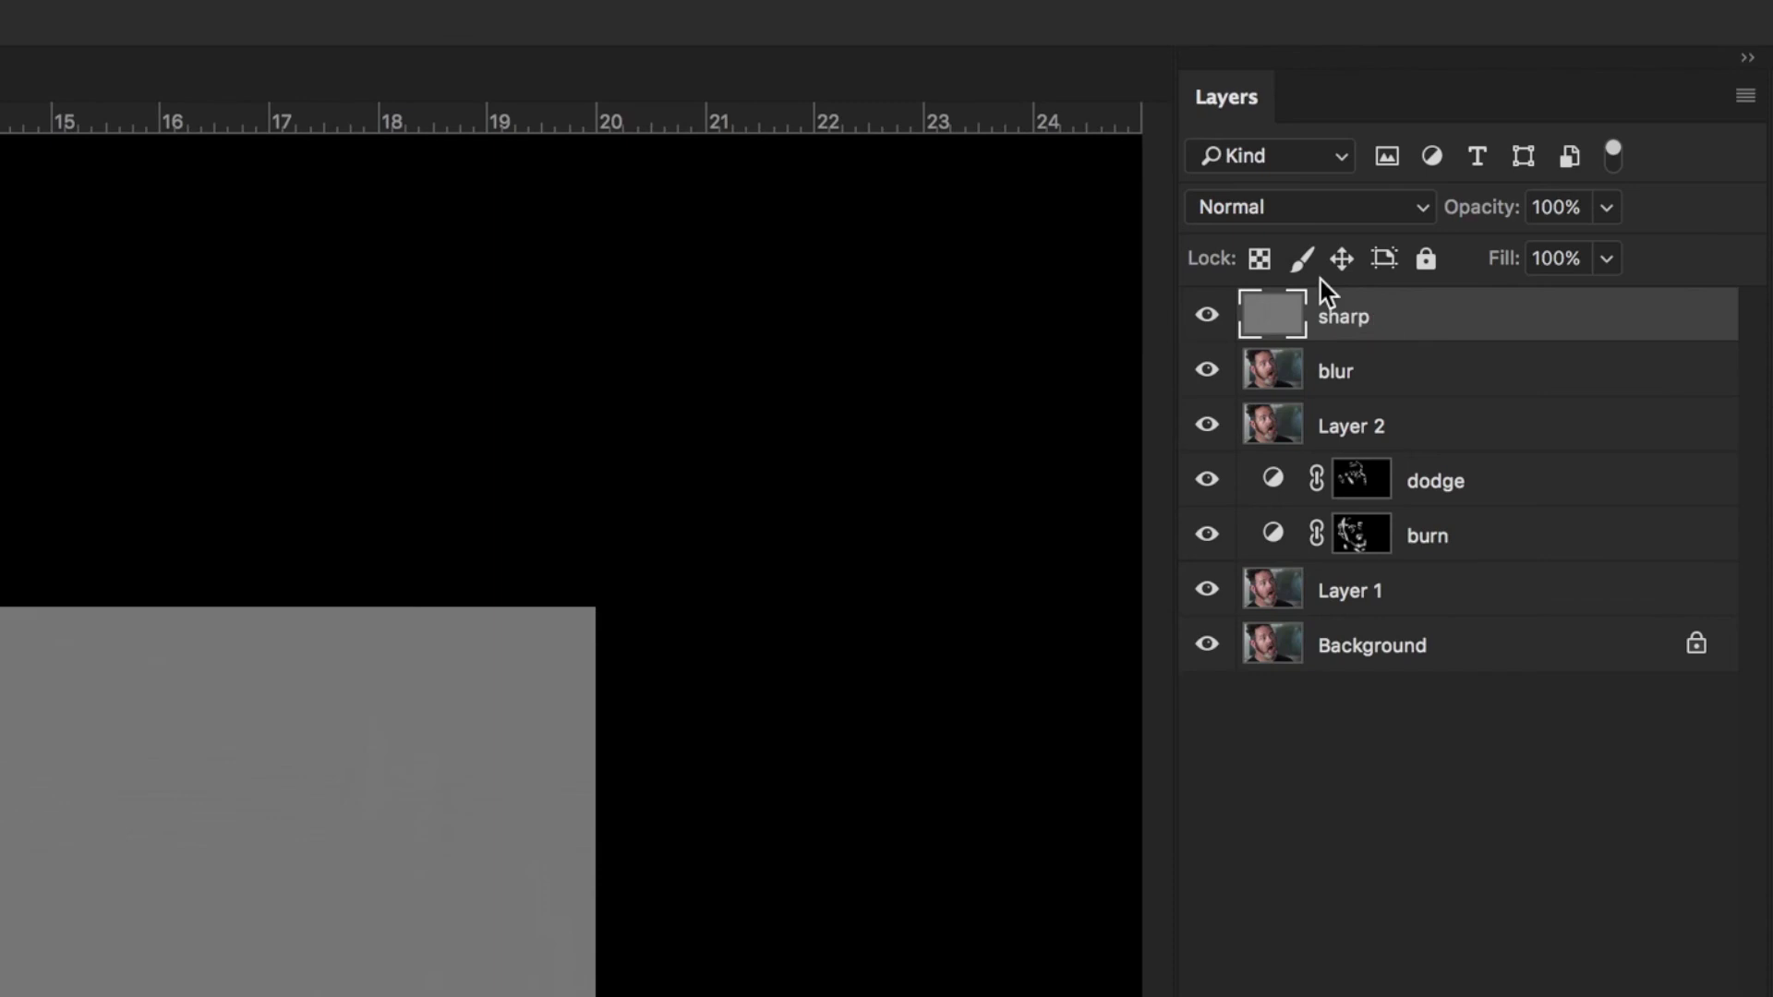
{"action": "left_click", "coordinate": [1397, 146]}
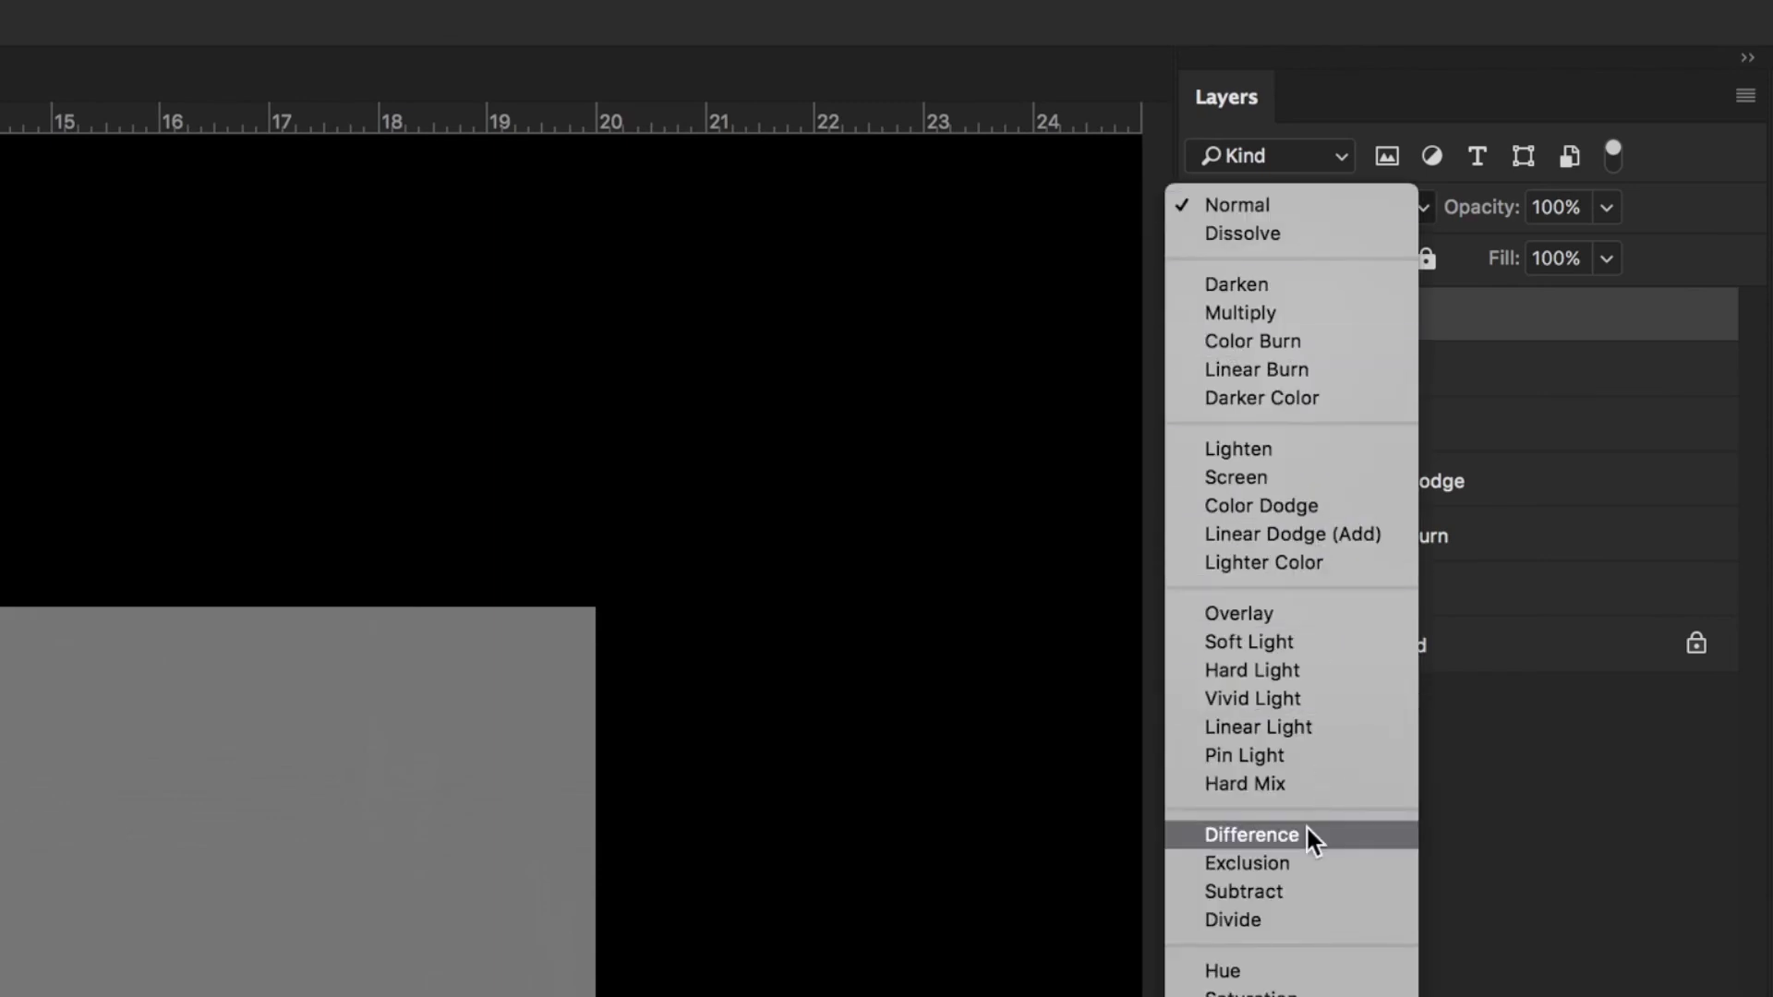
{"action": "left_click", "coordinate": [1259, 728]}
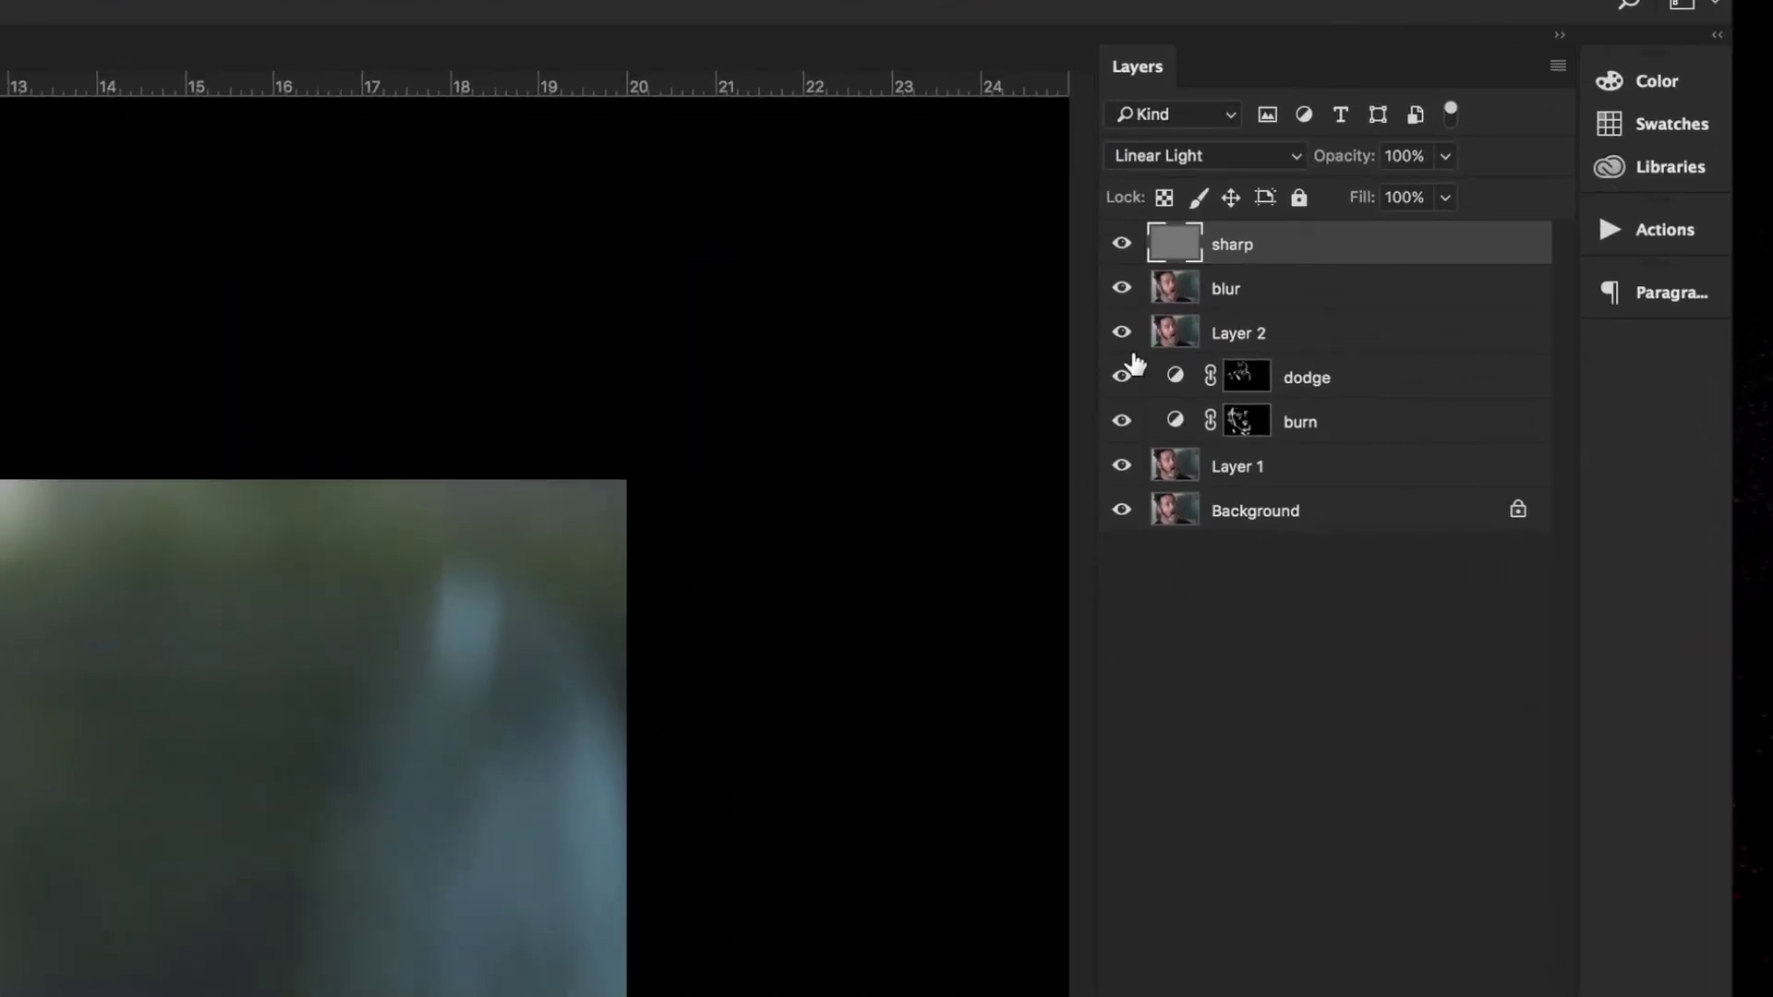
Step: On the blur layer, lasso the forehead above the eyebrows and apply a Gaussian Blur of 21.9 pixels to the selection
{"action": "left_click", "coordinate": [1267, 293]}
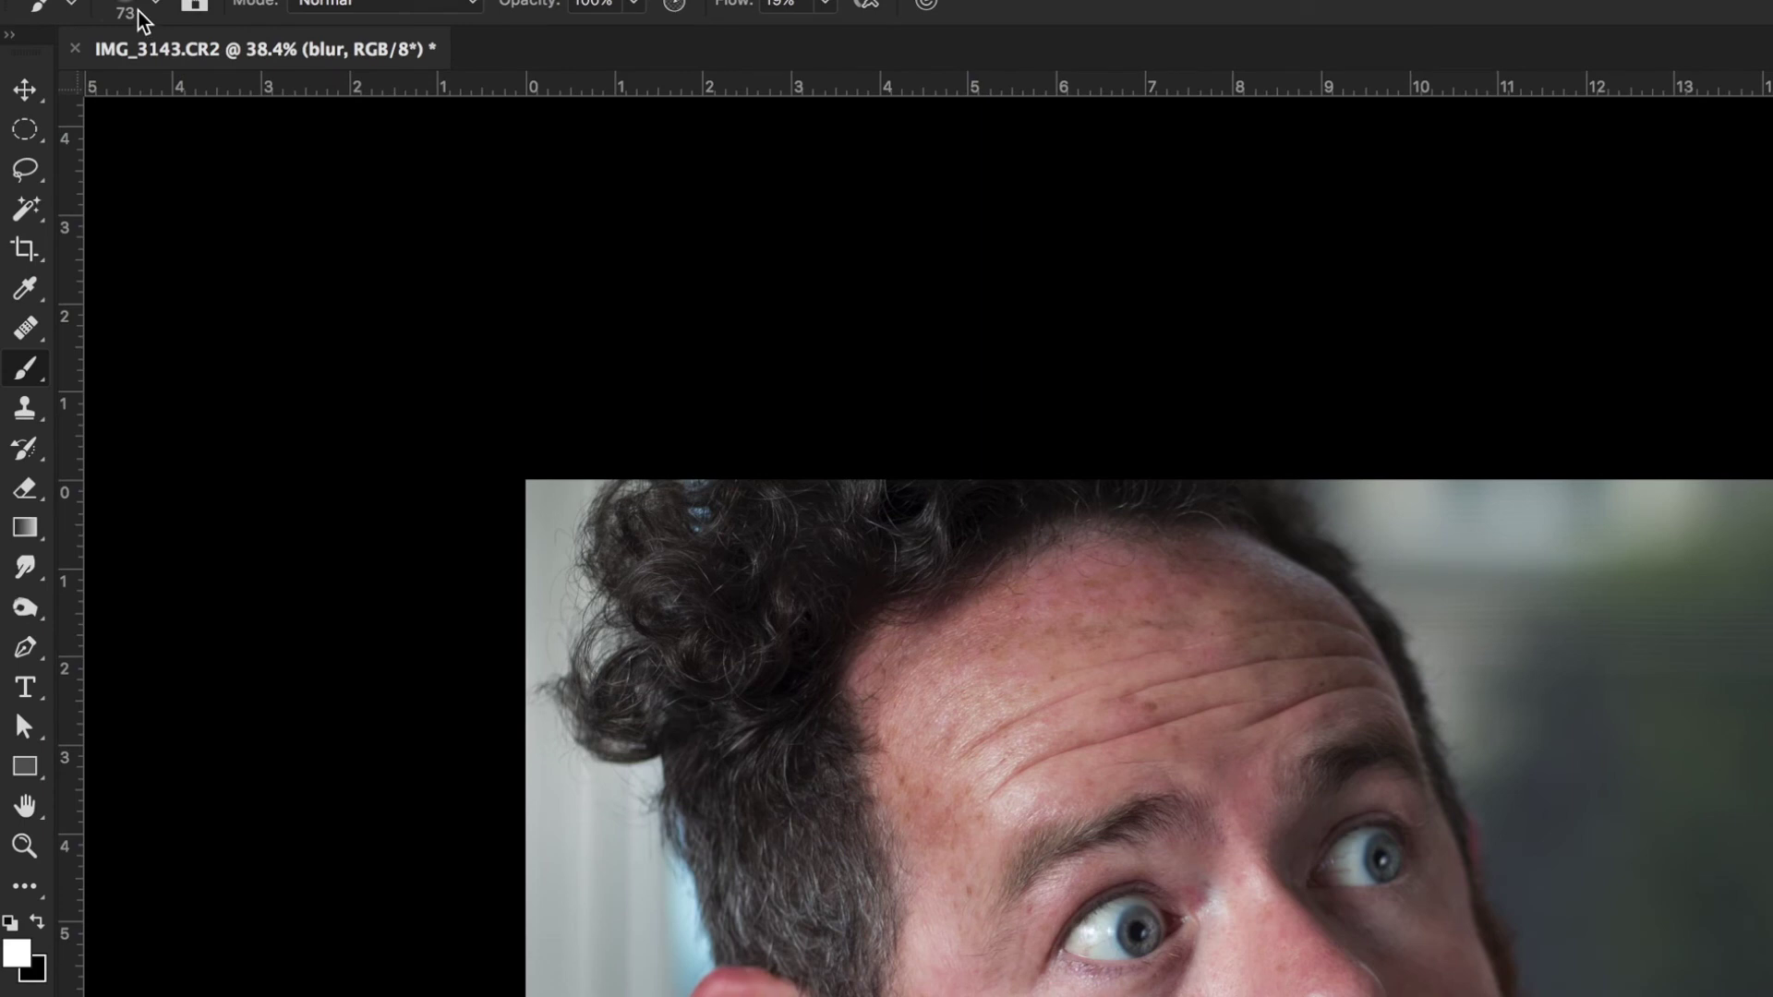
{"action": "left_click", "coordinate": [26, 170]}
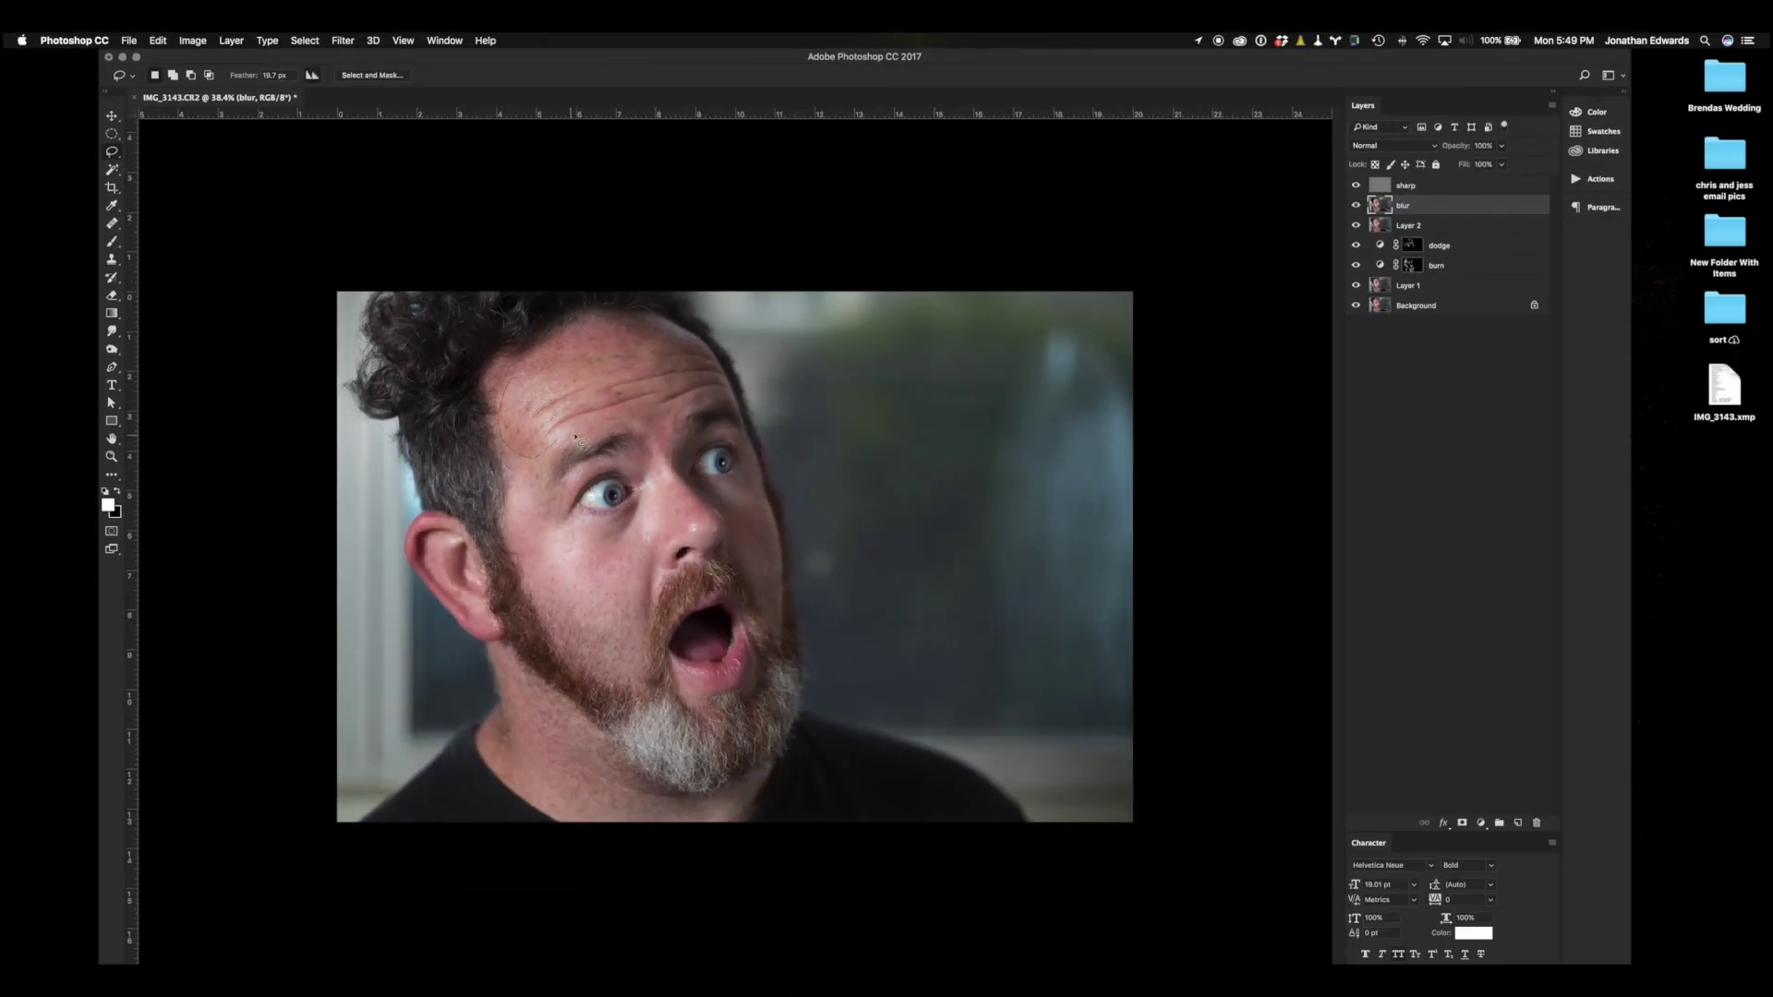
{"action": "mouse_move", "coordinate": [678, 411]}
{"action": "left_mouse_down"}
{"action": "mouse_move", "coordinate": [720, 399]}
{"action": "mouse_move", "coordinate": [714, 368]}
{"action": "mouse_move", "coordinate": [672, 340]}
{"action": "mouse_move", "coordinate": [584, 340]}
{"action": "mouse_move", "coordinate": [513, 382]}
{"action": "left_mouse_up"}
{"action": "left_click", "coordinate": [342, 40]}
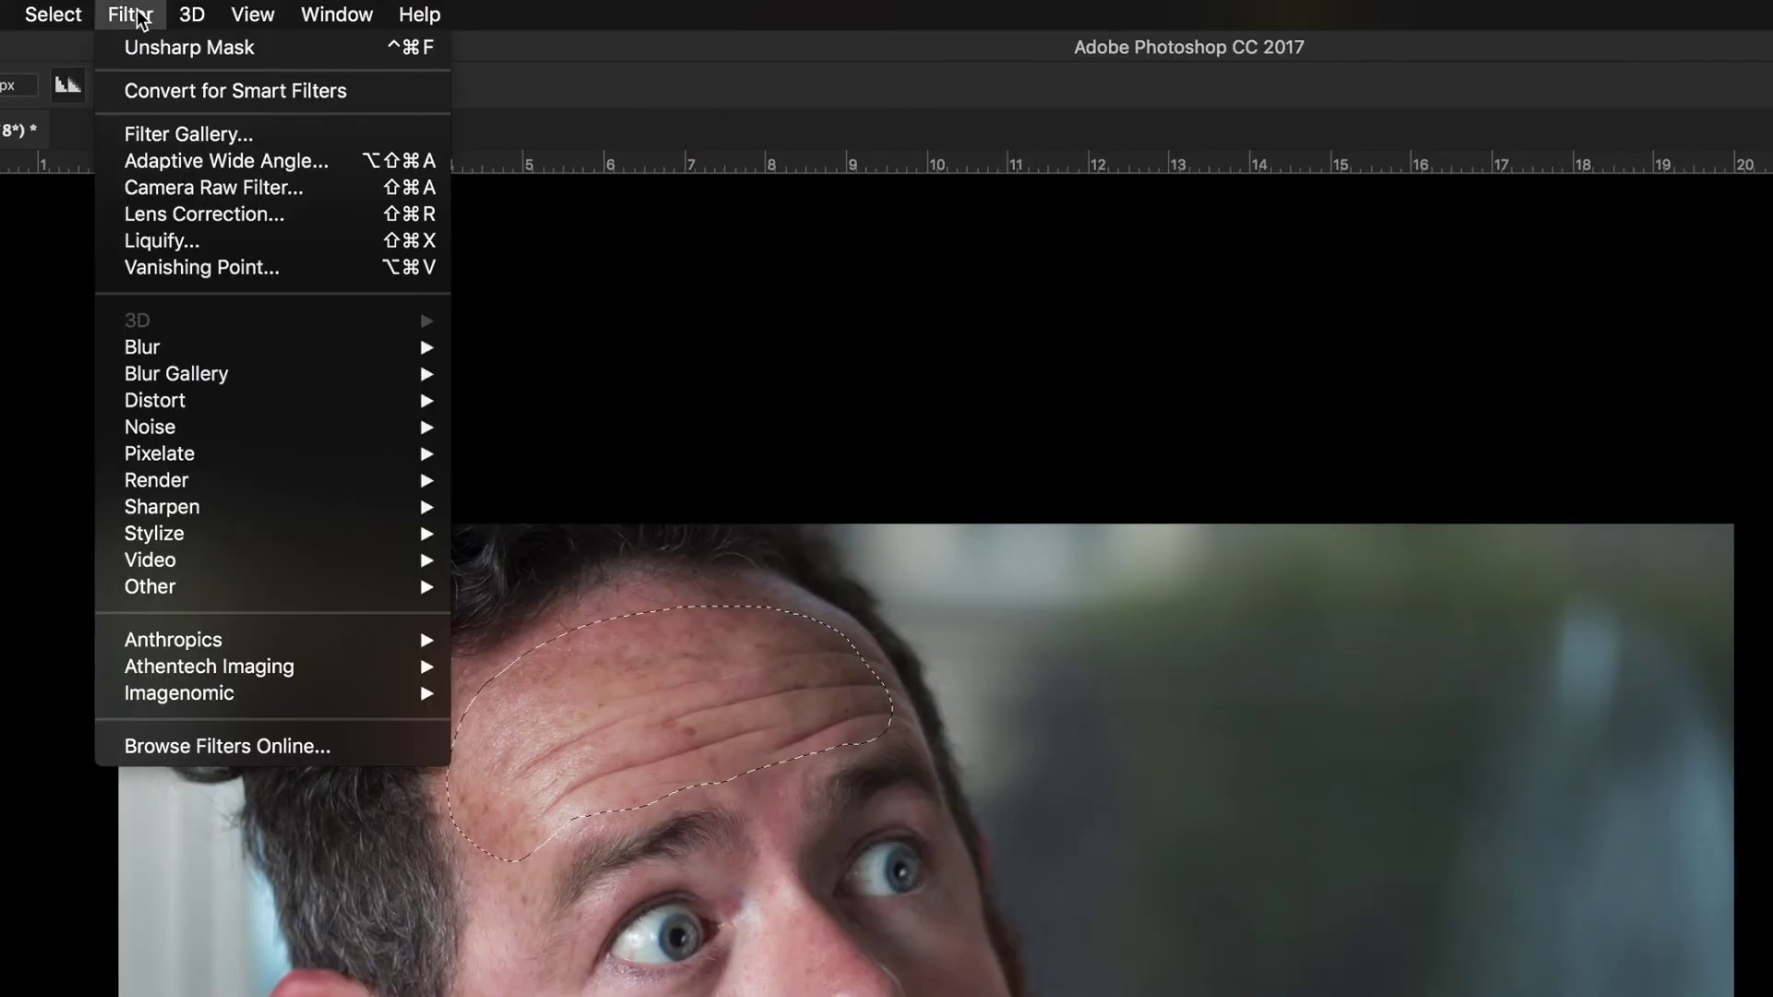
{"action": "mouse_move", "coordinate": [186, 349]}
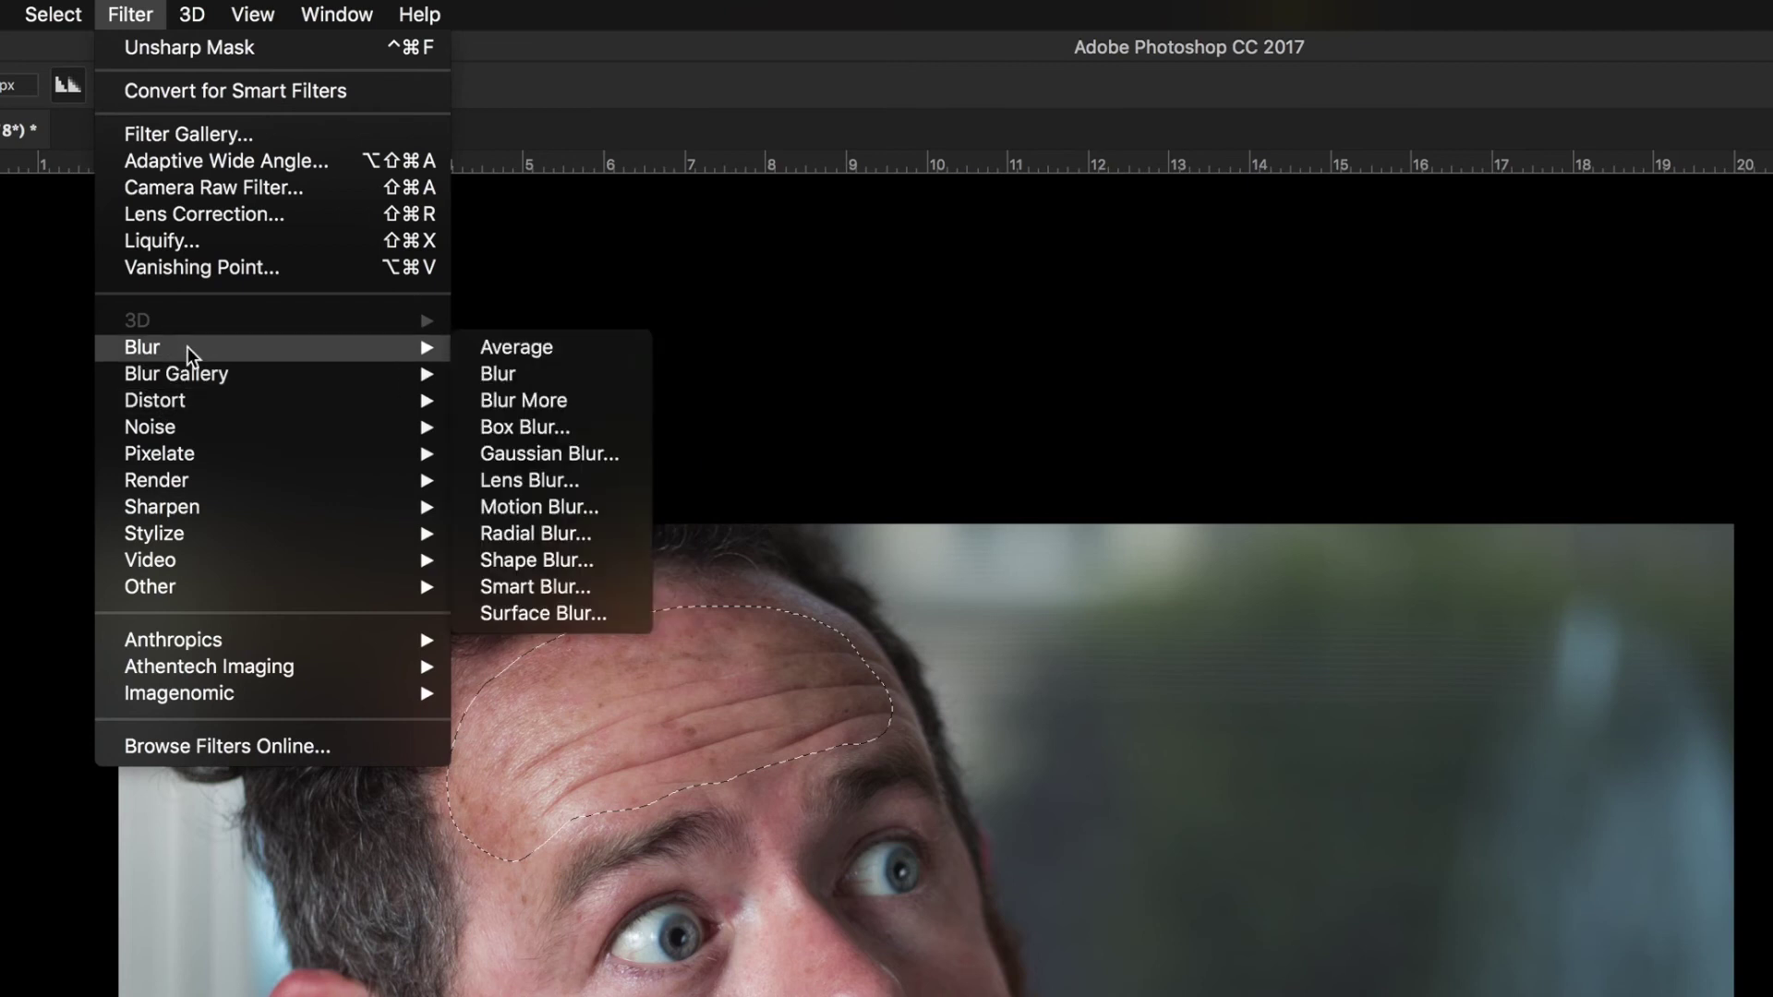
{"action": "left_click", "coordinate": [577, 454]}
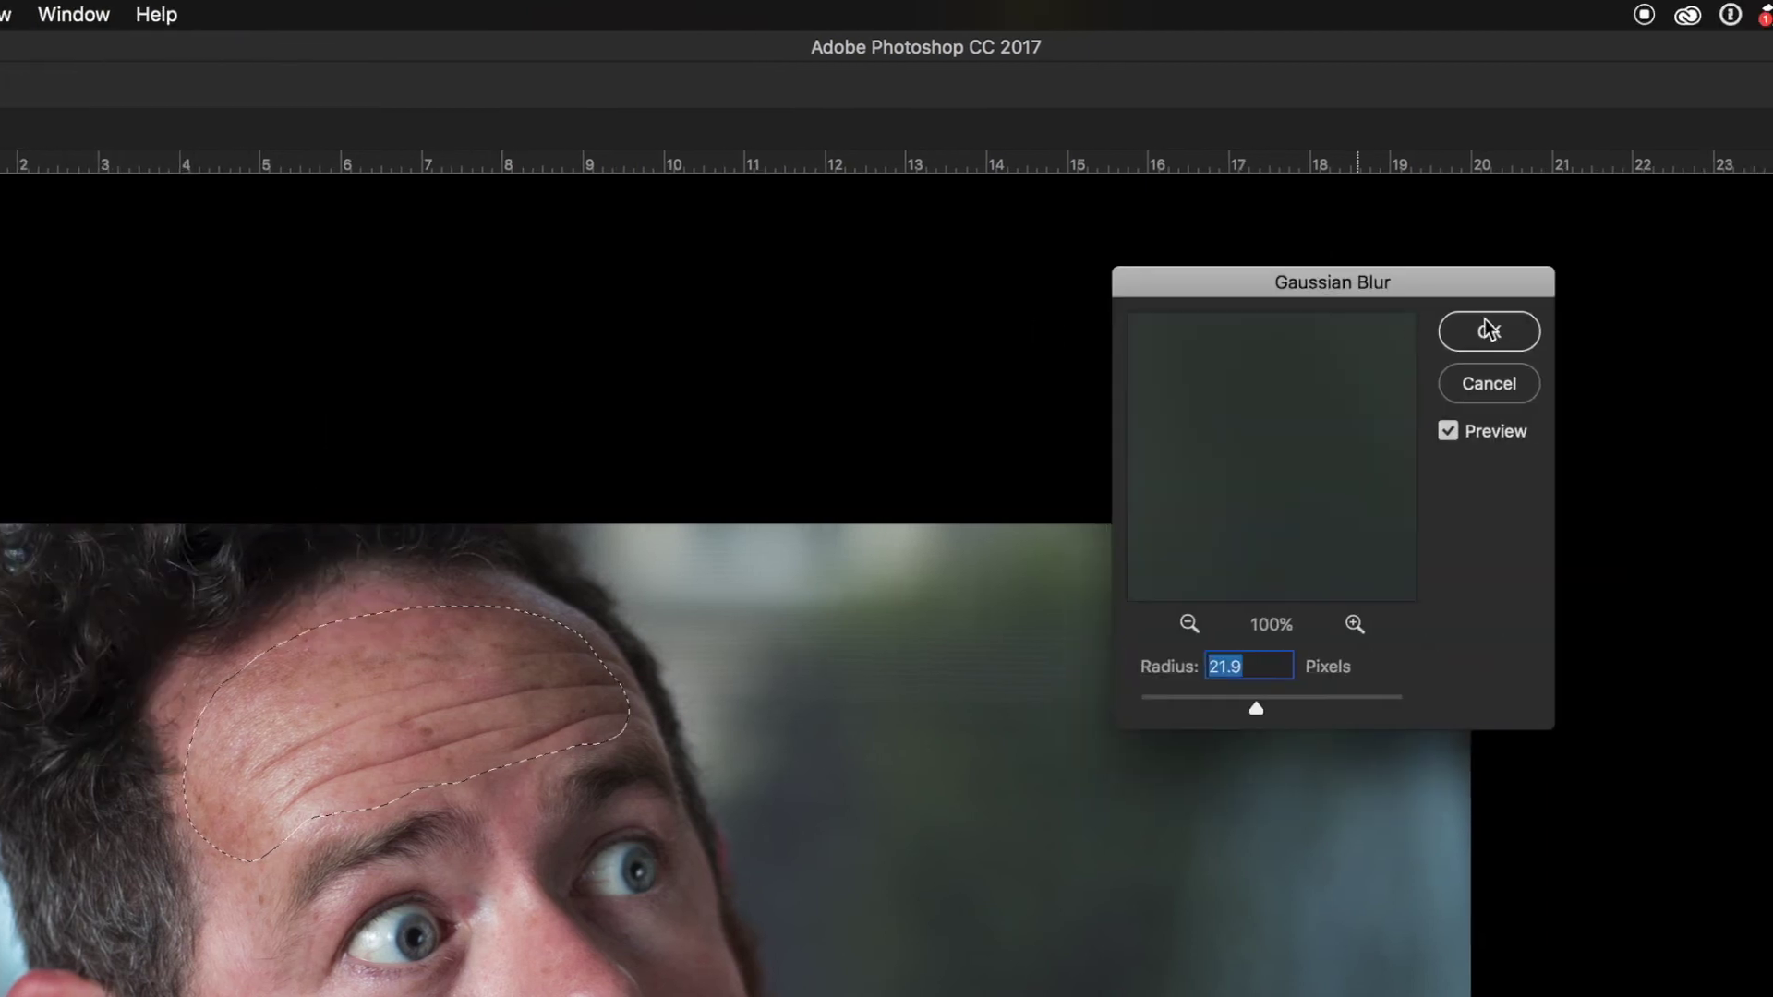
{"action": "left_click", "coordinate": [1506, 334]}
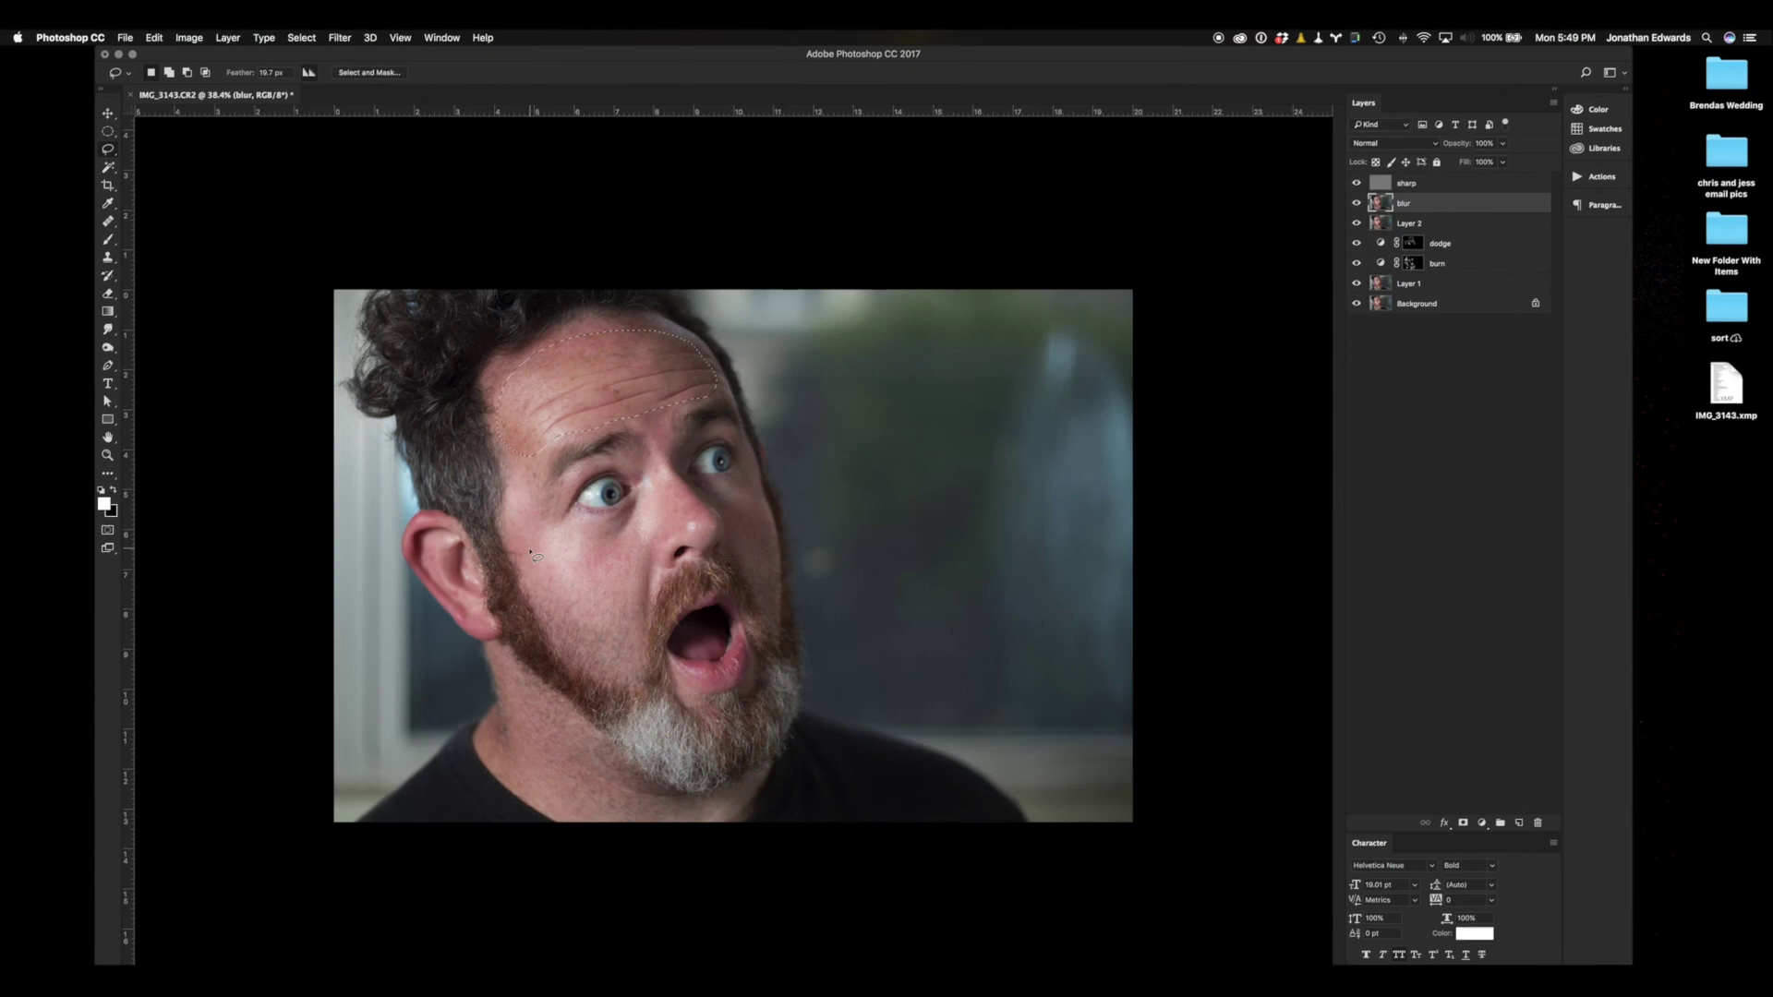
Step: On the blur layer, lasso the near cheek between the sideburn and nose and apply a Gaussian Blur to it
{"action": "mouse_move", "coordinate": [531, 515]}
{"action": "left_mouse_down"}
{"action": "mouse_move", "coordinate": [633, 553]}
{"action": "mouse_move", "coordinate": [619, 623]}
{"action": "mouse_move", "coordinate": [506, 554]}
{"action": "left_mouse_up"}
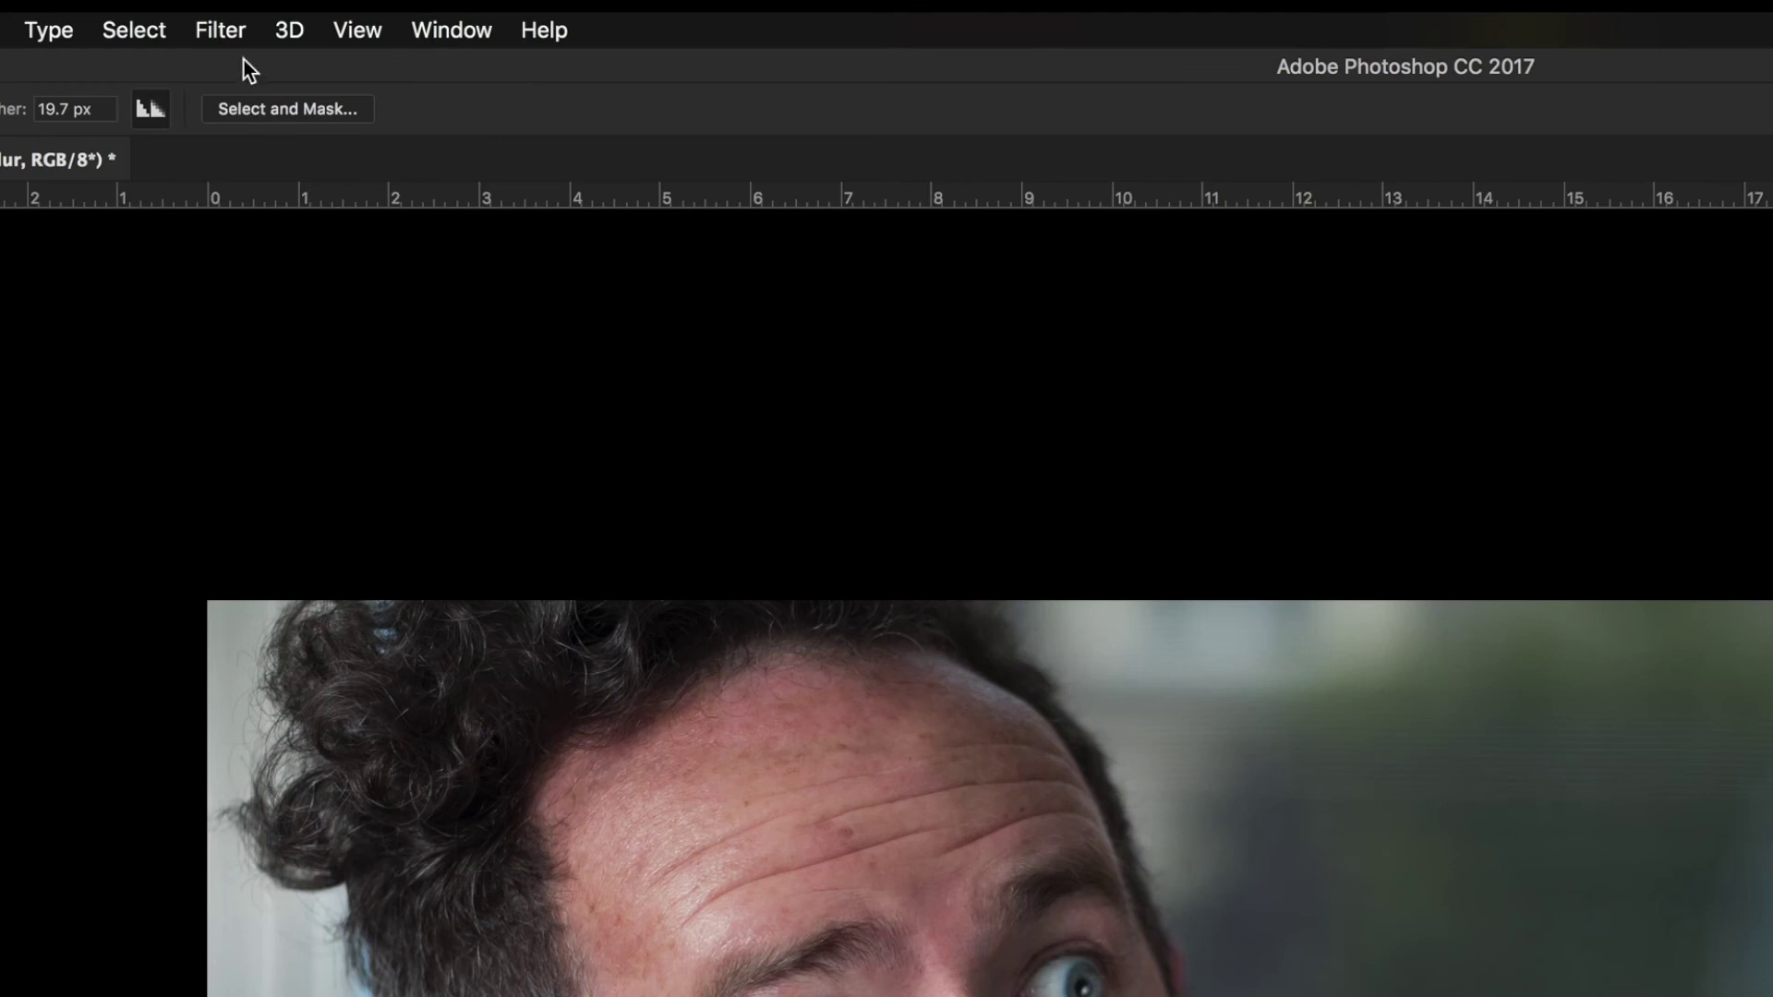
{"action": "left_click", "coordinate": [332, 32]}
{"action": "left_click", "coordinate": [230, 67]}
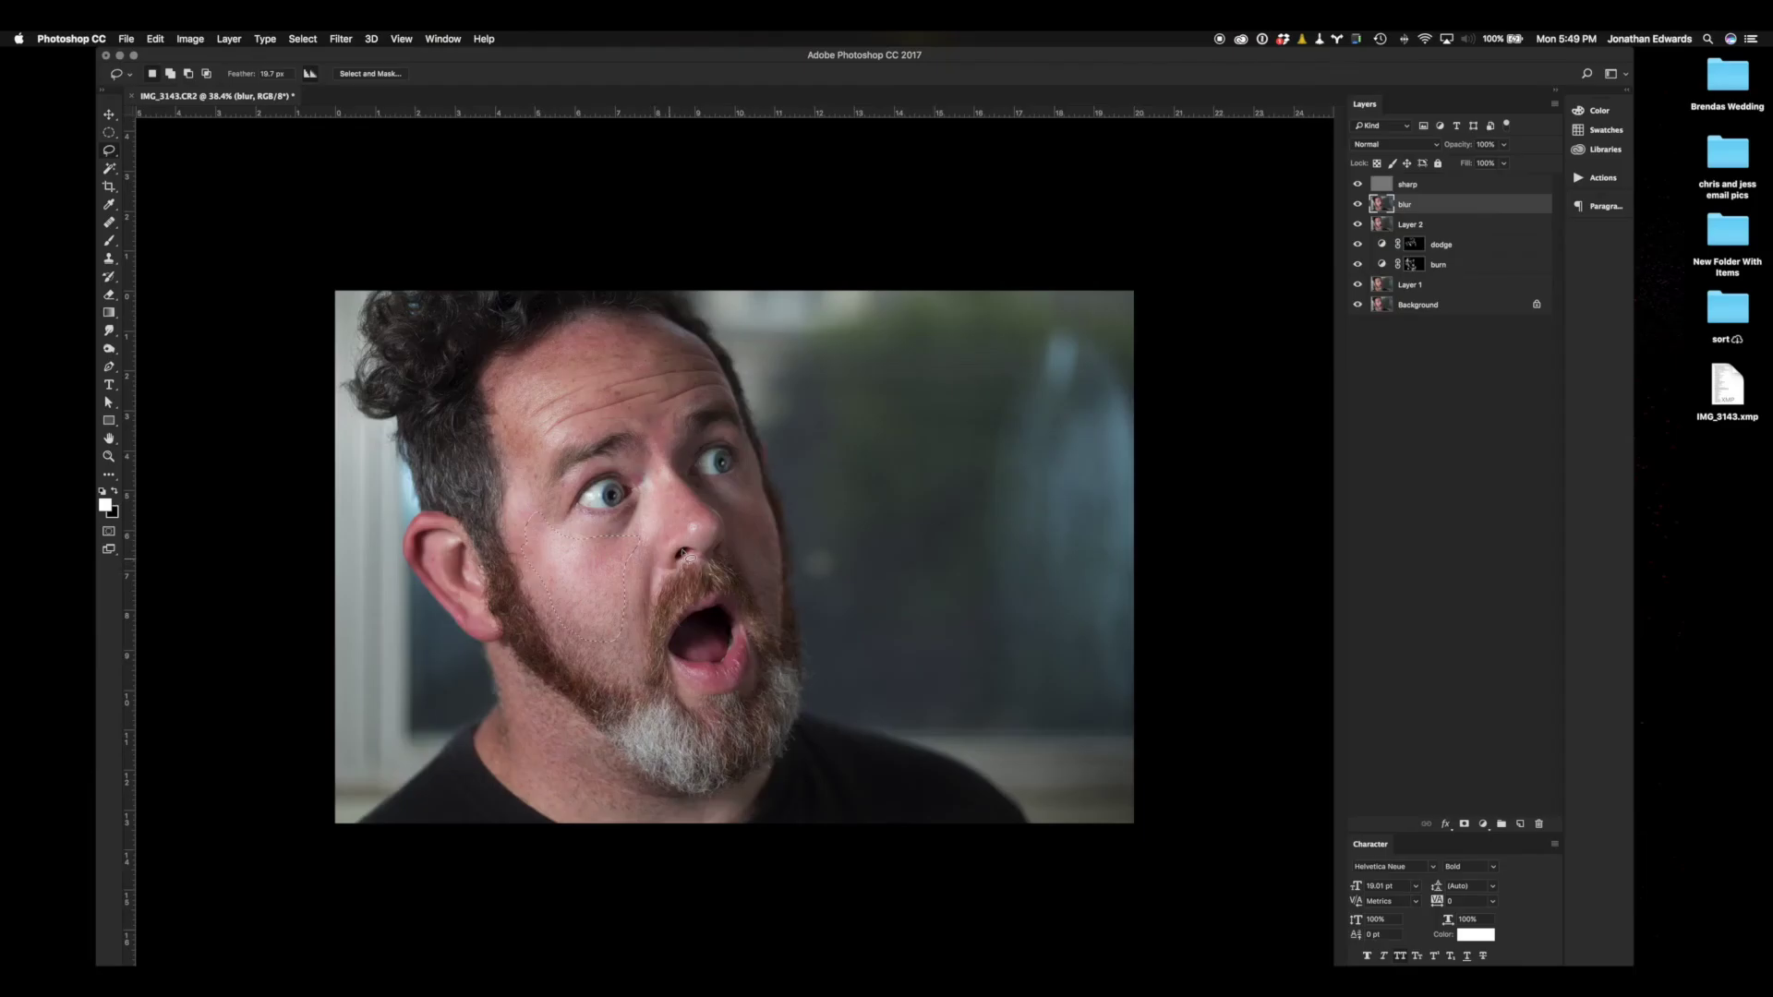
Step: Lasso the far cheek beside the nose on the blur layer and apply Gaussian Blur to the selection
{"action": "left_click_drag", "start_coordinate": [765, 558], "coordinate": [729, 497]}
{"action": "left_click", "coordinate": [341, 39]}
{"action": "mouse_move", "coordinate": [374, 203]}
{"action": "left_click", "coordinate": [545, 256]}
{"action": "key", "text": "Return"}
{"action": "left_click", "coordinate": [340, 38]}
{"action": "left_click", "coordinate": [340, 55]}
Step: Lasso the neck skin beside the beard and smooth the selection with Gaussian Blur
{"action": "left_click_drag", "start_coordinate": [600, 753], "coordinate": [637, 785]}
{"action": "left_click", "coordinate": [341, 39]}
{"action": "left_click", "coordinate": [545, 255]}
{"action": "key", "text": "Return"}
Step: Lasso the forehead on the blur layer again and apply Gaussian Blur to smooth it further
{"action": "left_click_drag", "start_coordinate": [554, 400], "coordinate": [616, 394]}
{"action": "left_click", "coordinate": [341, 39]}
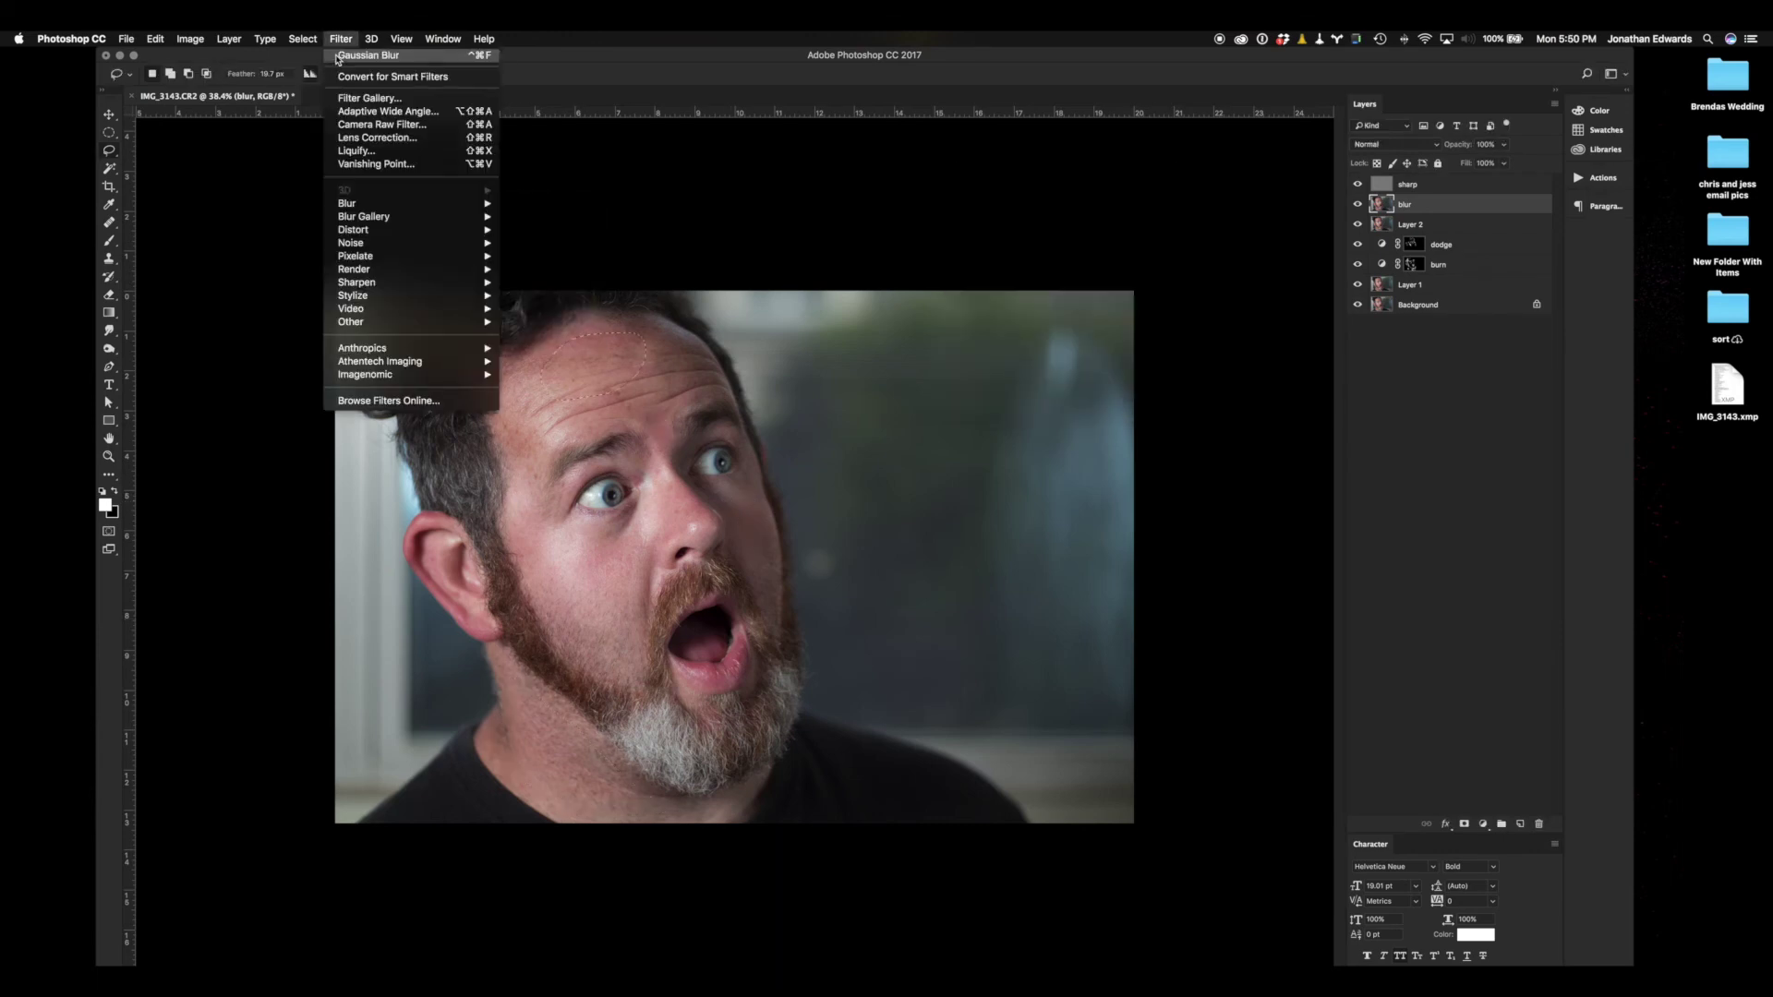
{"action": "left_click", "coordinate": [367, 55]}
{"action": "left_click", "coordinate": [341, 38]}
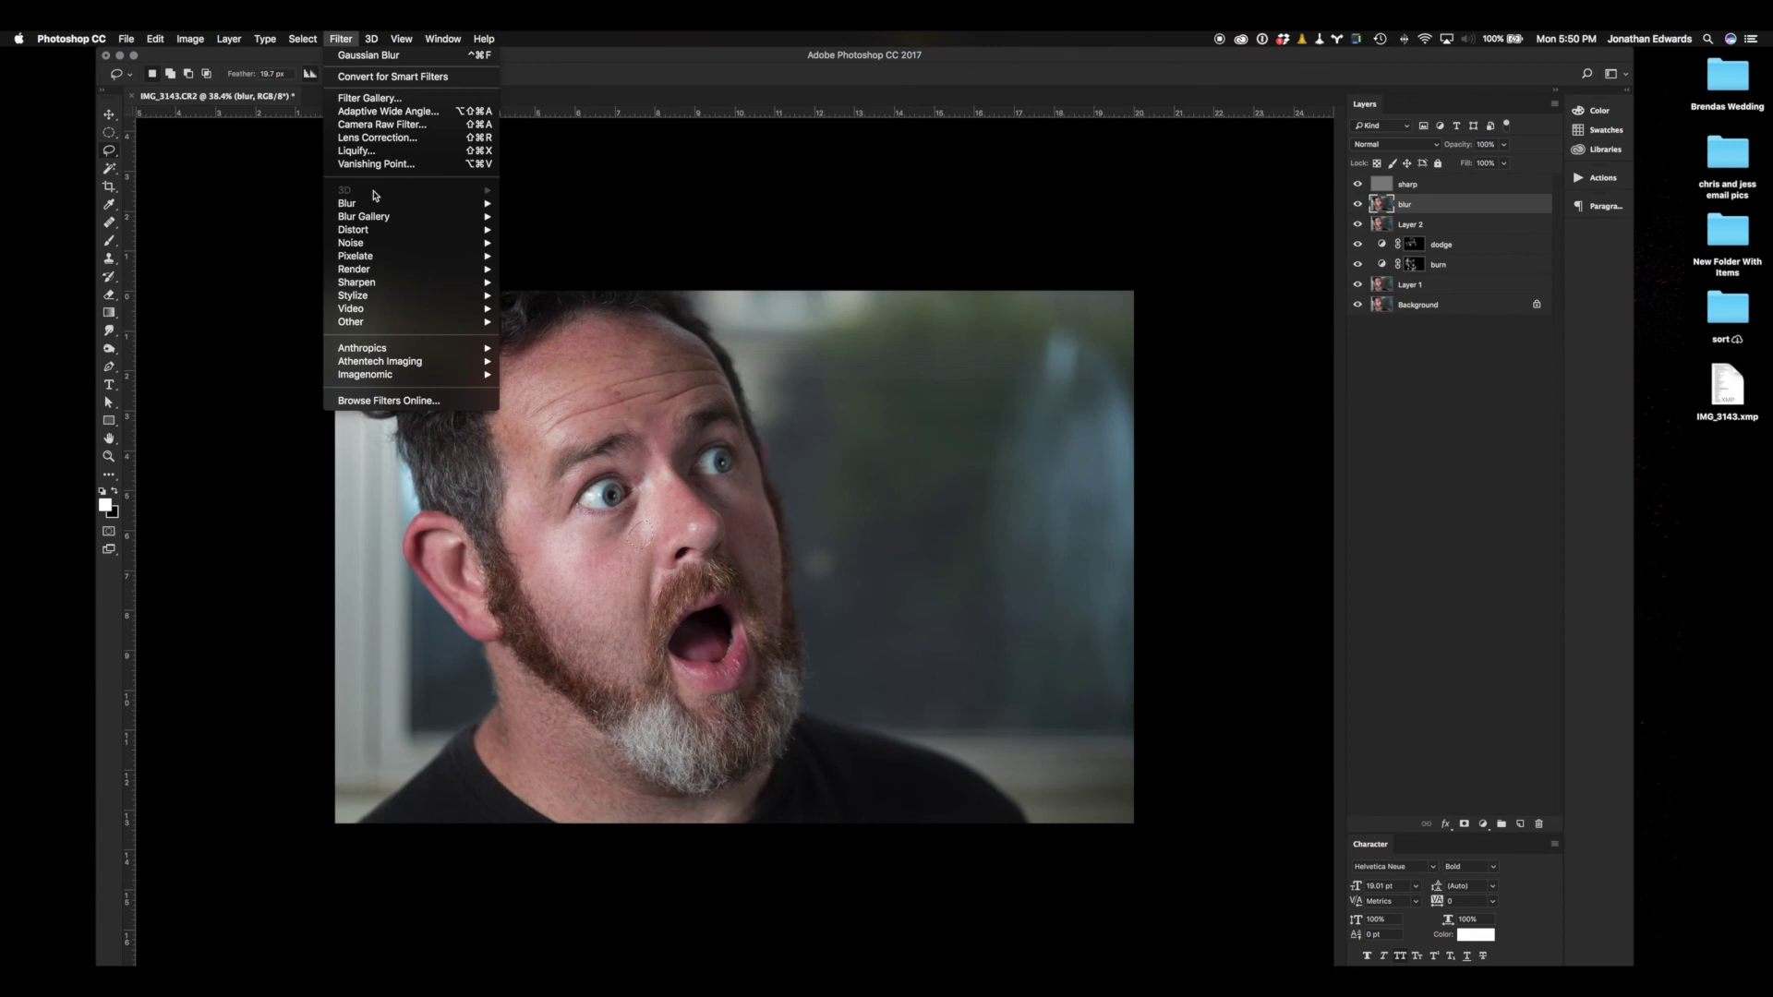
{"action": "mouse_move", "coordinate": [374, 202]}
{"action": "left_click", "coordinate": [545, 256]}
{"action": "key", "text": "Return"}
Step: Reselect the neck area below the jaw and apply Gaussian Blur to it once more
{"action": "left_click_drag", "start_coordinate": [592, 768], "coordinate": [630, 793]}
{"action": "left_click", "coordinate": [341, 38]}
{"action": "left_click", "coordinate": [367, 56]}
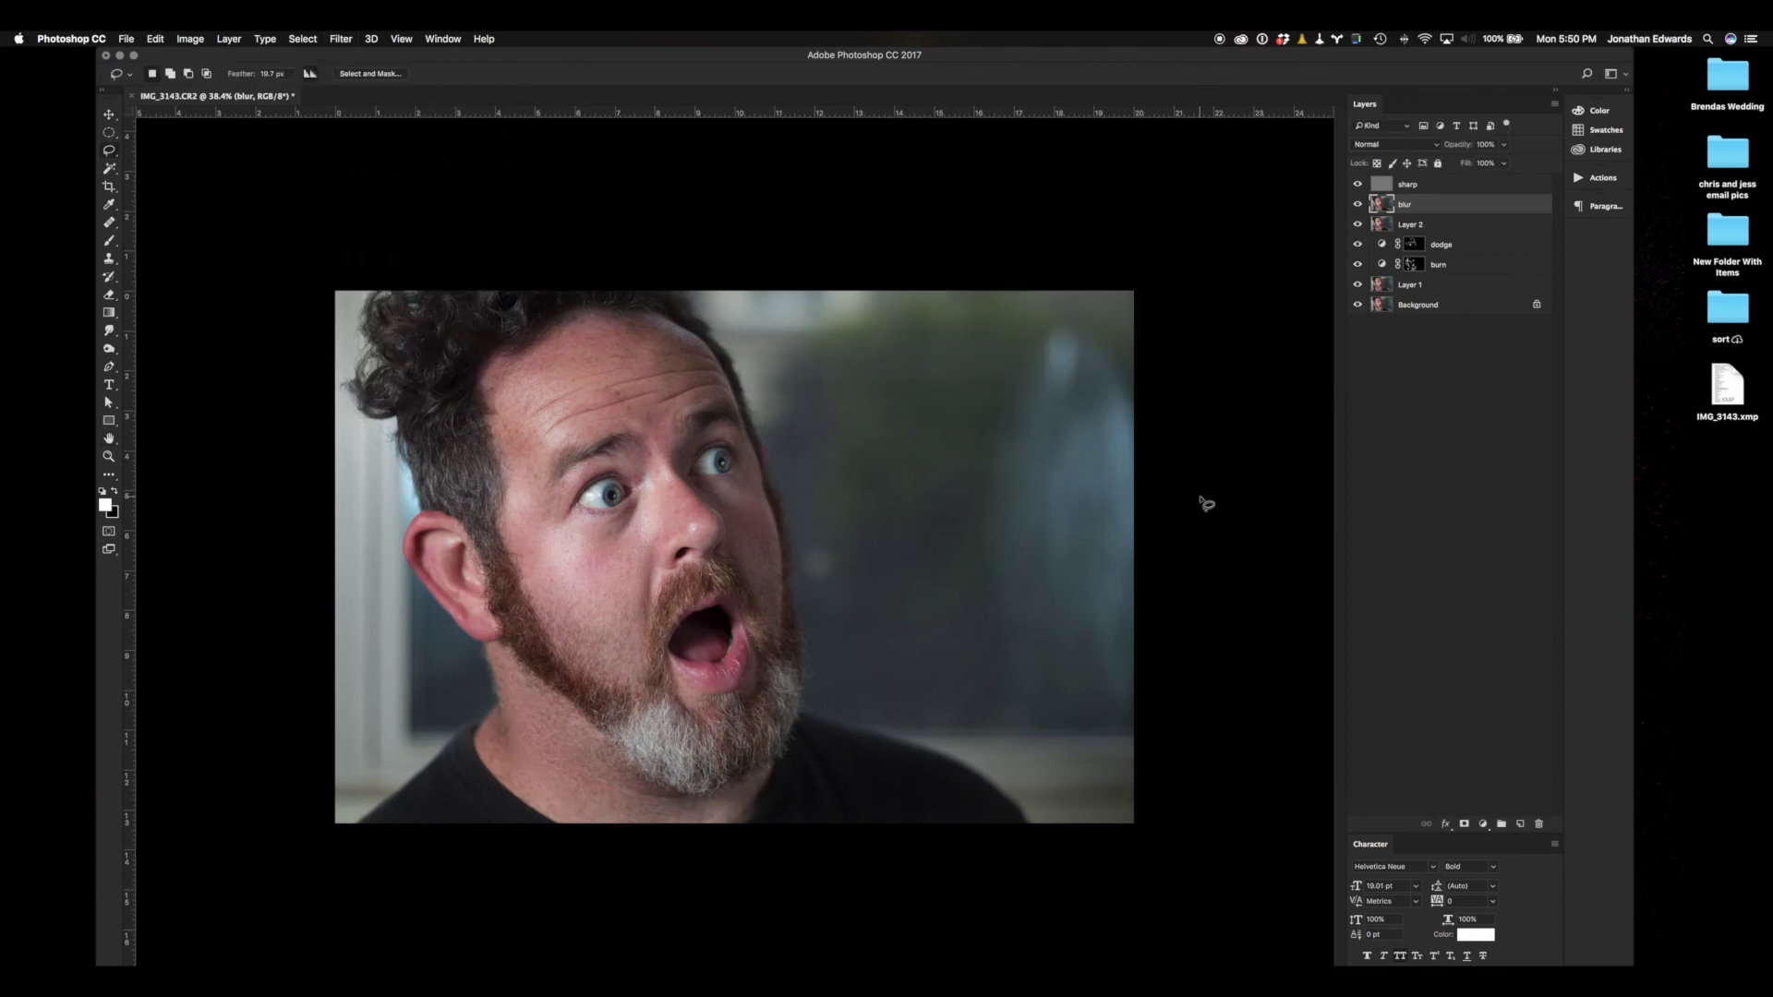
Step: Stamp all visible layers into a new layer above sharp and sharpen it with Unsharp Mask at 235% amount and 2.0 pixels radius
{"action": "left_click", "coordinate": [1421, 187]}
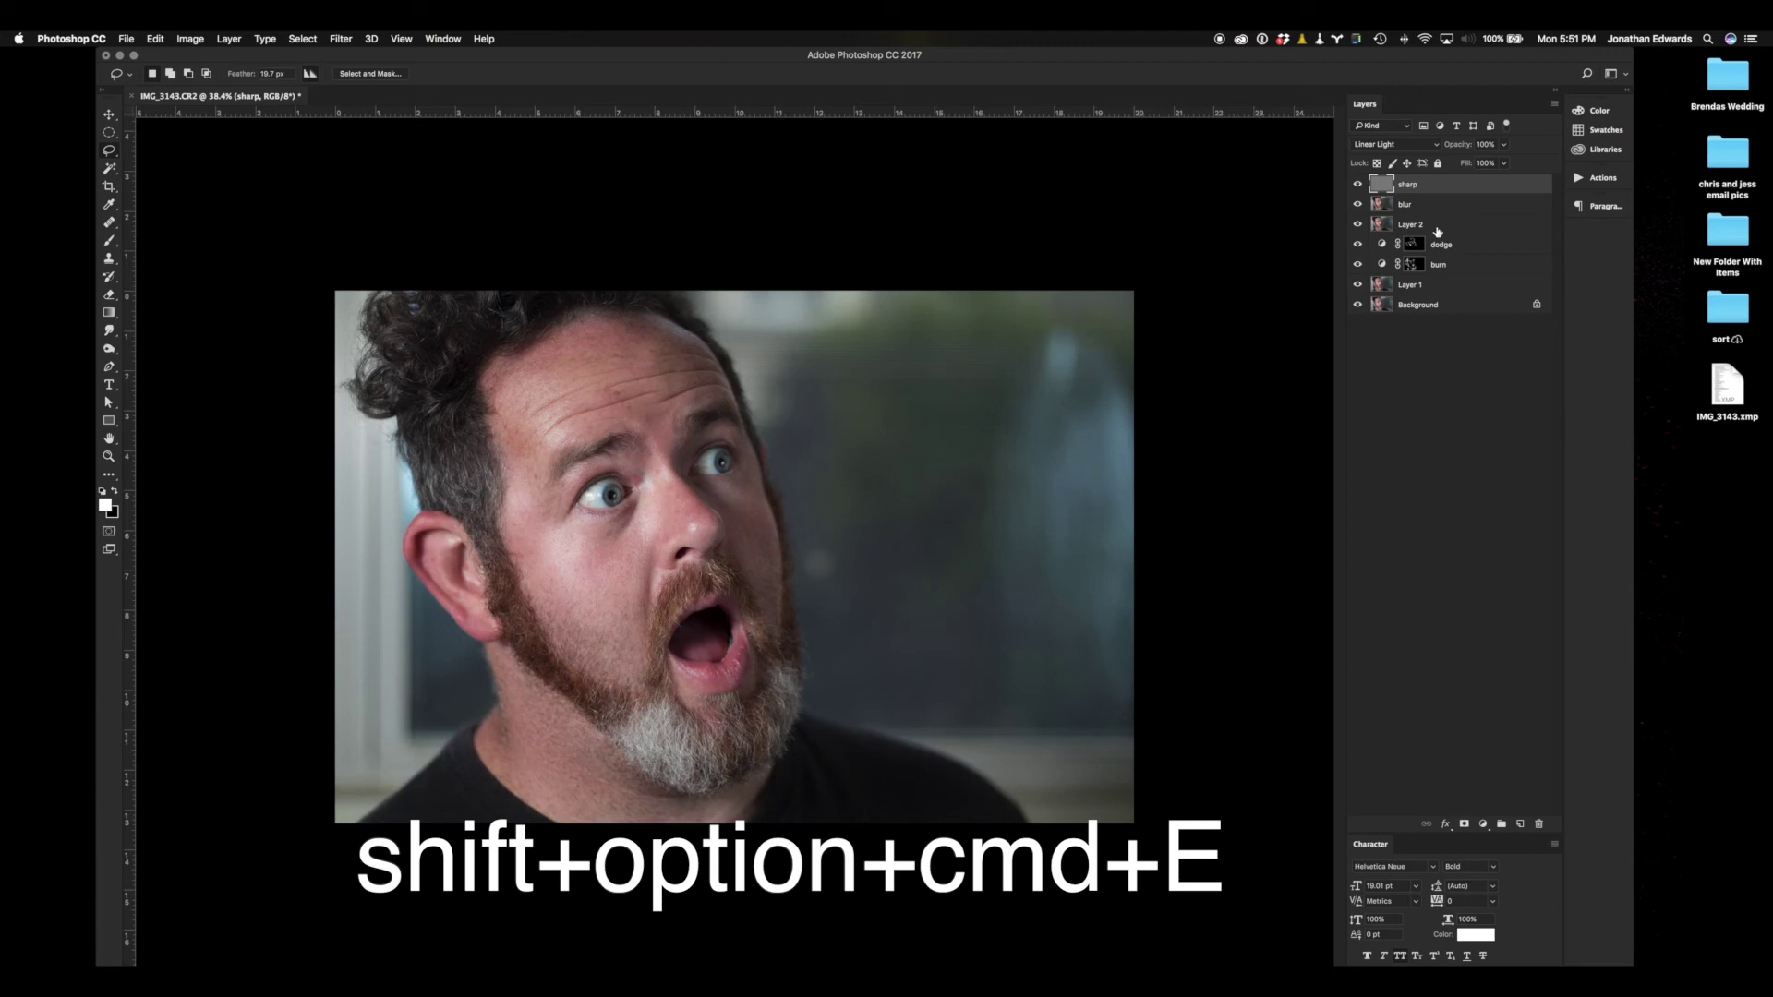
{"action": "key", "text": "alt+shift+super+e"}
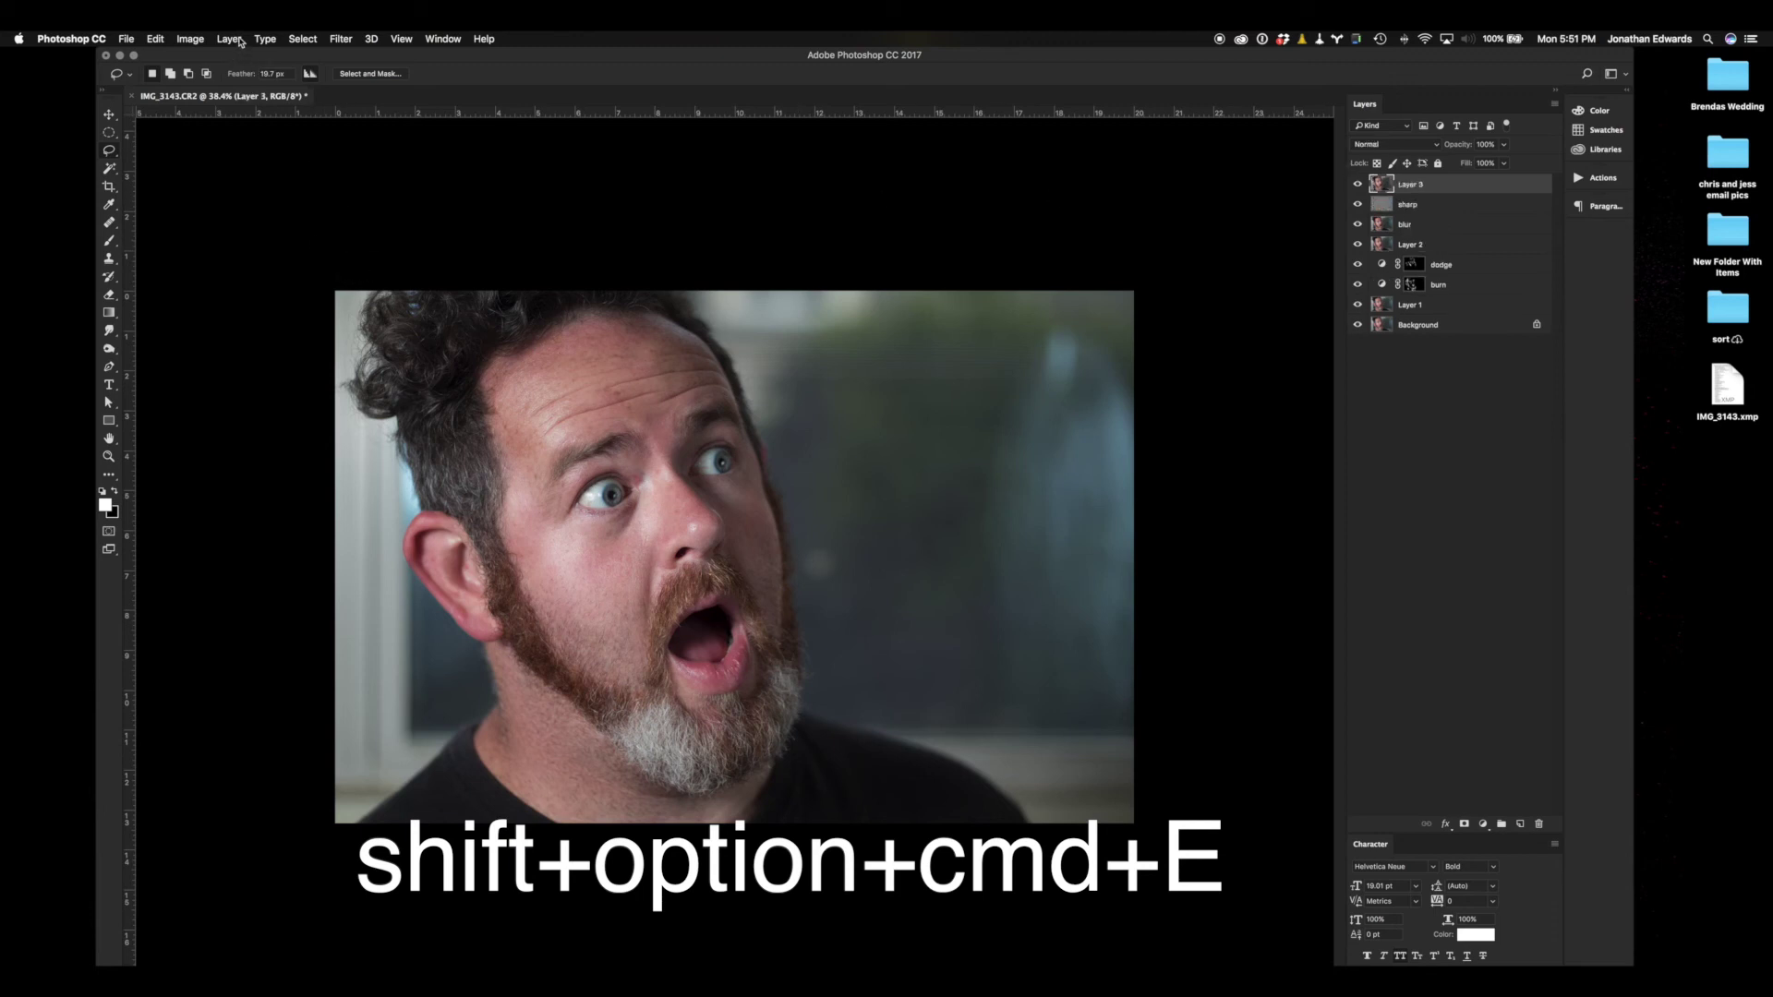
{"action": "left_click", "coordinate": [340, 38]}
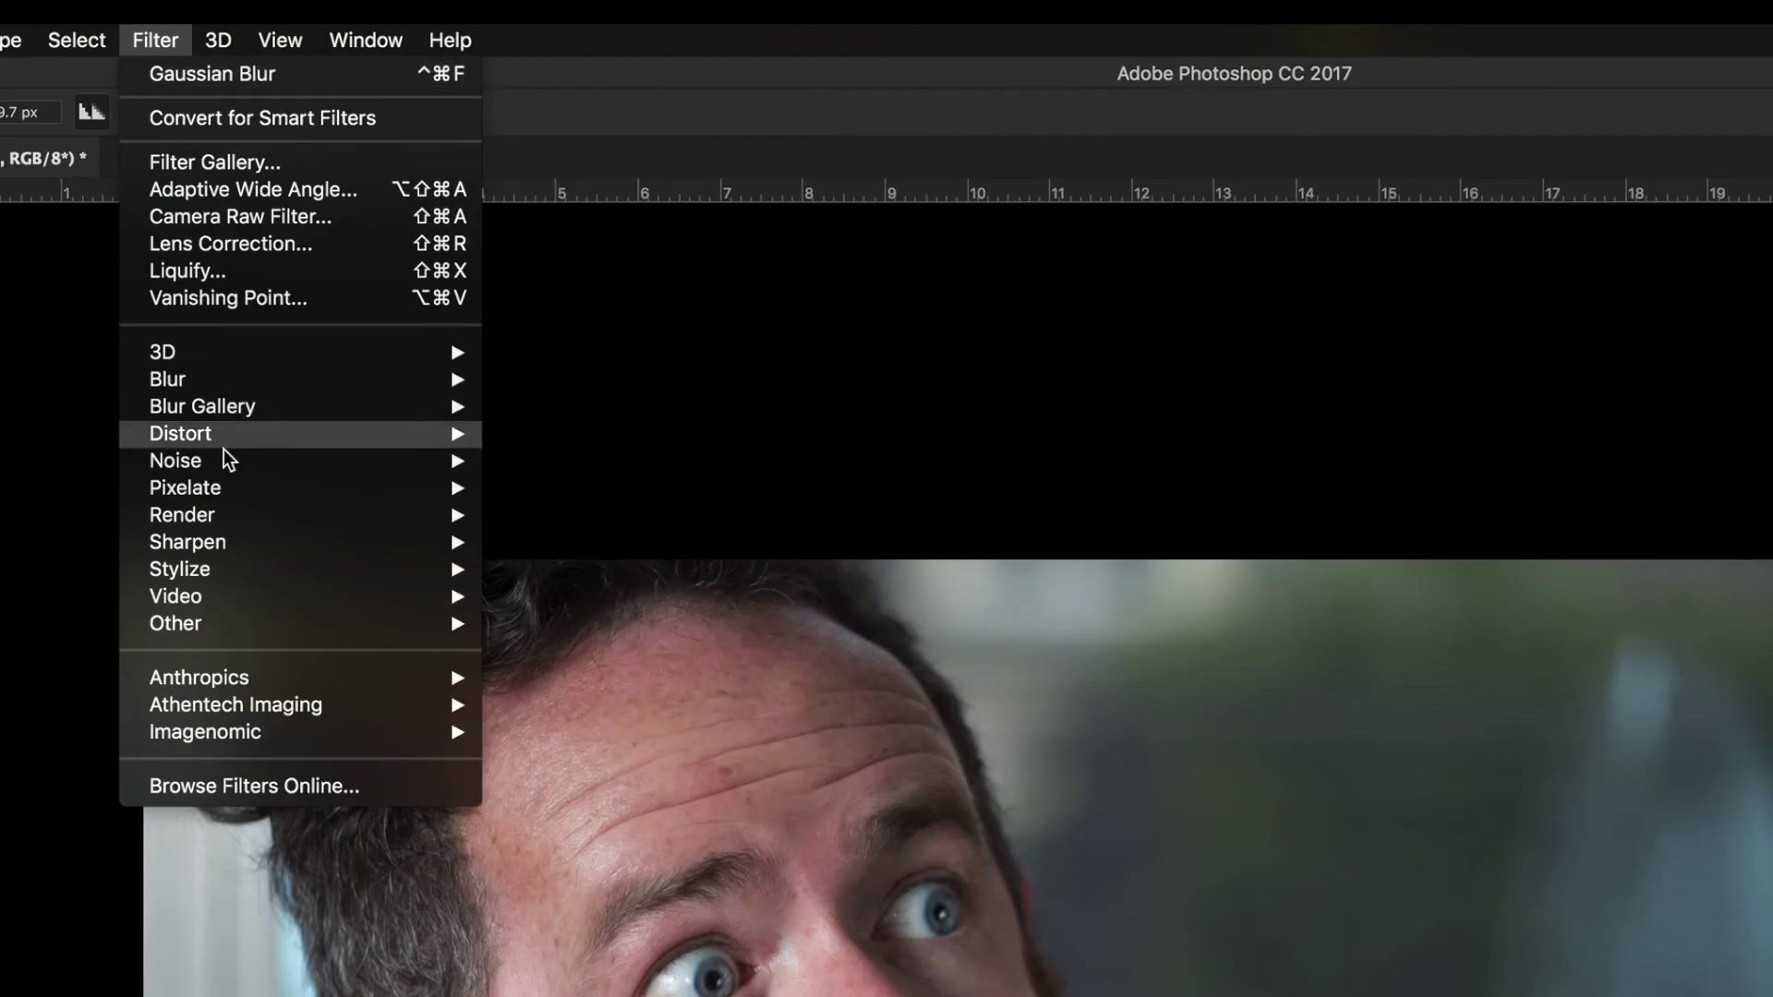
{"action": "mouse_move", "coordinate": [261, 542]}
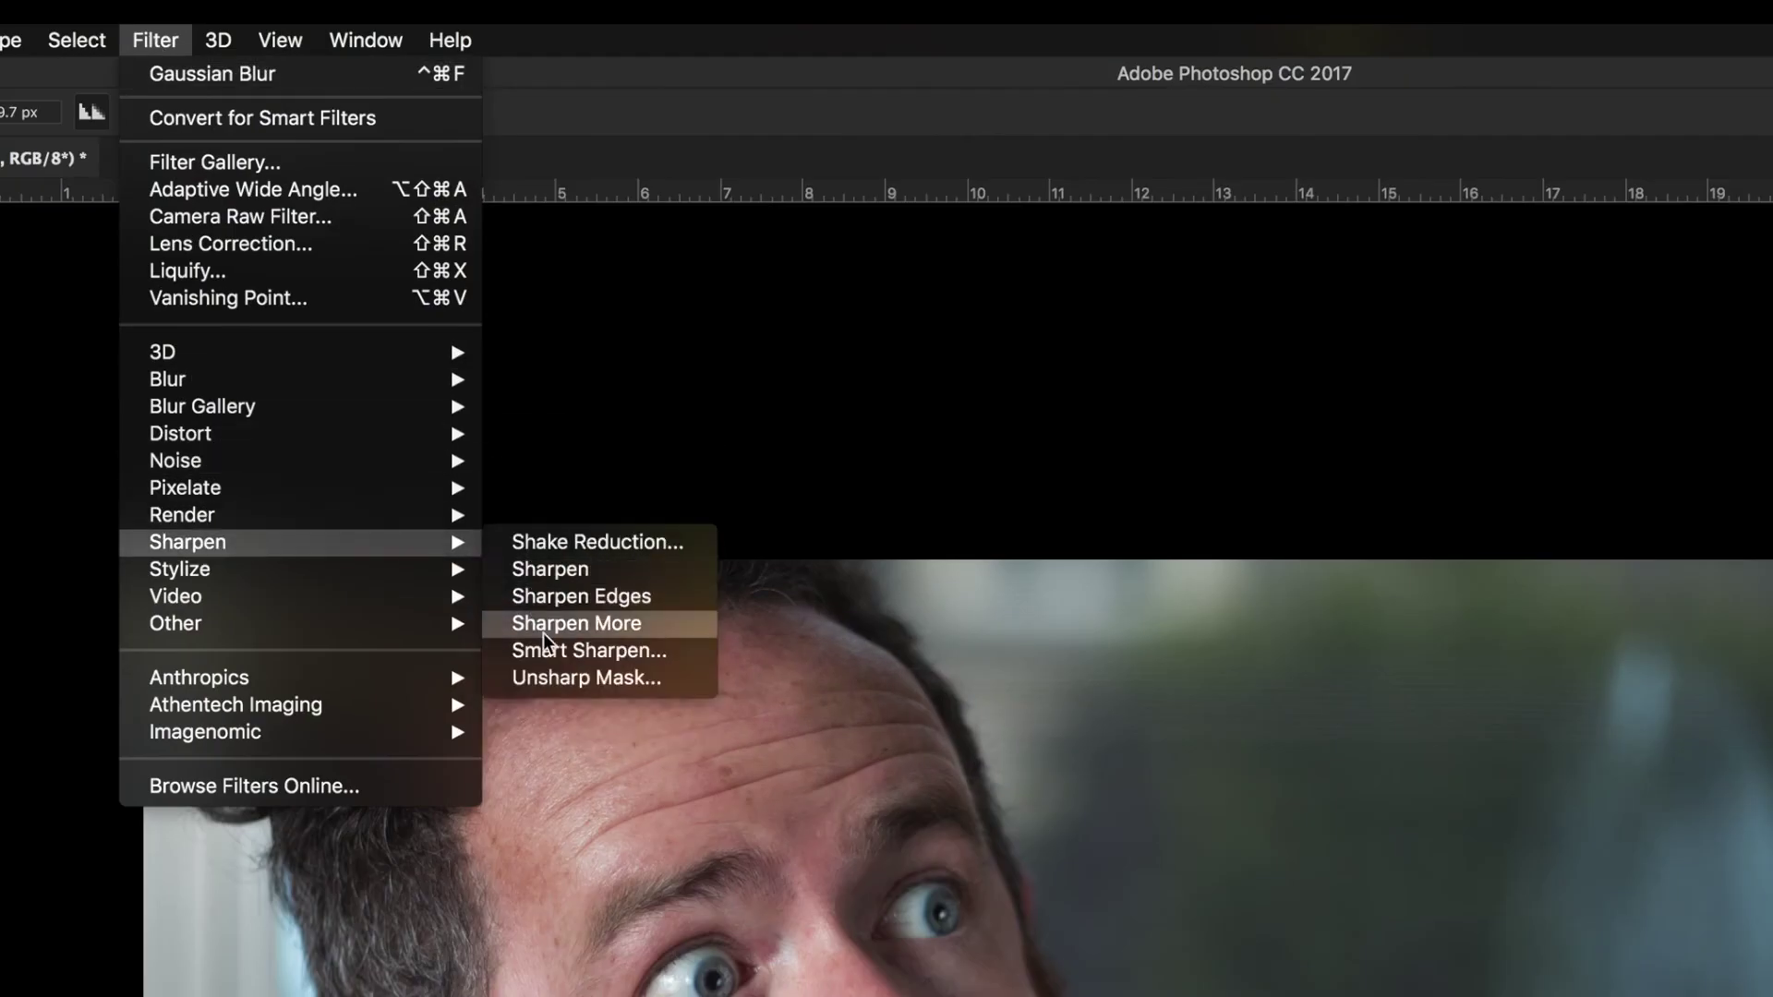
{"action": "left_click", "coordinate": [550, 672]}
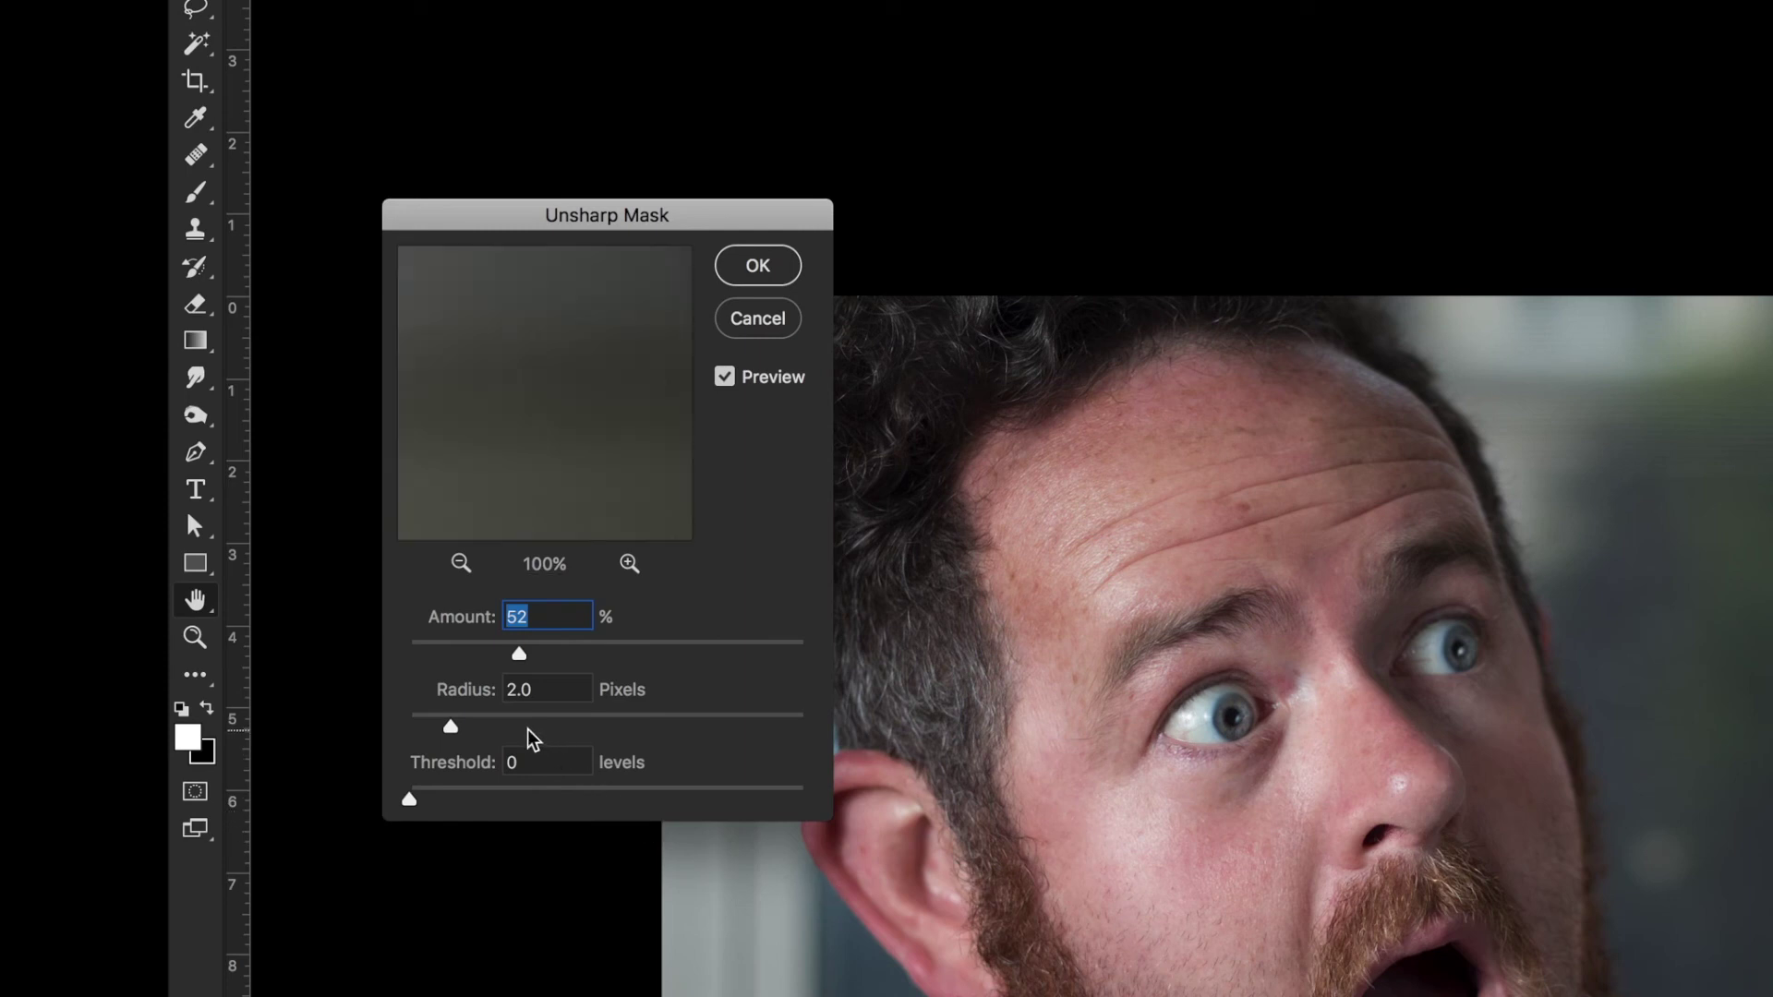
{"action": "left_click", "coordinate": [637, 648]}
{"action": "left_click", "coordinate": [684, 651]}
{"action": "left_click", "coordinate": [746, 652]}
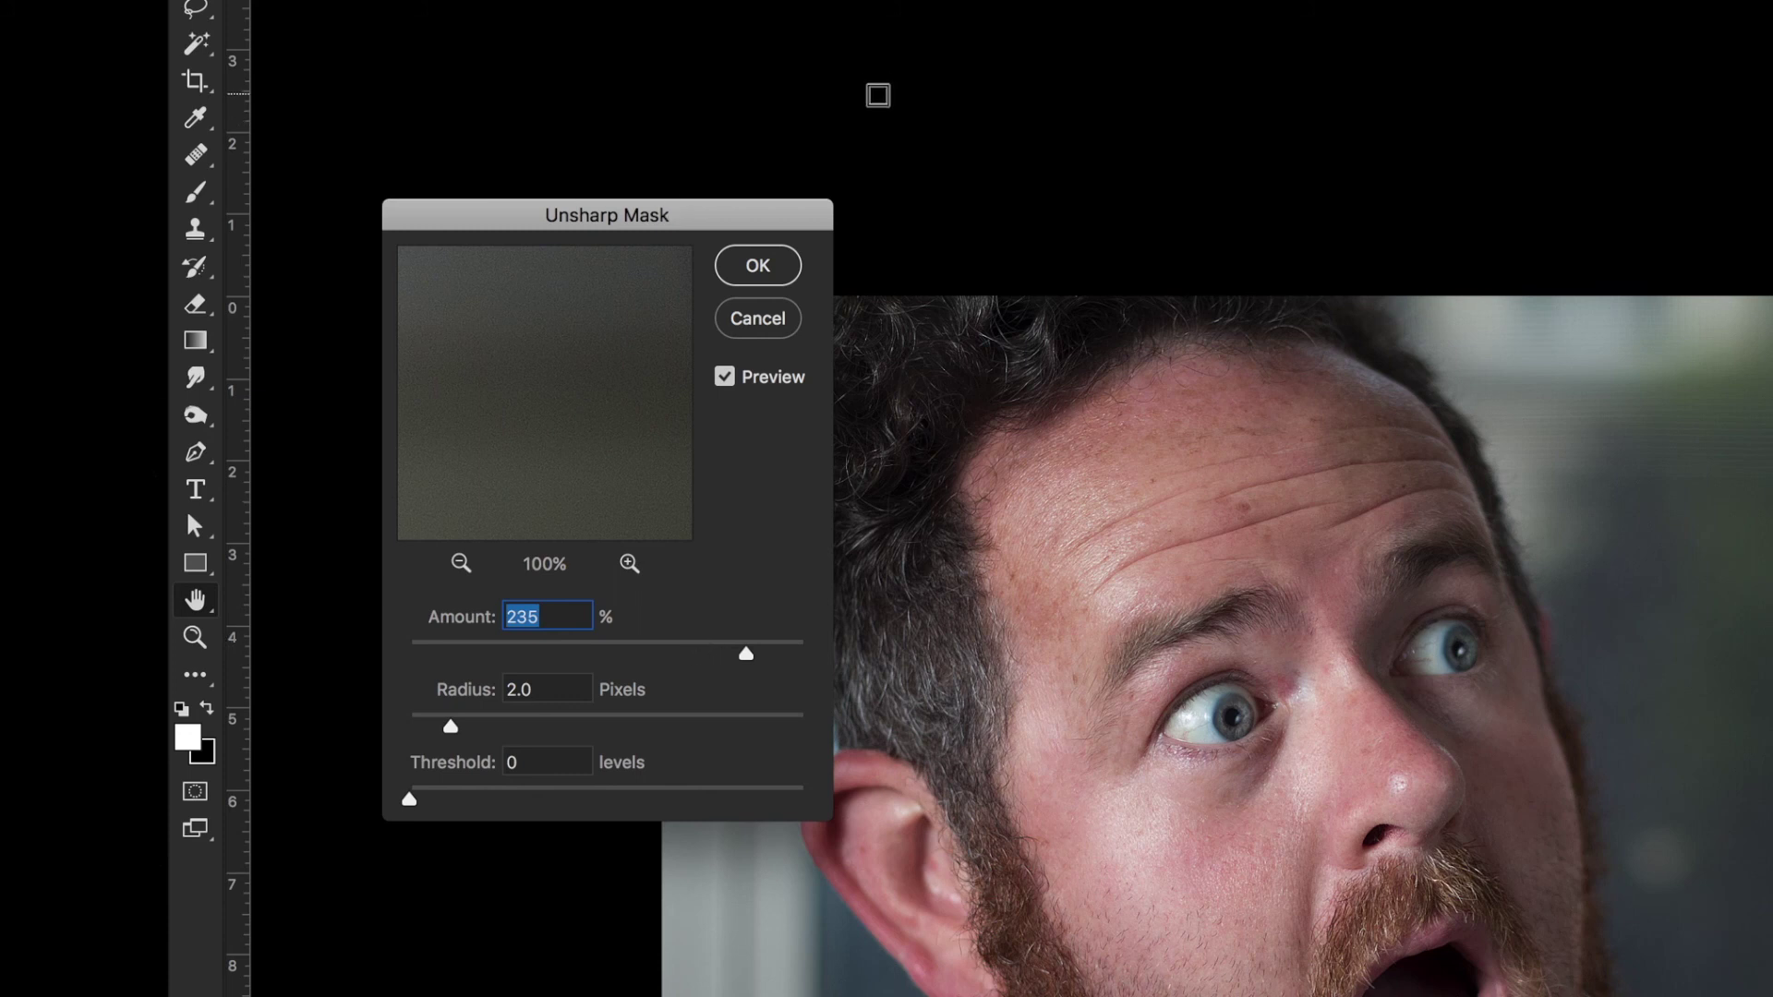
{"action": "left_click", "coordinate": [767, 275]}
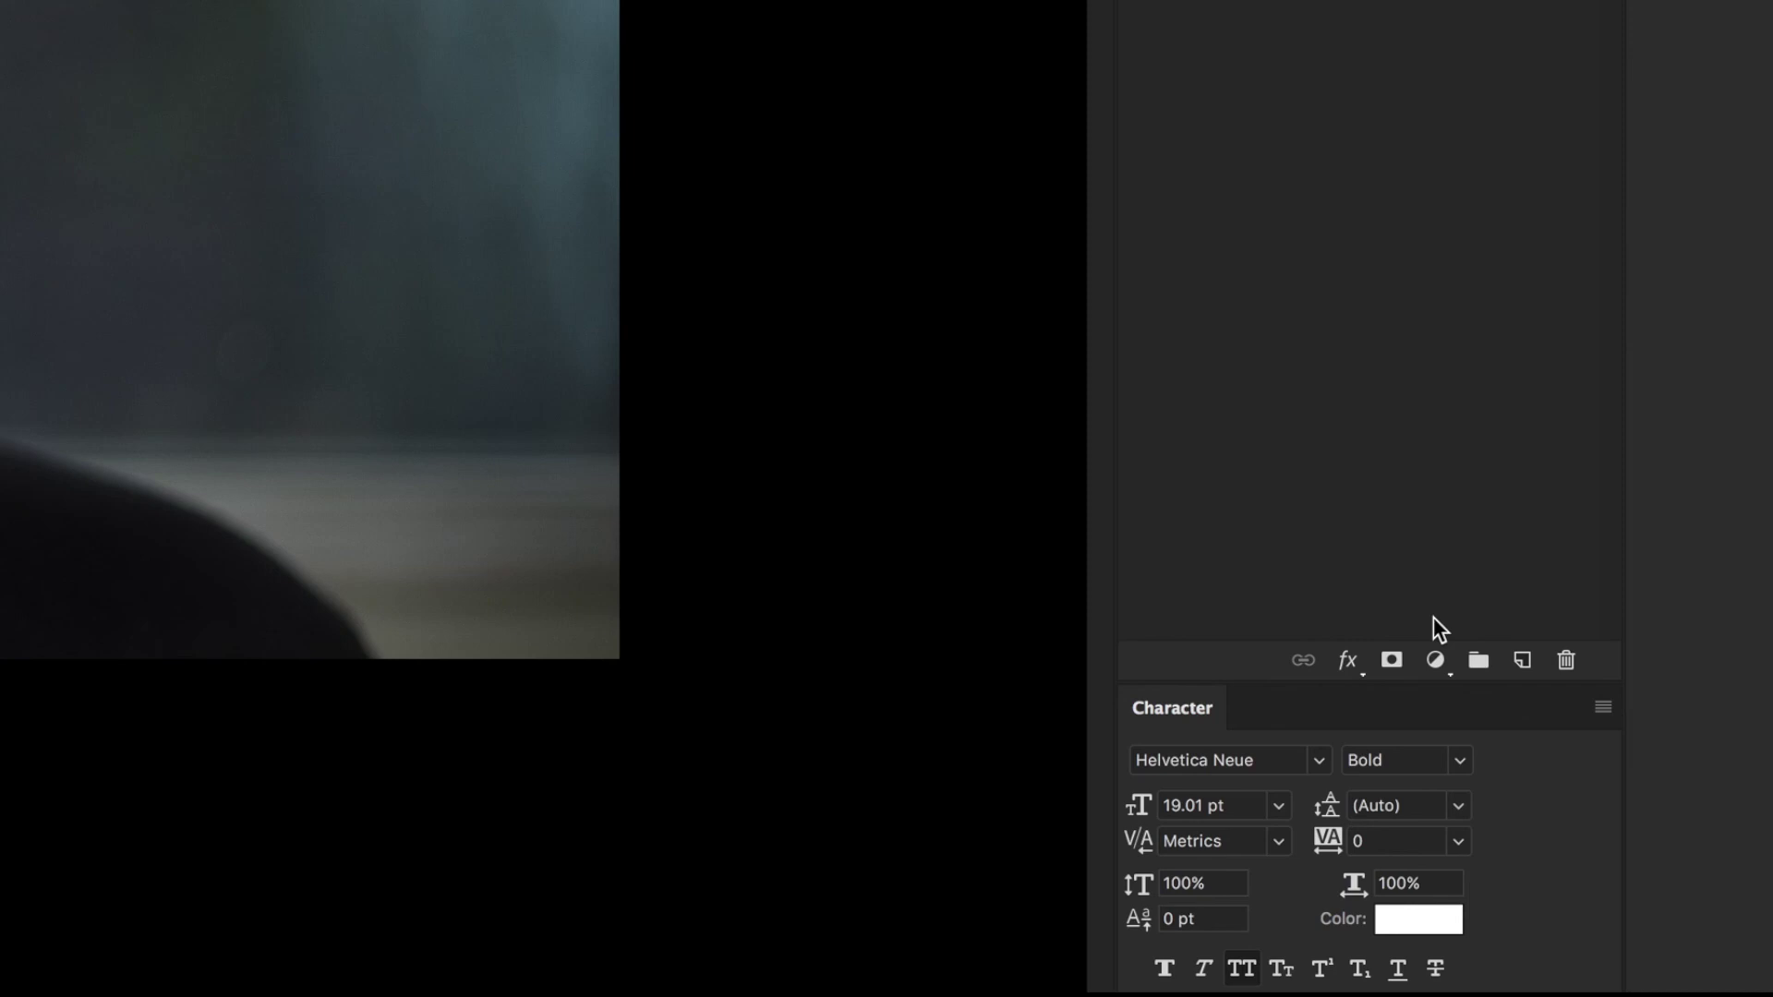
Step: Add an inverted black mask to the sharpened layer and brush white on it around the near eye and eyebrow
{"action": "left_click", "coordinate": [1391, 660]}
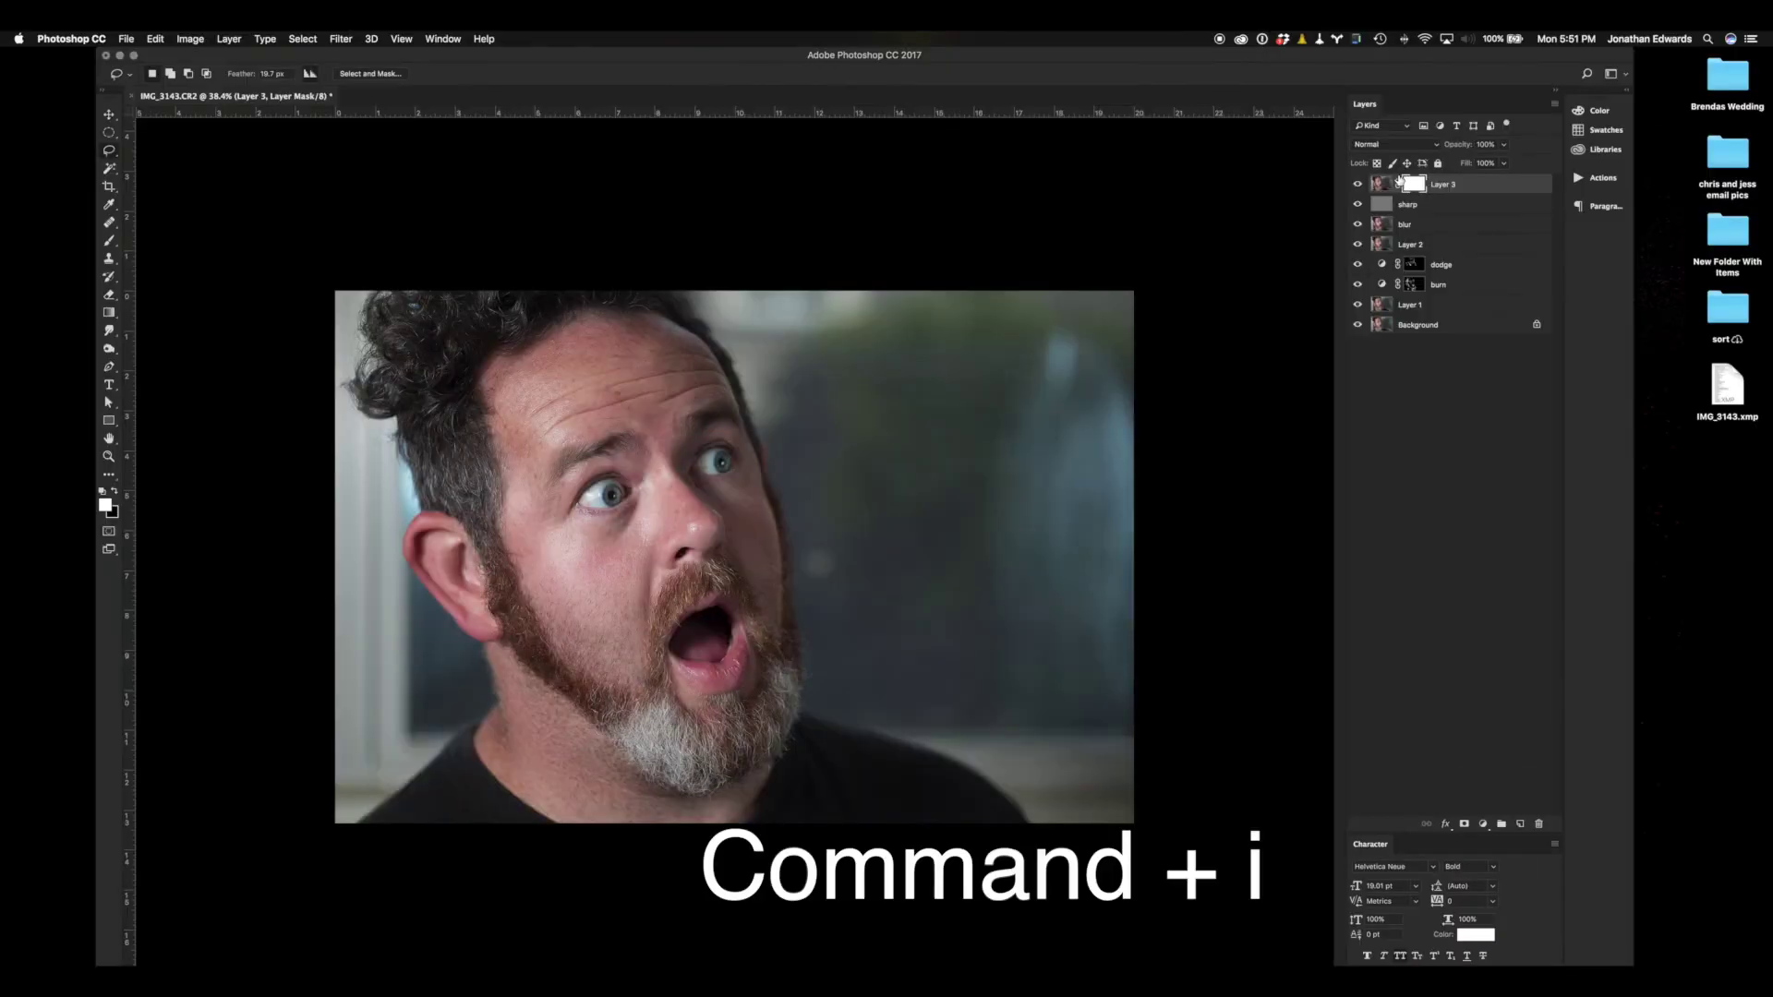
{"action": "key", "text": "super+i"}
{"action": "key", "text": "b"}
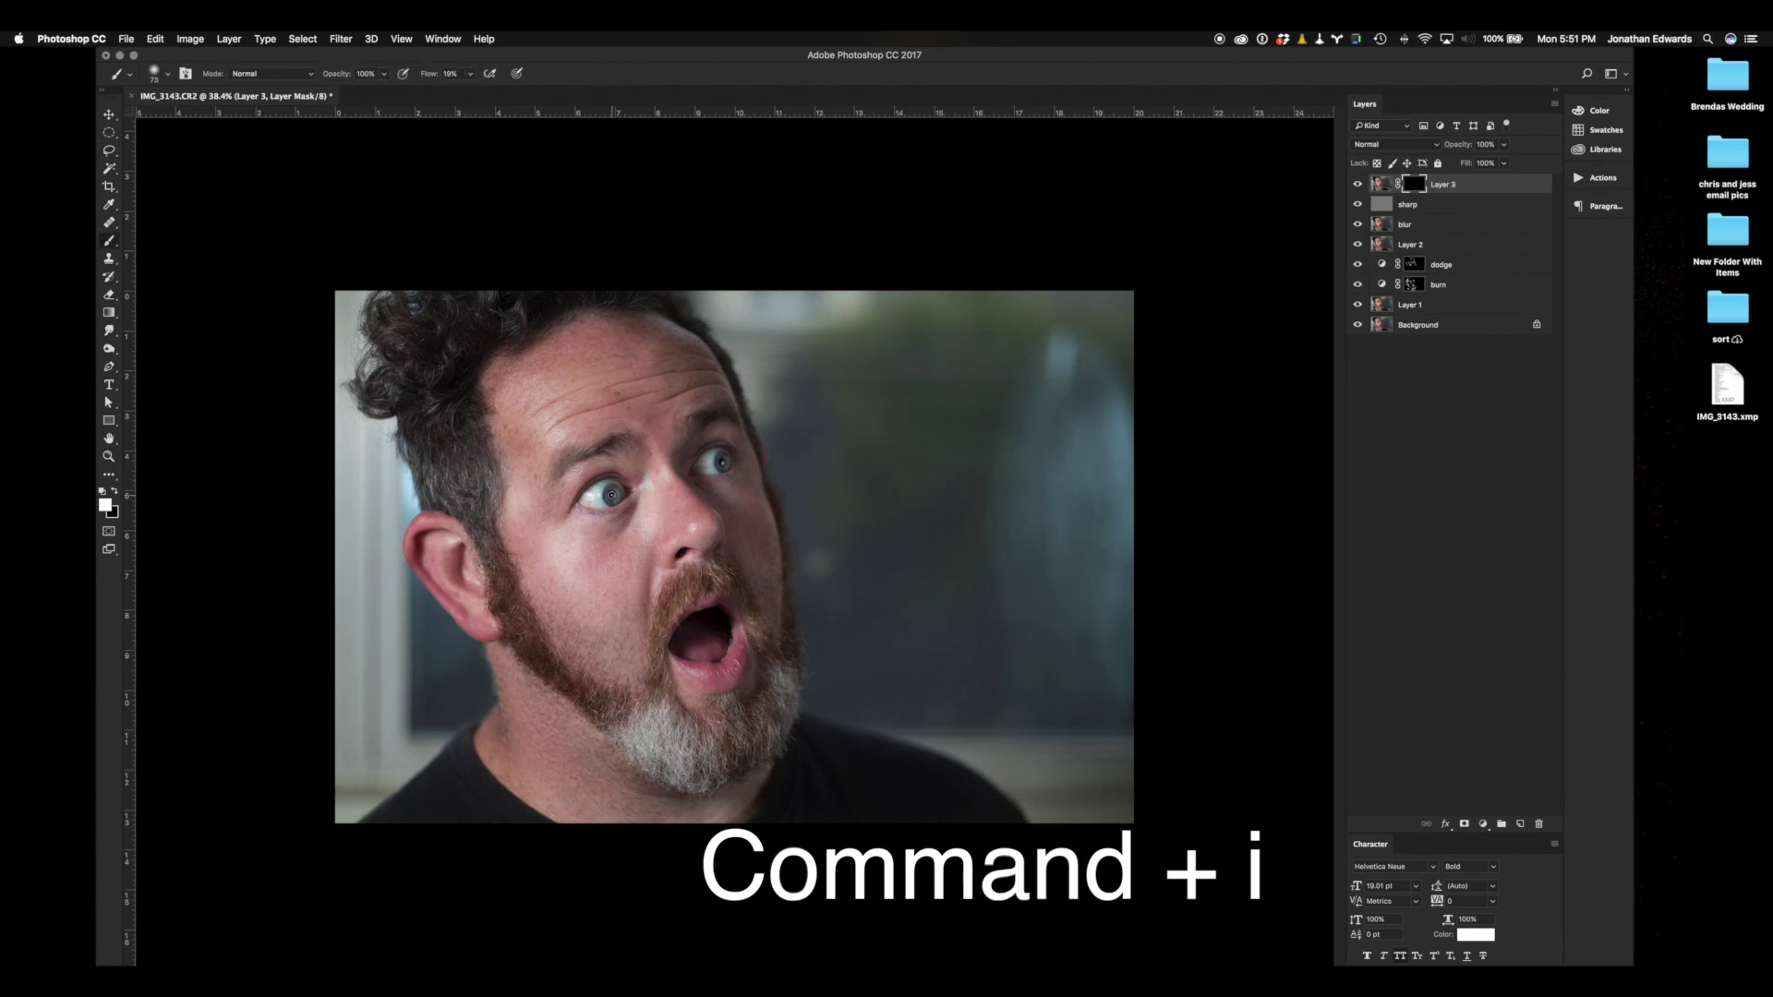
{"action": "key", "text": "super+equal"}
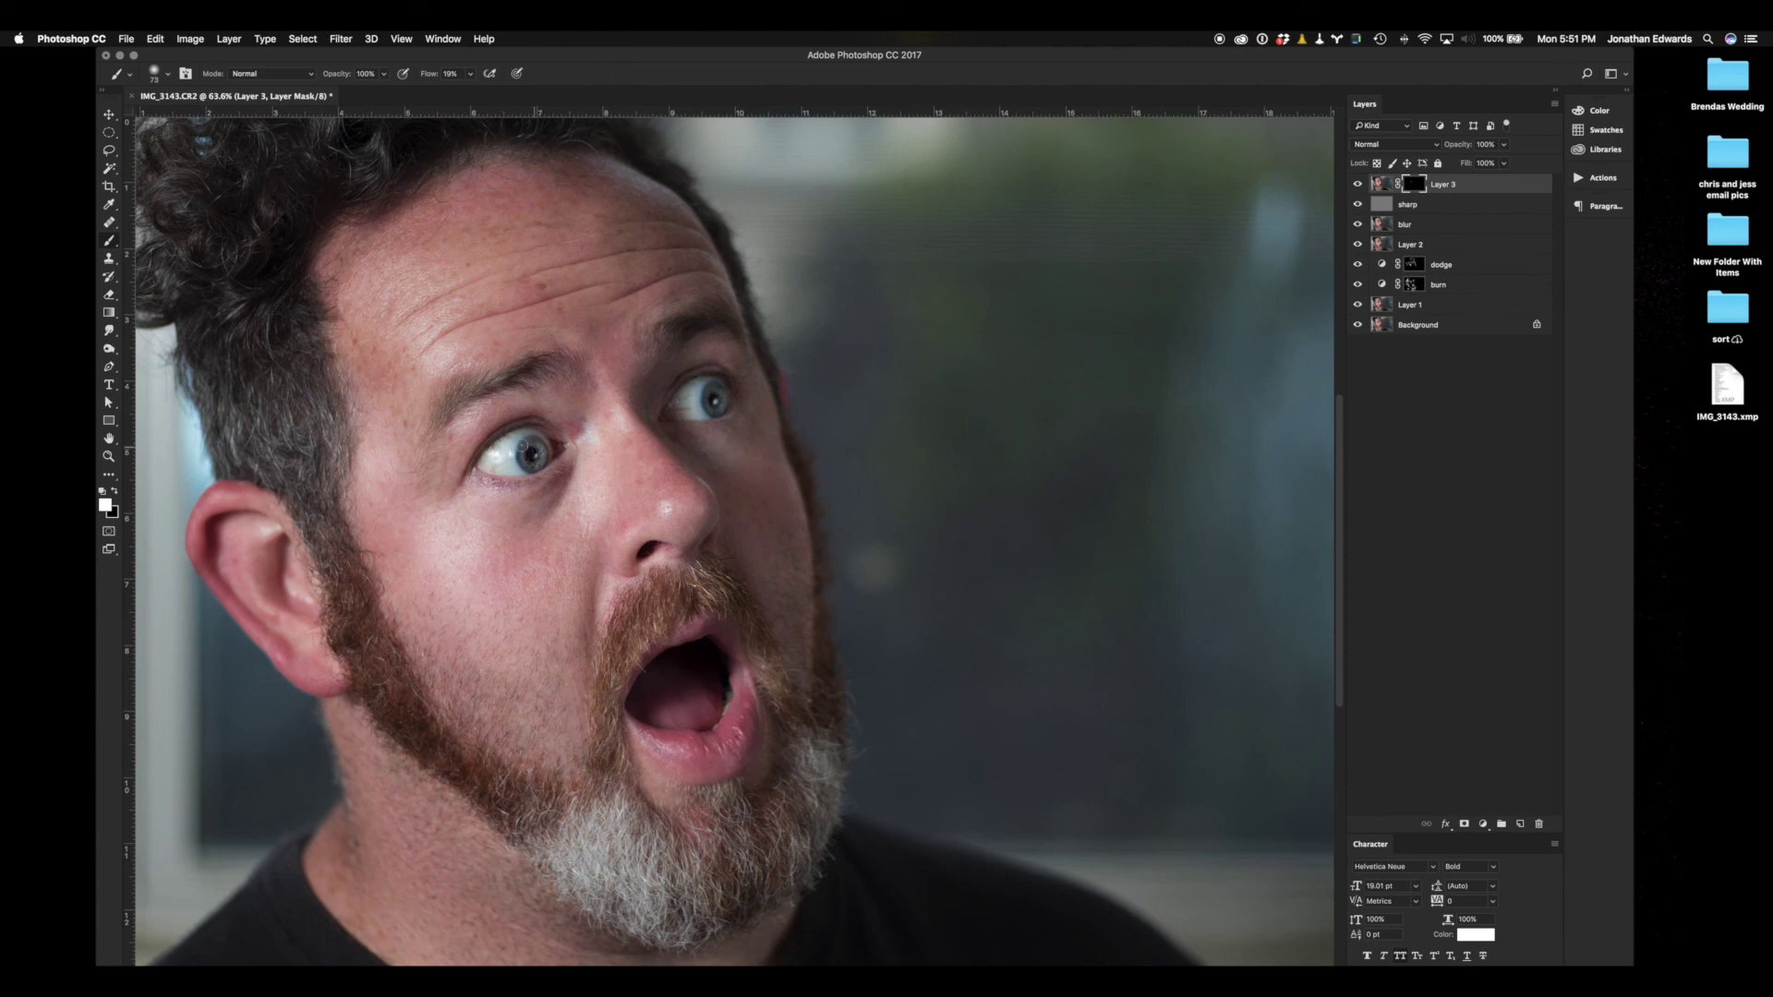
{"action": "left_click_drag", "start_coordinate": [459, 402], "coordinate": [507, 402]}
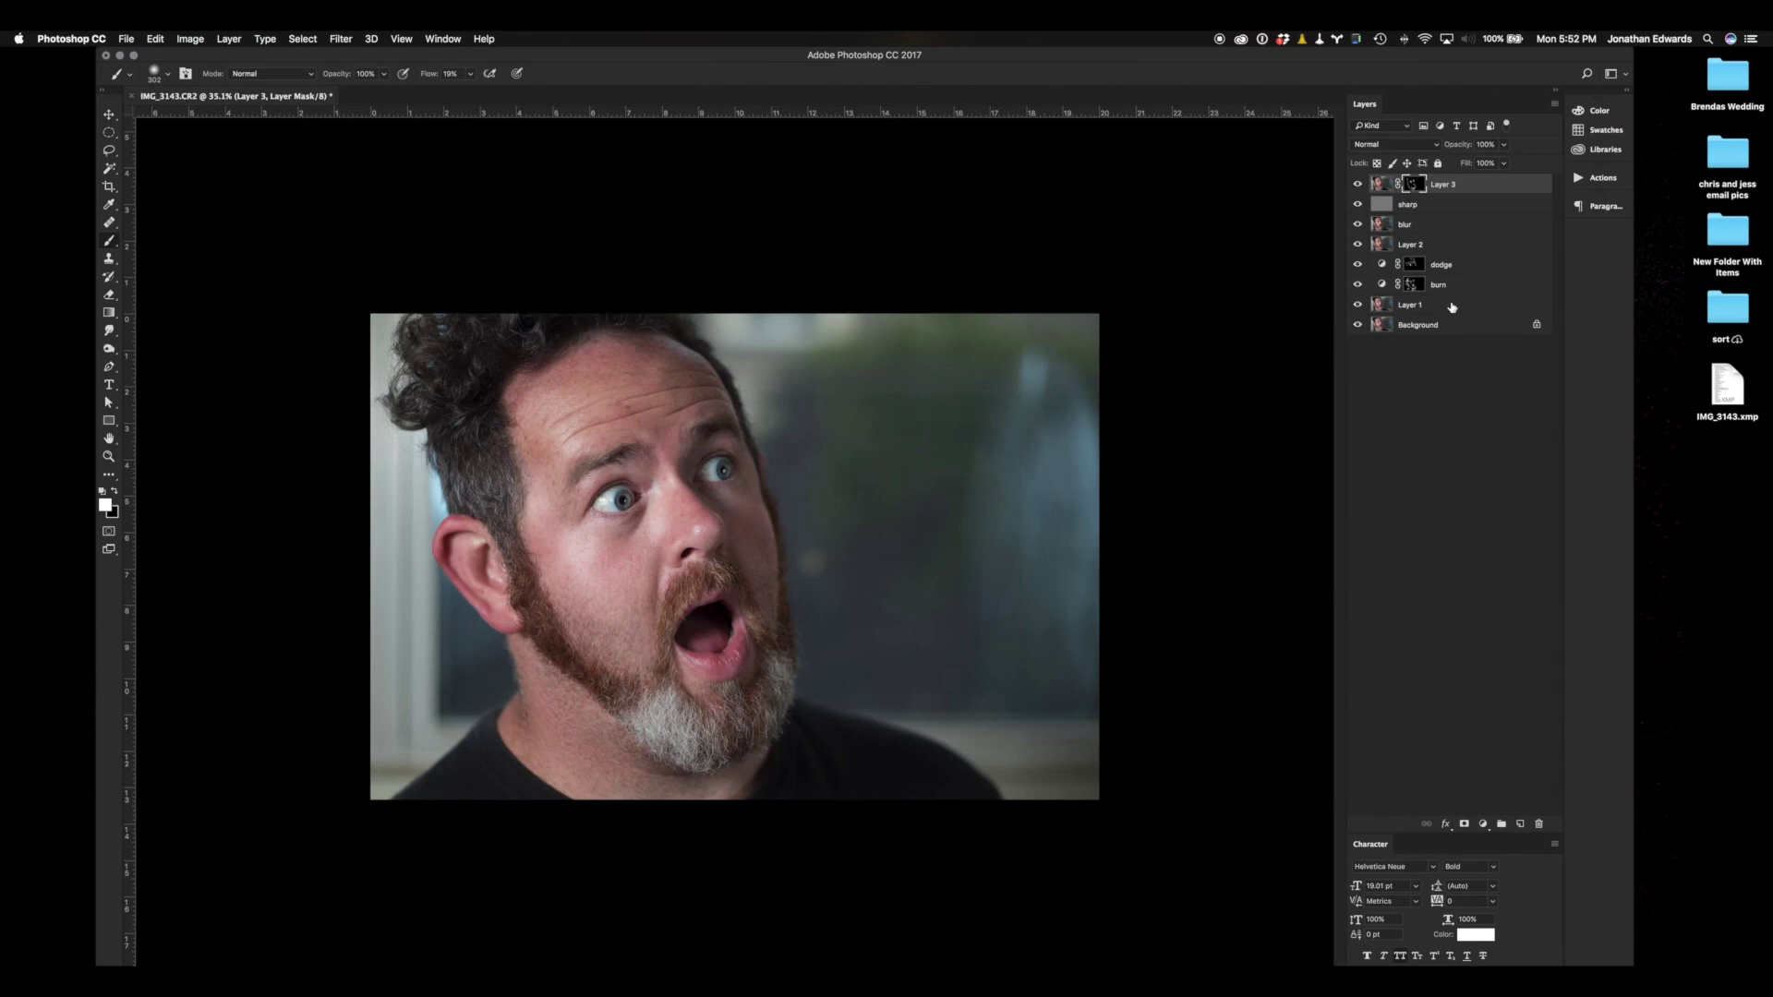
Step: Select all layers from the masked sharpened layer down to Layer 1 and group them above the Background
{"action": "left_click", "coordinate": [1451, 307], "text": "shift"}
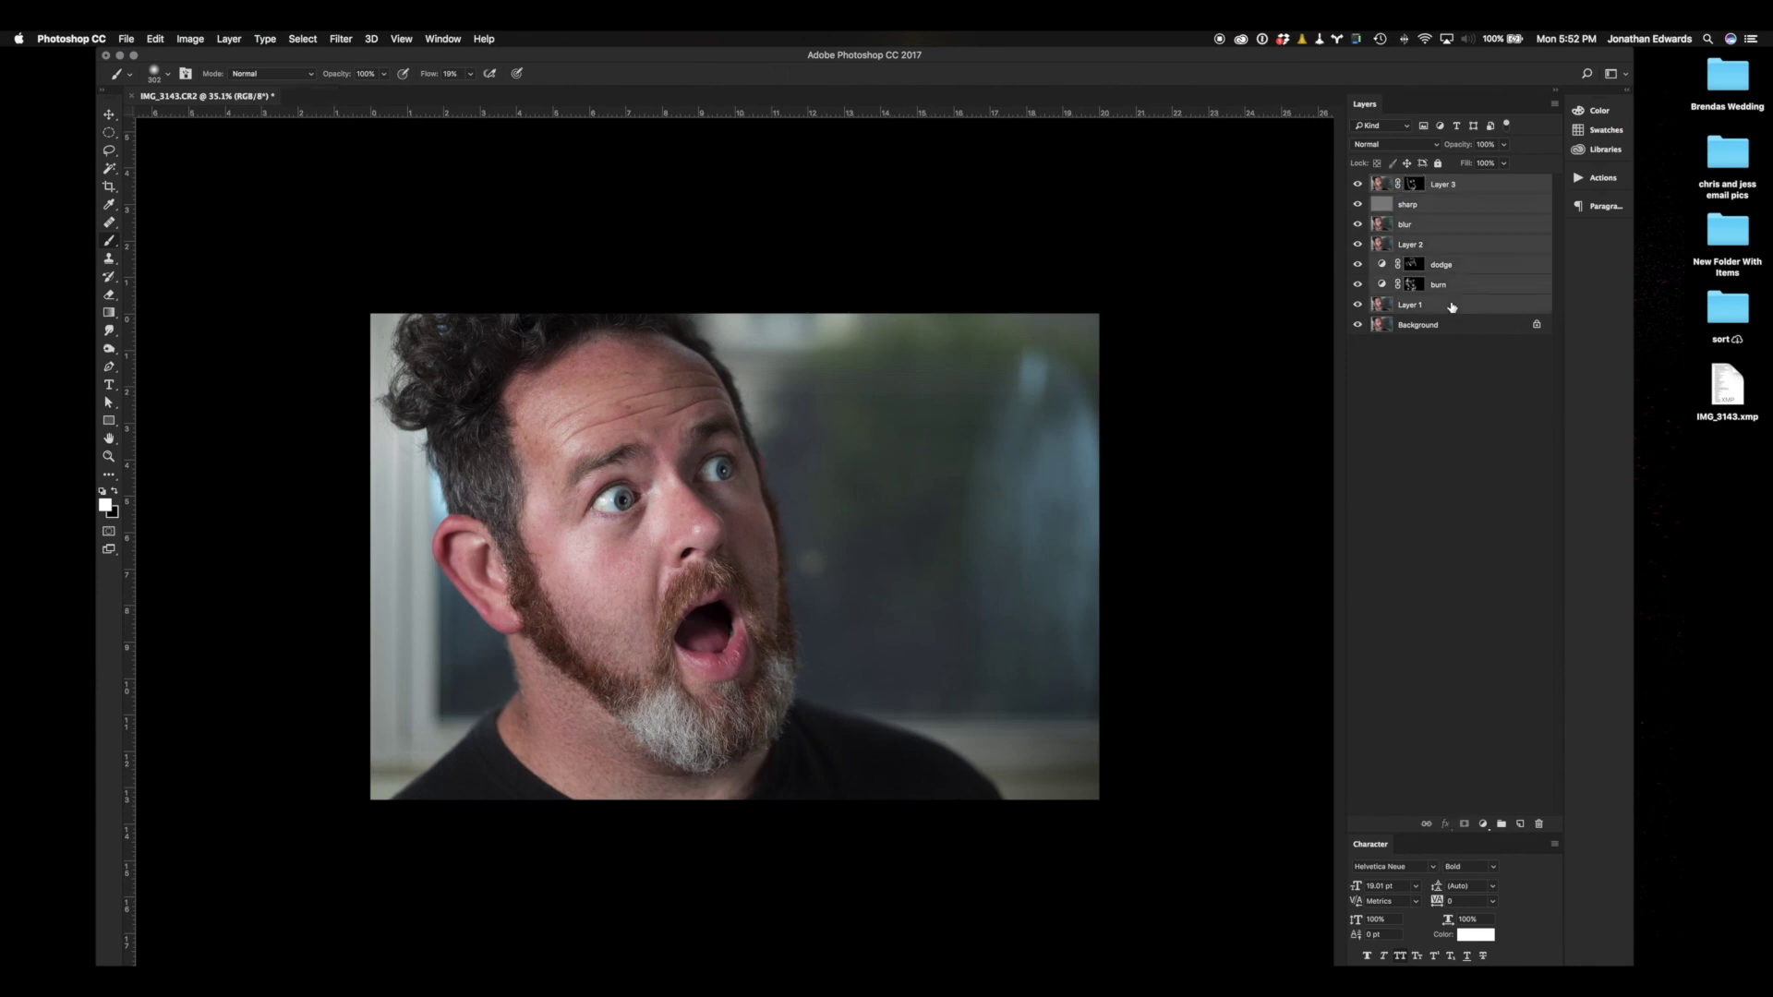
{"action": "left_click", "coordinate": [1504, 824]}
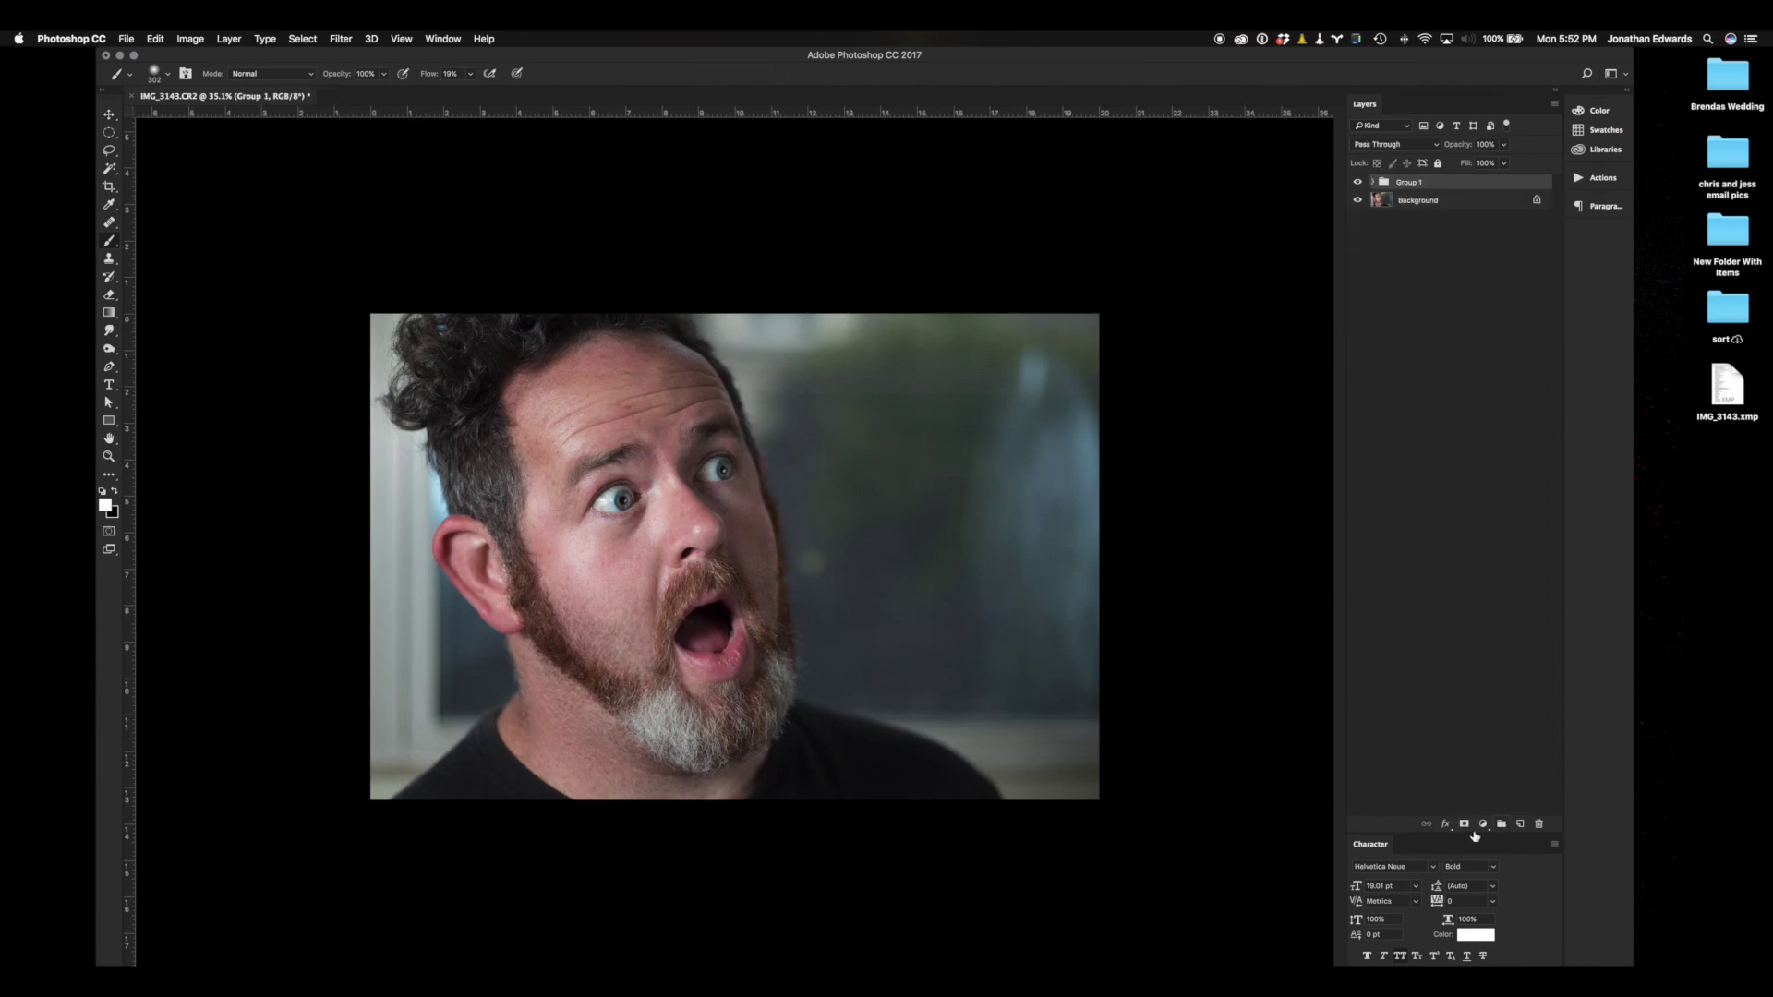